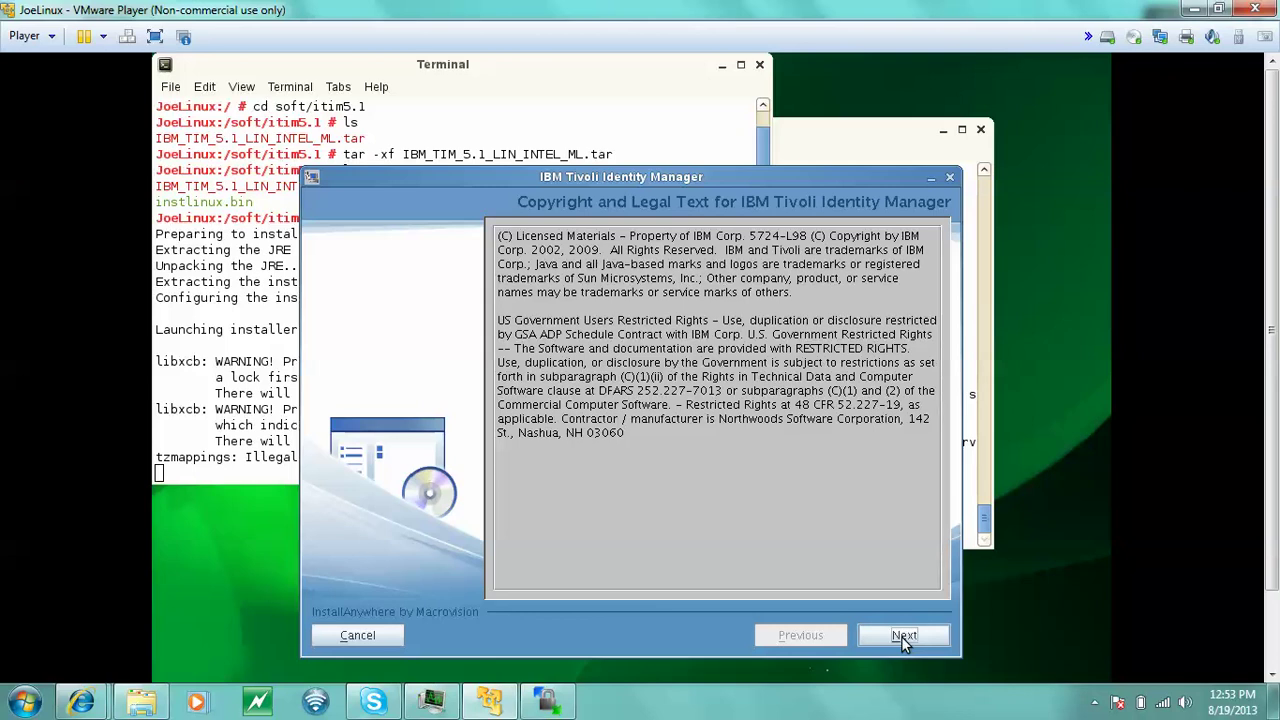
# - Accept the license terms, keeping the default directory, single-server type and profile AppSrv01
pyautogui.click(903, 640)
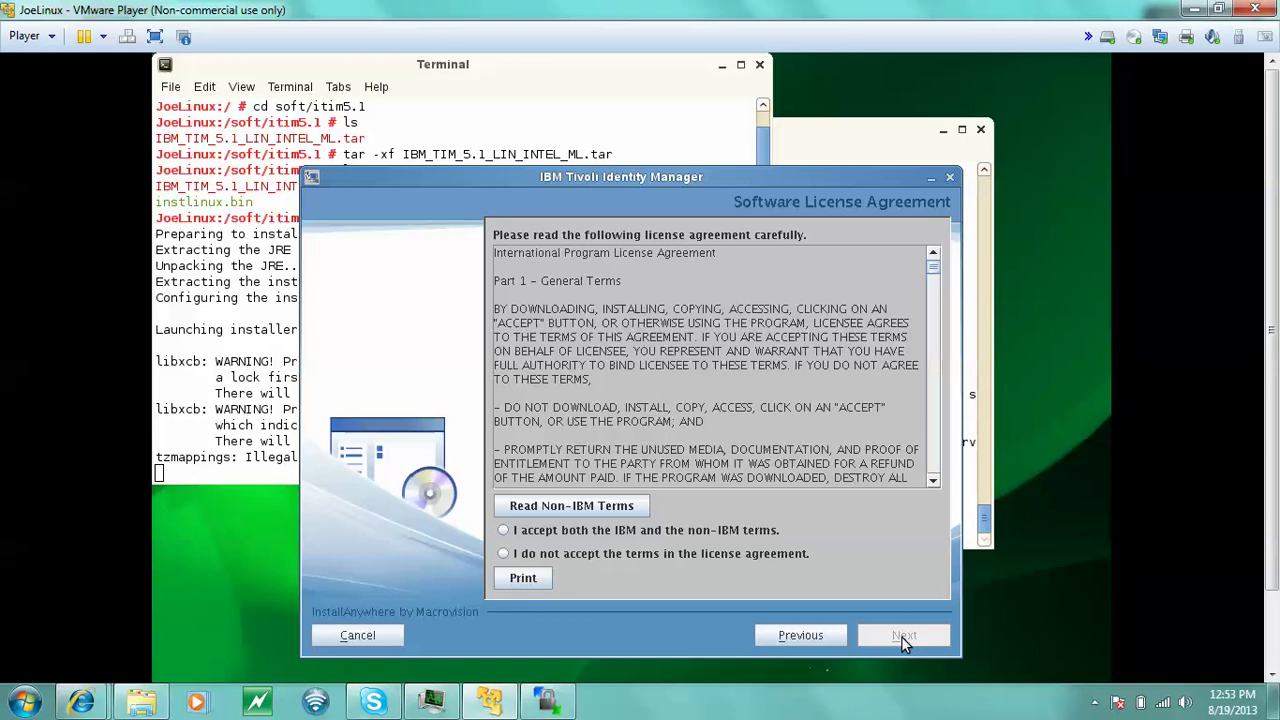
pyautogui.click(528, 529)
pyautogui.click(904, 636)
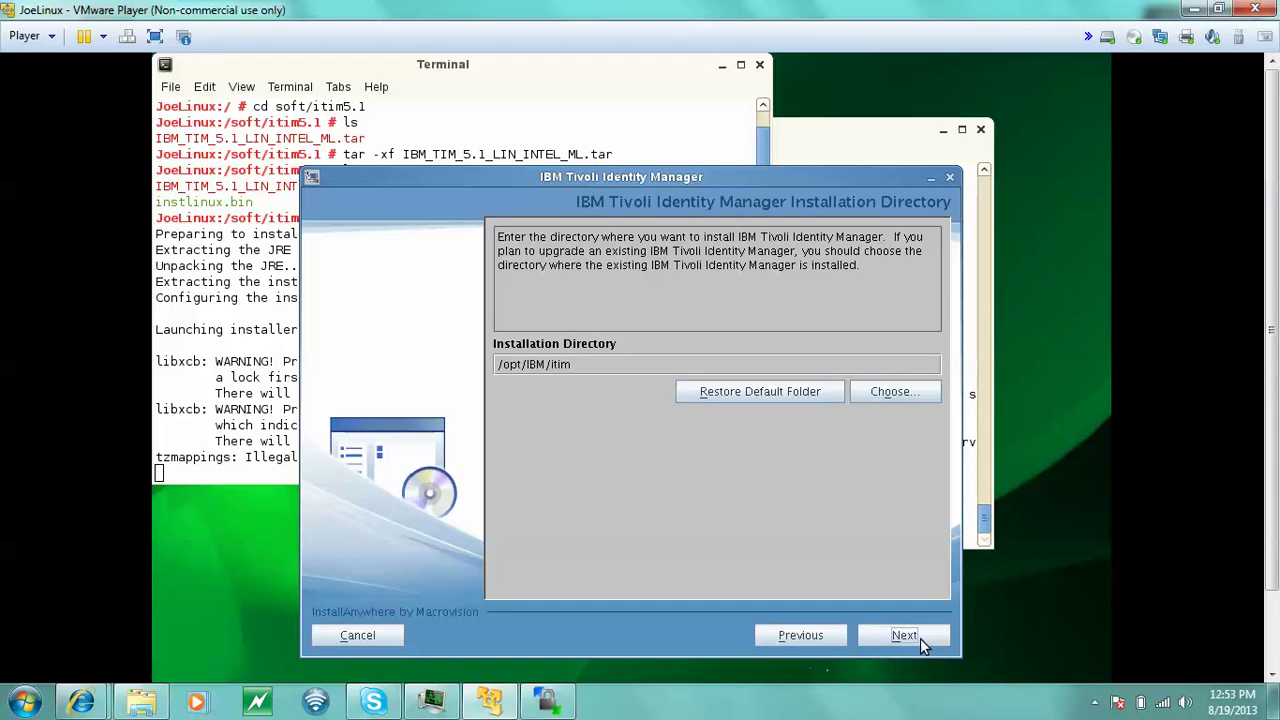
pyautogui.click(920, 638)
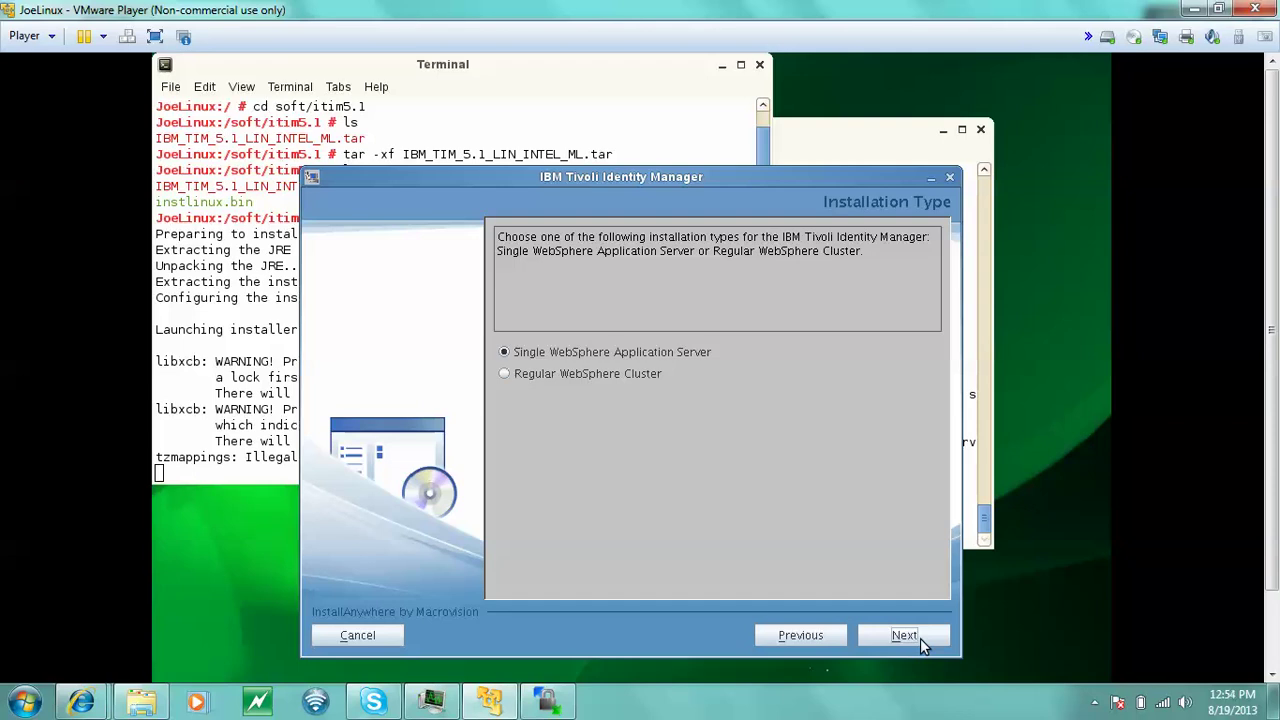
pyautogui.click(920, 638)
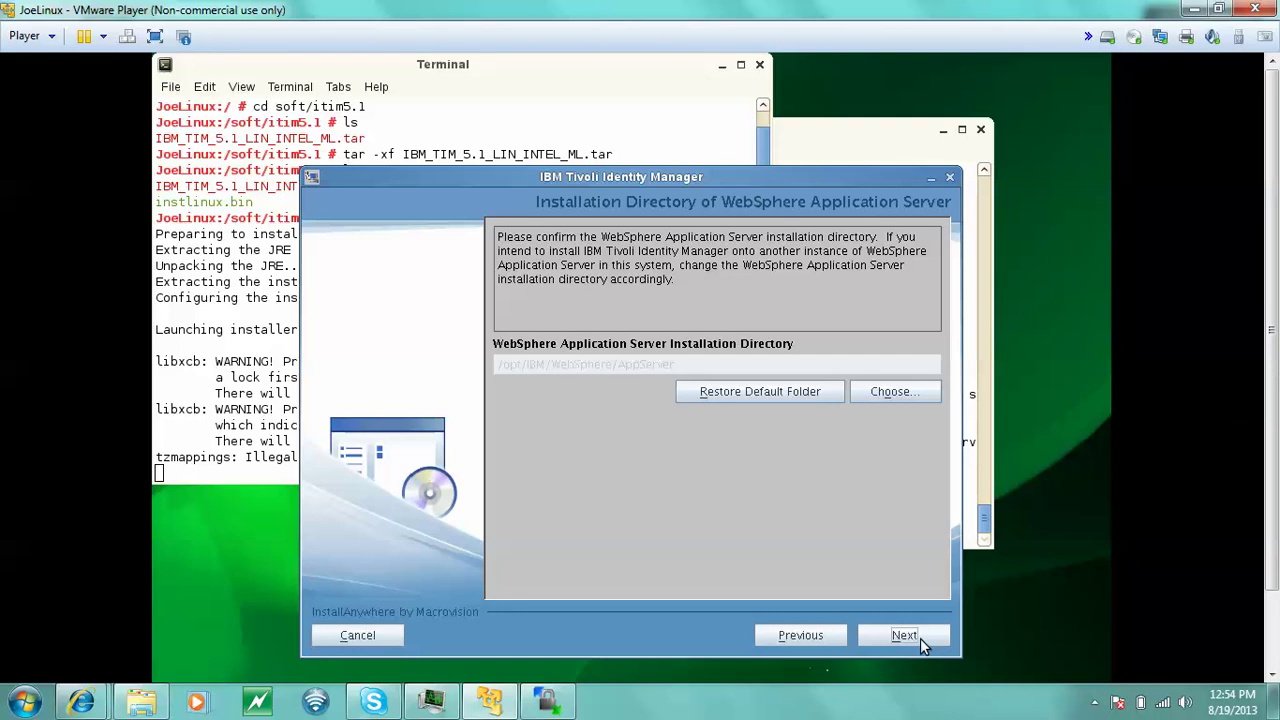
pyautogui.click(920, 640)
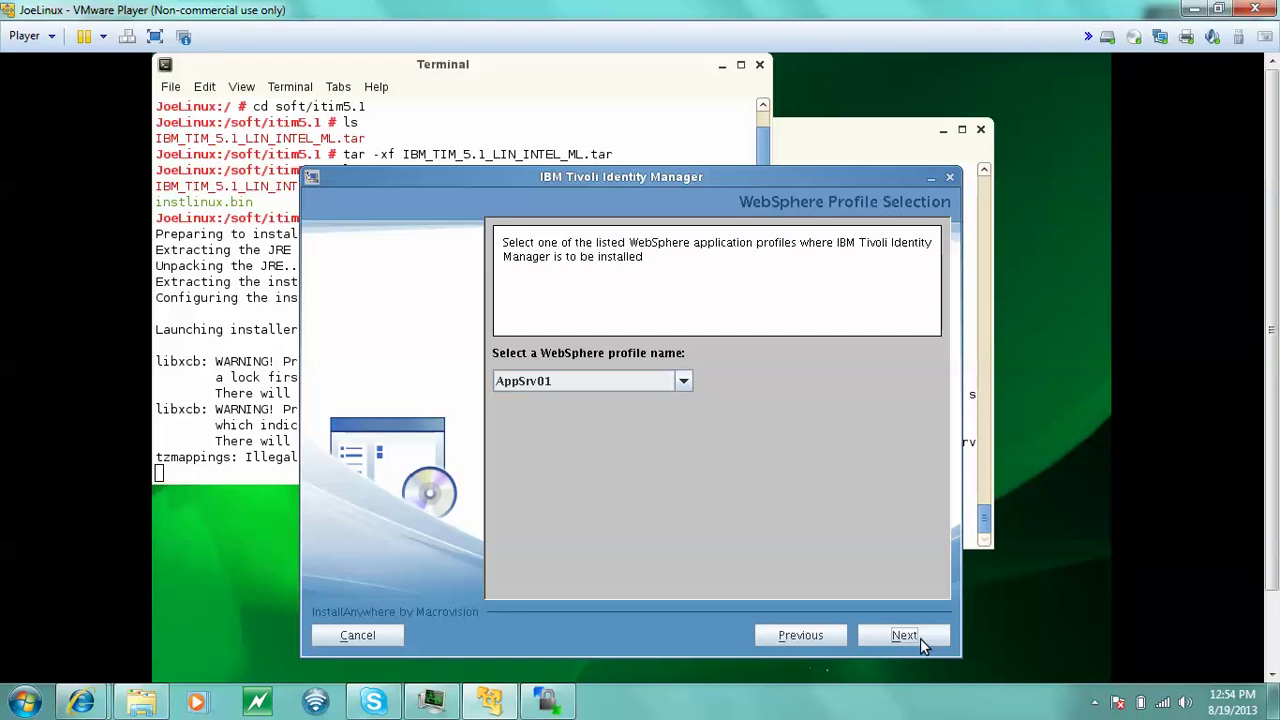
pyautogui.click(920, 638)
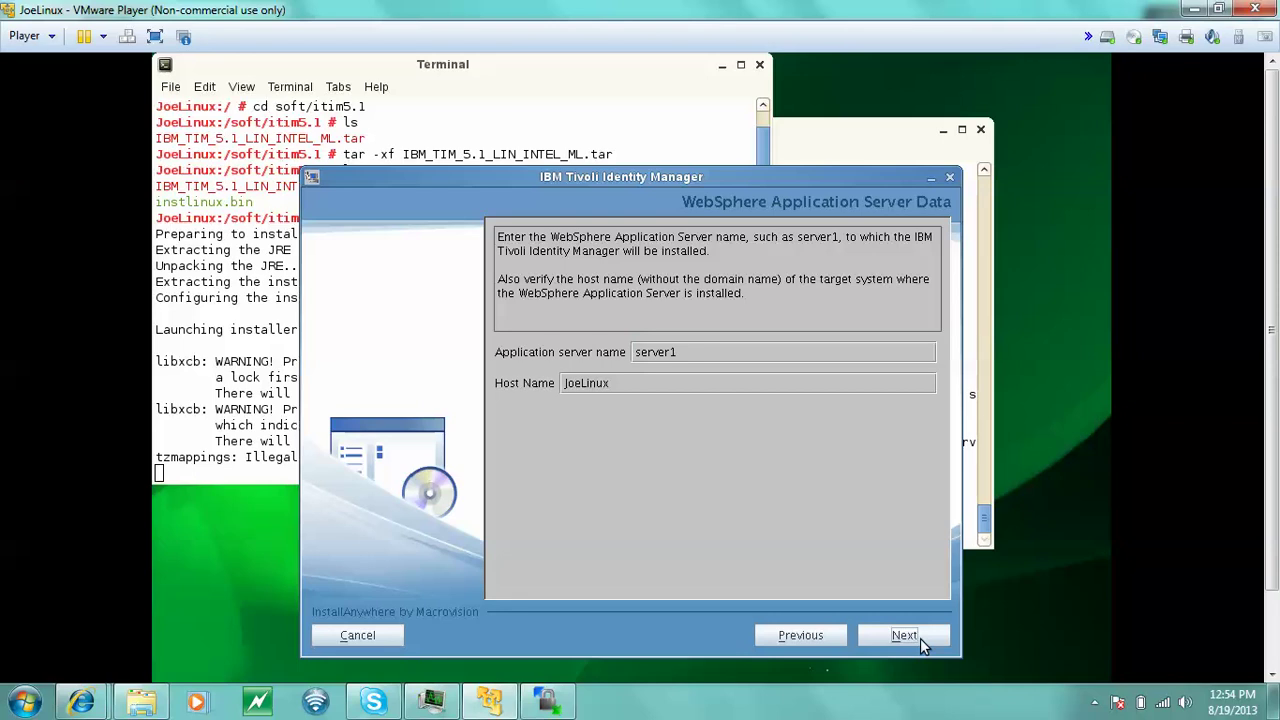
# - Replace server1 with wasadmin as the application server name and set the host name to localhost
pyautogui.click(687, 353)
pyautogui.press('BackSpace')
pyautogui.write('wasadmin')
pyautogui.press('Tab')
pyautogui.press('BackSpace')
pyautogui.press('BackSpace')
pyautogui.press('BackSpace')
pyautogui.press('BackSpace')
pyautogui.press('BackSpace')
pyautogui.press('BackSpace')
pyautogui.press('BackSpace')
pyautogui.press('BackSpace')
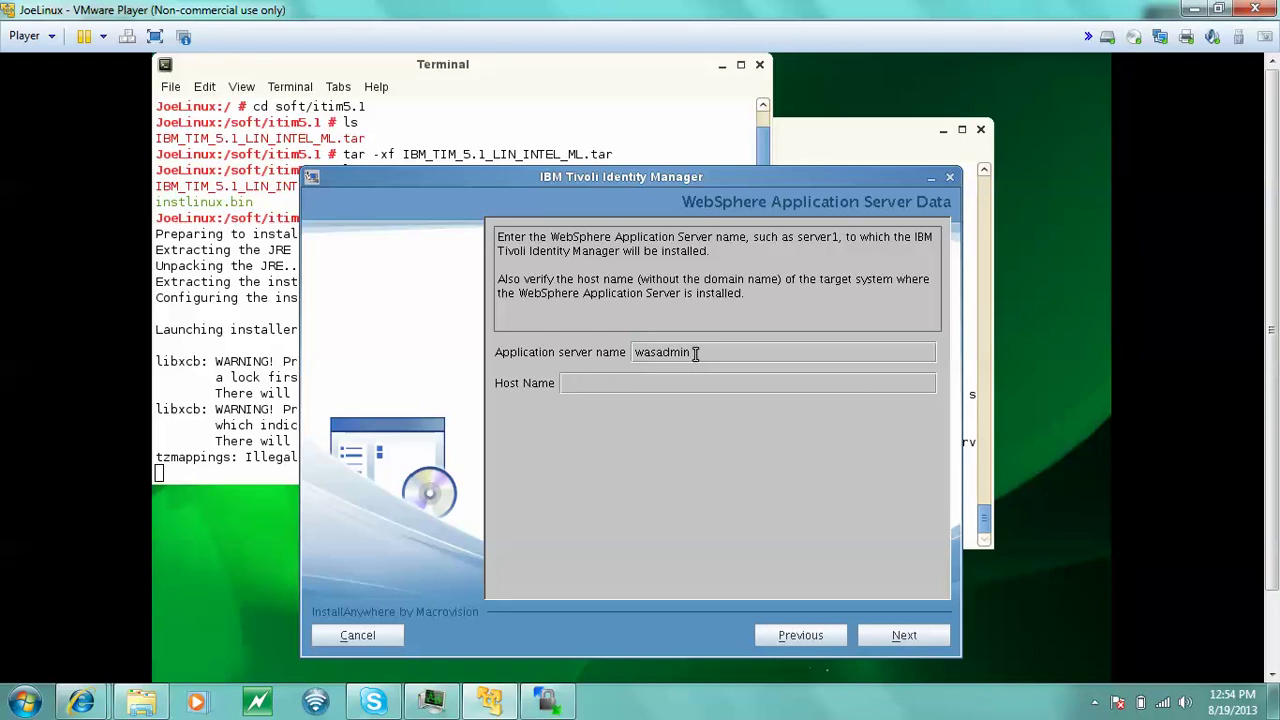
pyautogui.write('localhost')
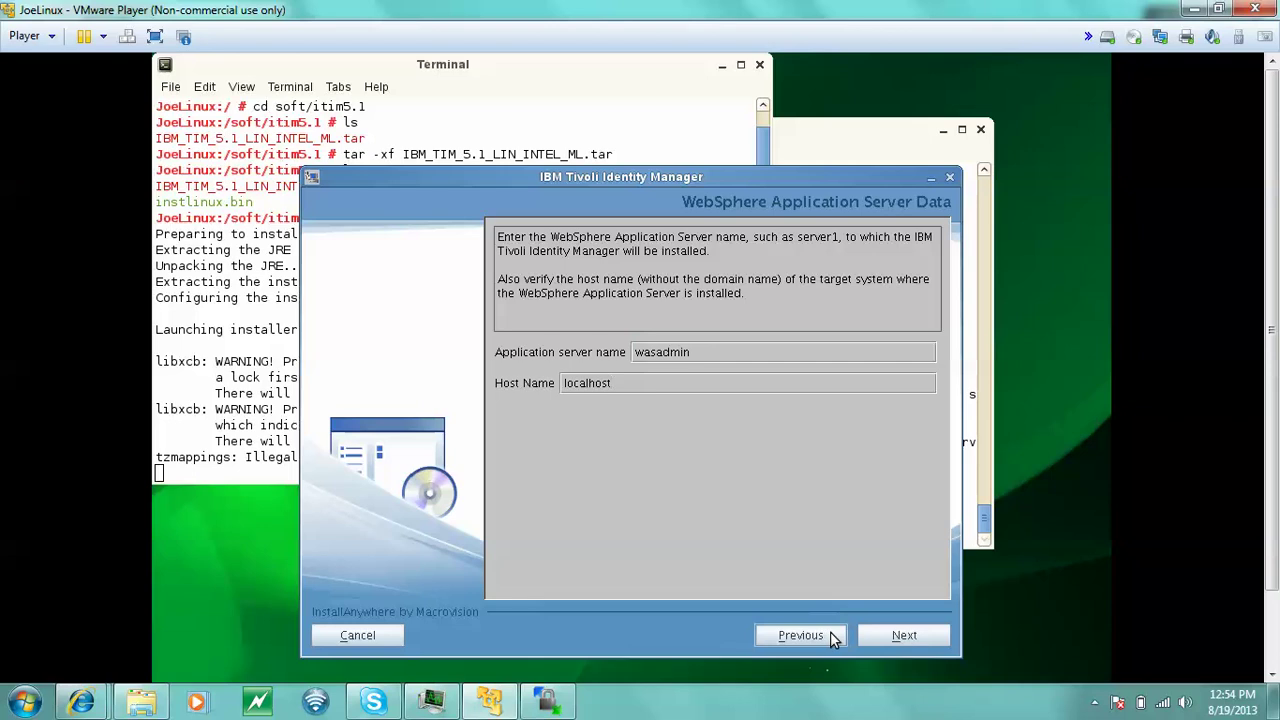
pyautogui.click(899, 640)
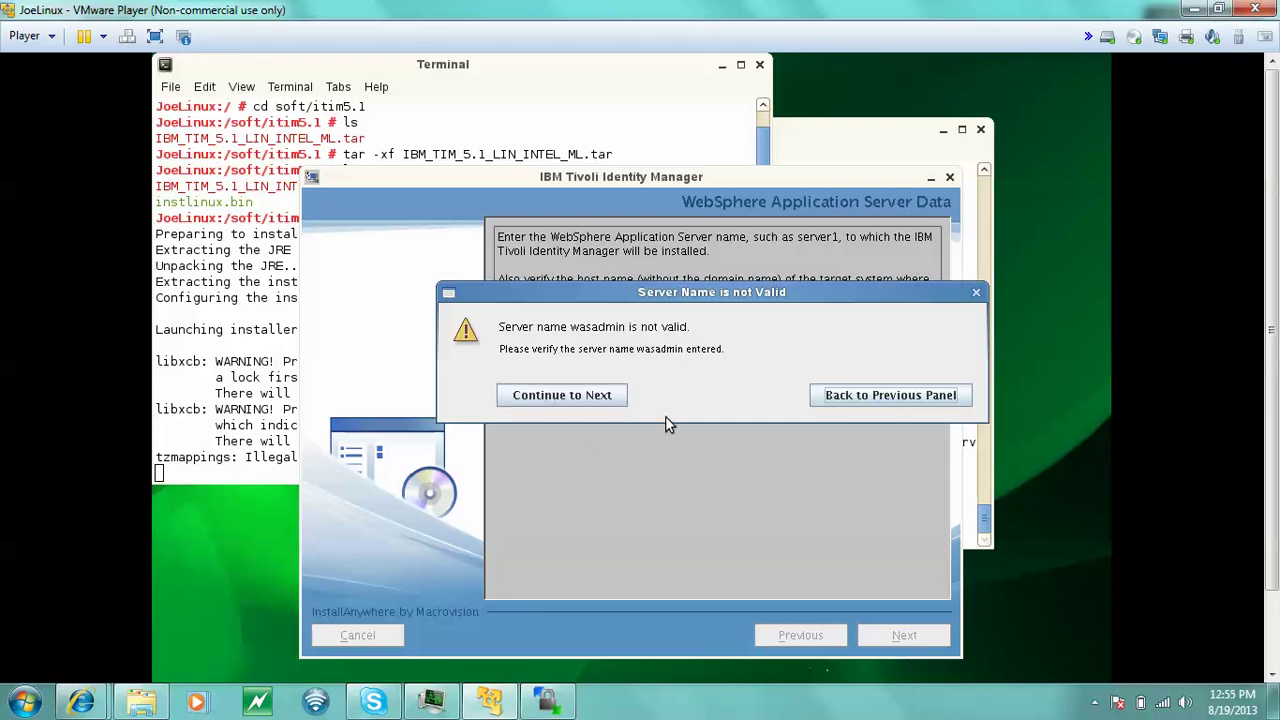
pyautogui.click(843, 396)
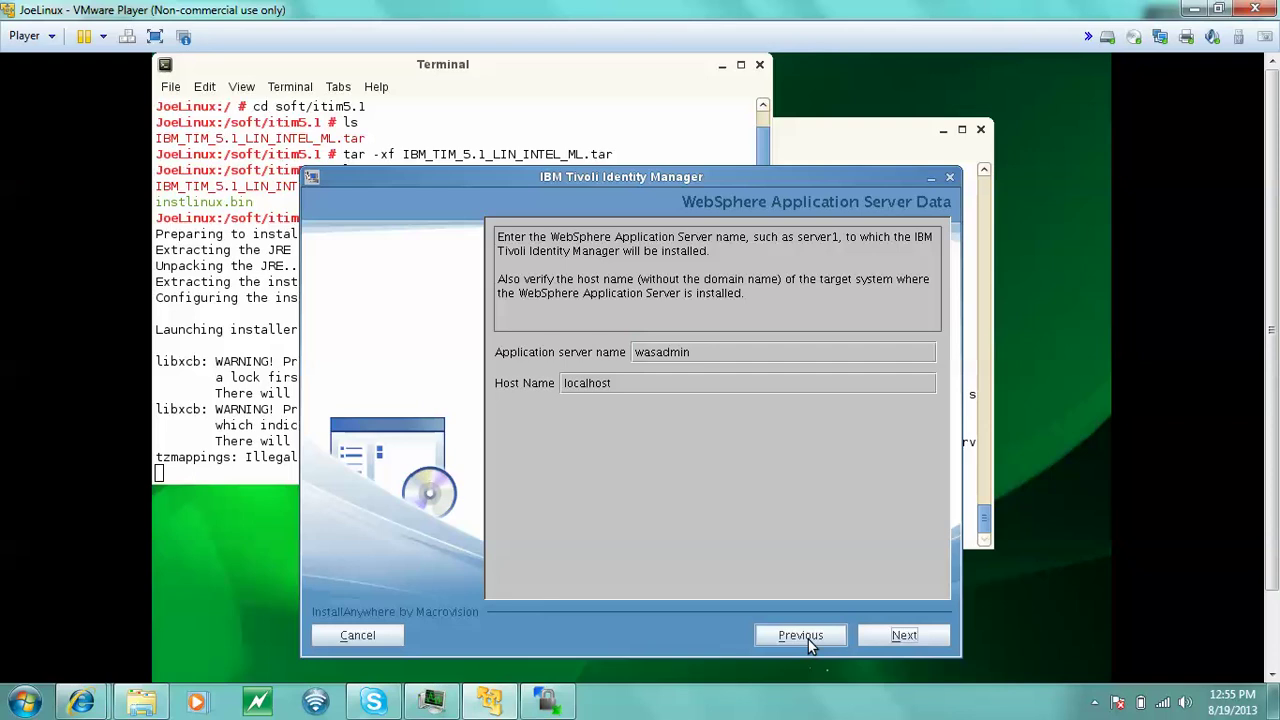
pyautogui.click(638, 352)
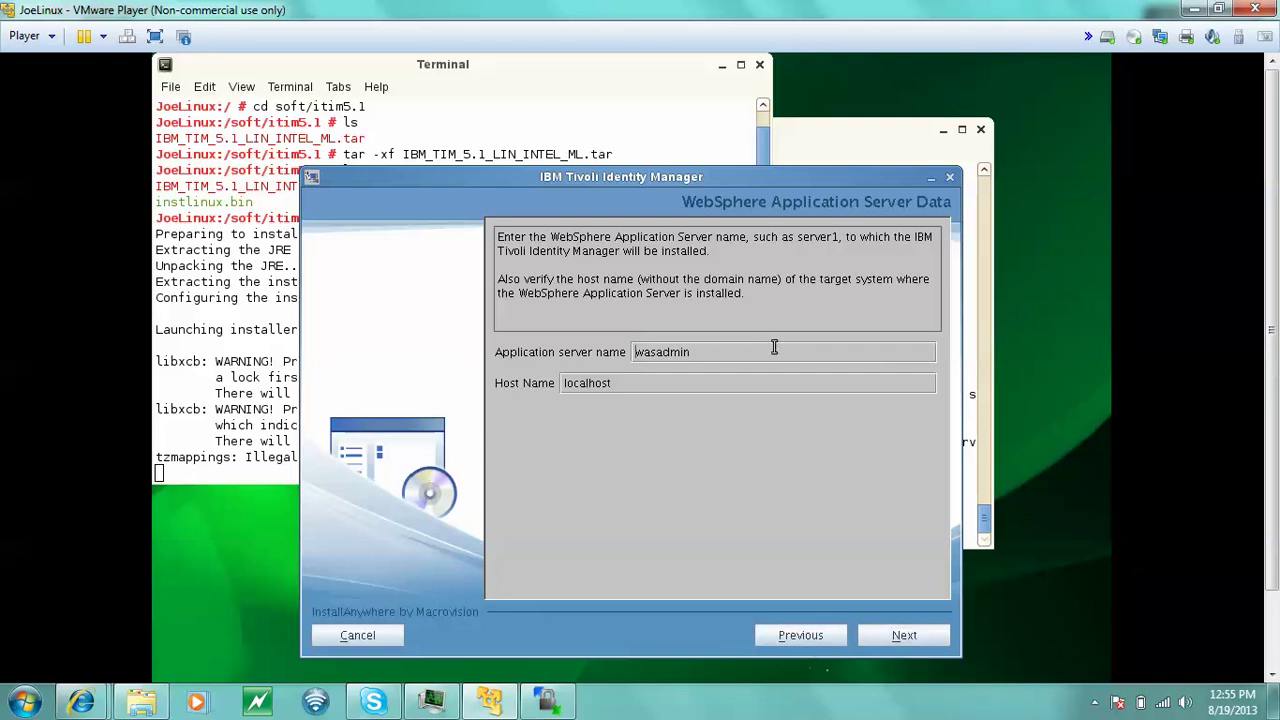
# - Change the application server name back to server1, keep localhost, and continue
pyautogui.press('Delete')
pyautogui.press('Delete')
pyautogui.press('Delete')
pyautogui.press('Delete')
pyautogui.press('Delete')
pyautogui.press('Delete')
pyautogui.press('Delete')
pyautogui.press('Delete')
pyautogui.write('server1')
pyautogui.click(903, 636)
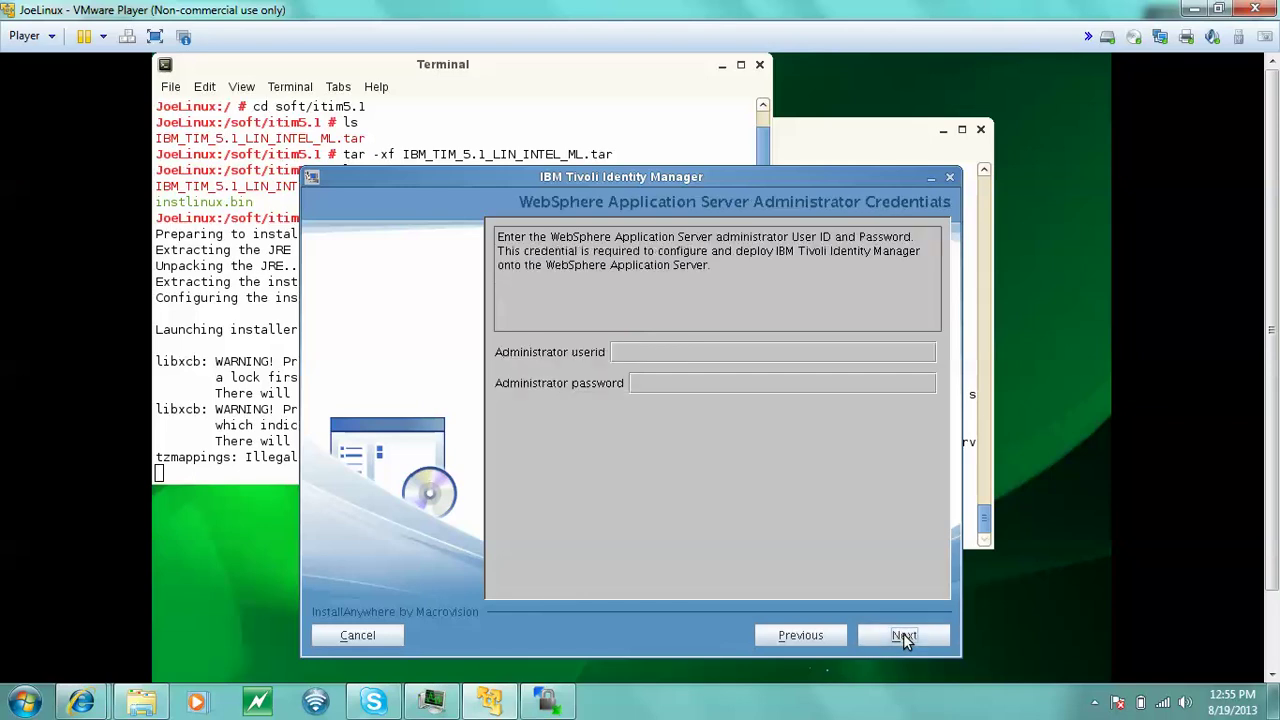
# - Enter administrator user ID wasadmin and its password, then submit them for verification
pyautogui.click(742, 350)
pyautogui.write('wasadmin')
pyautogui.press('Tab')
pyautogui.write('********')
pyautogui.click(905, 637)
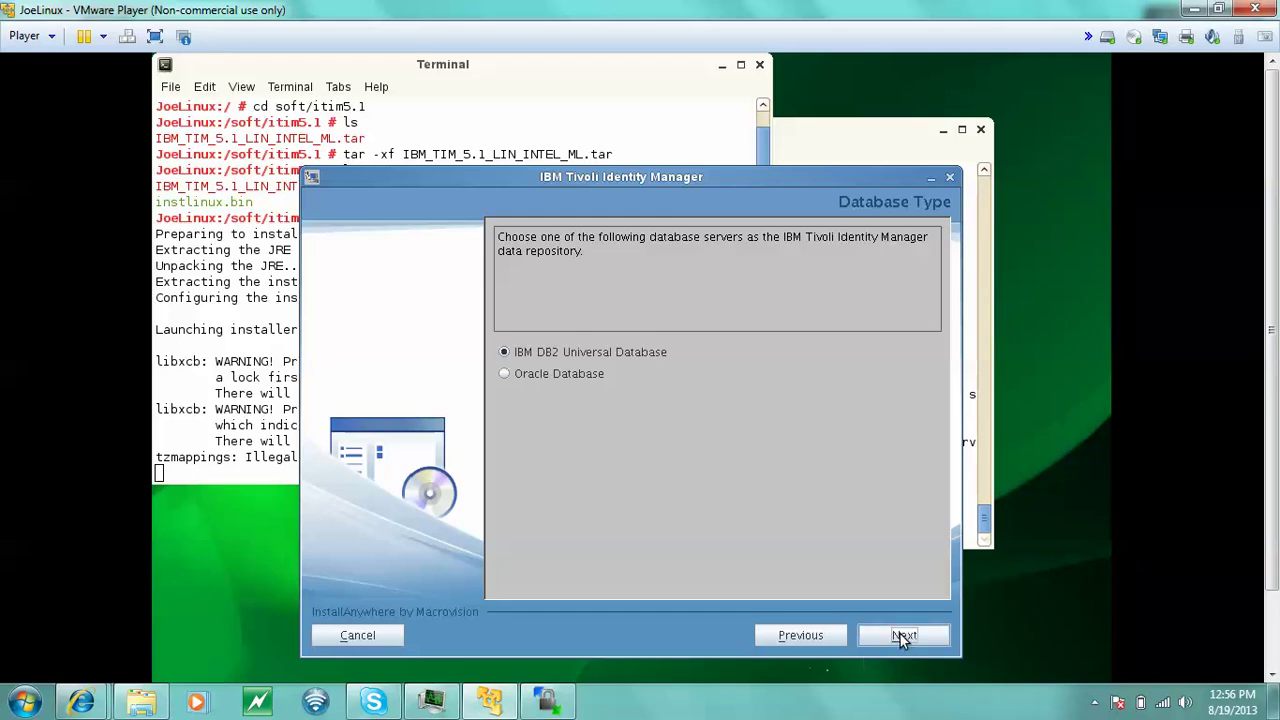
# - Keep IBM DB2 as the repository, bypass the directory server warning, and start the keystore password
pyautogui.click(903, 637)
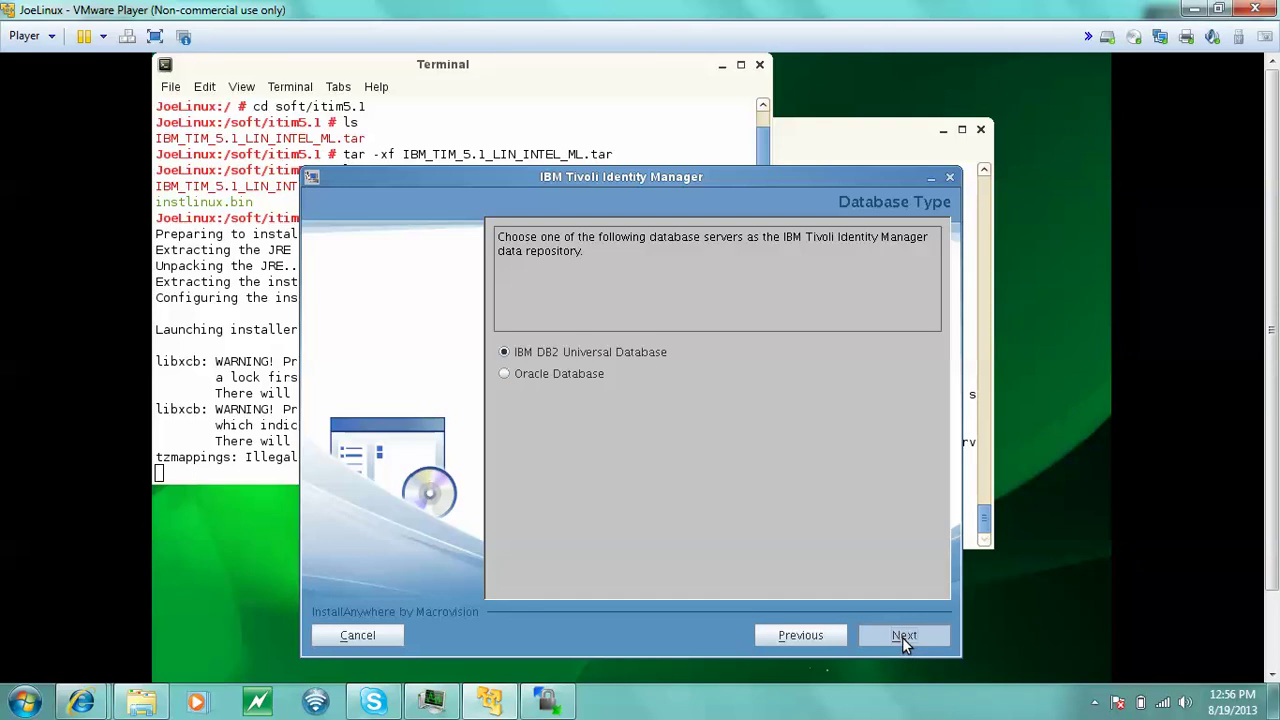
pyautogui.click(902, 637)
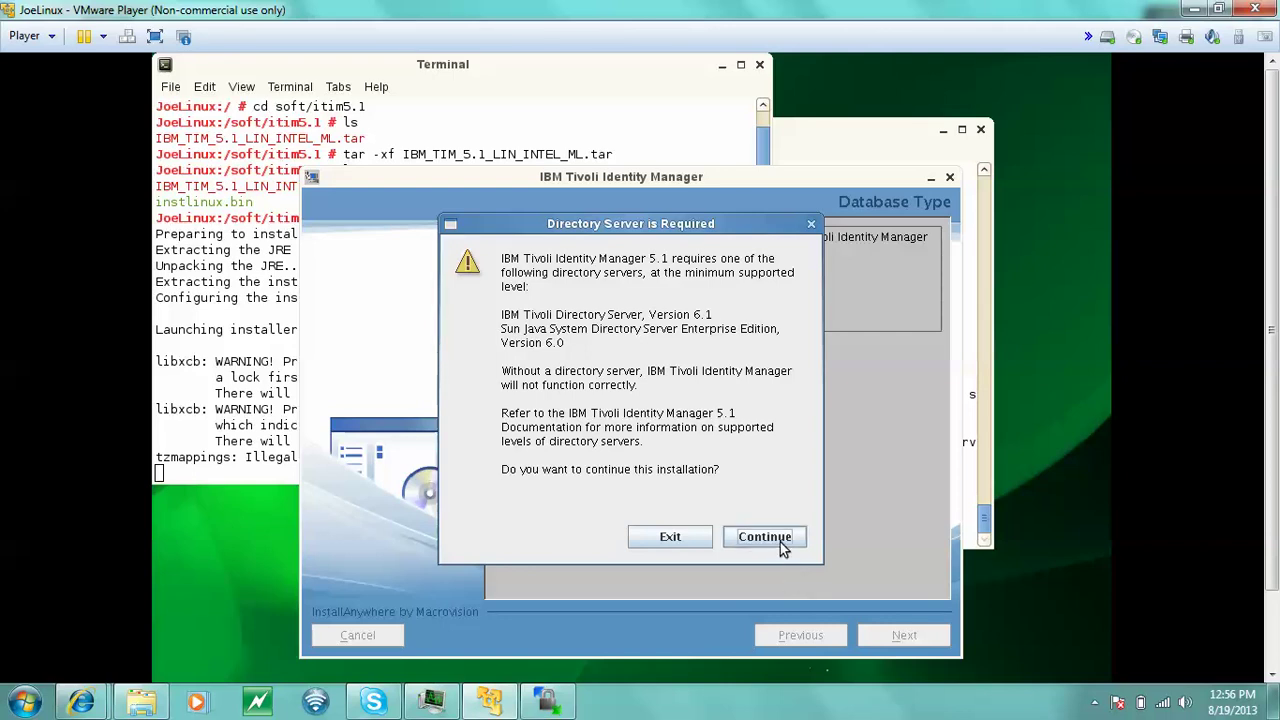
pyautogui.click(783, 543)
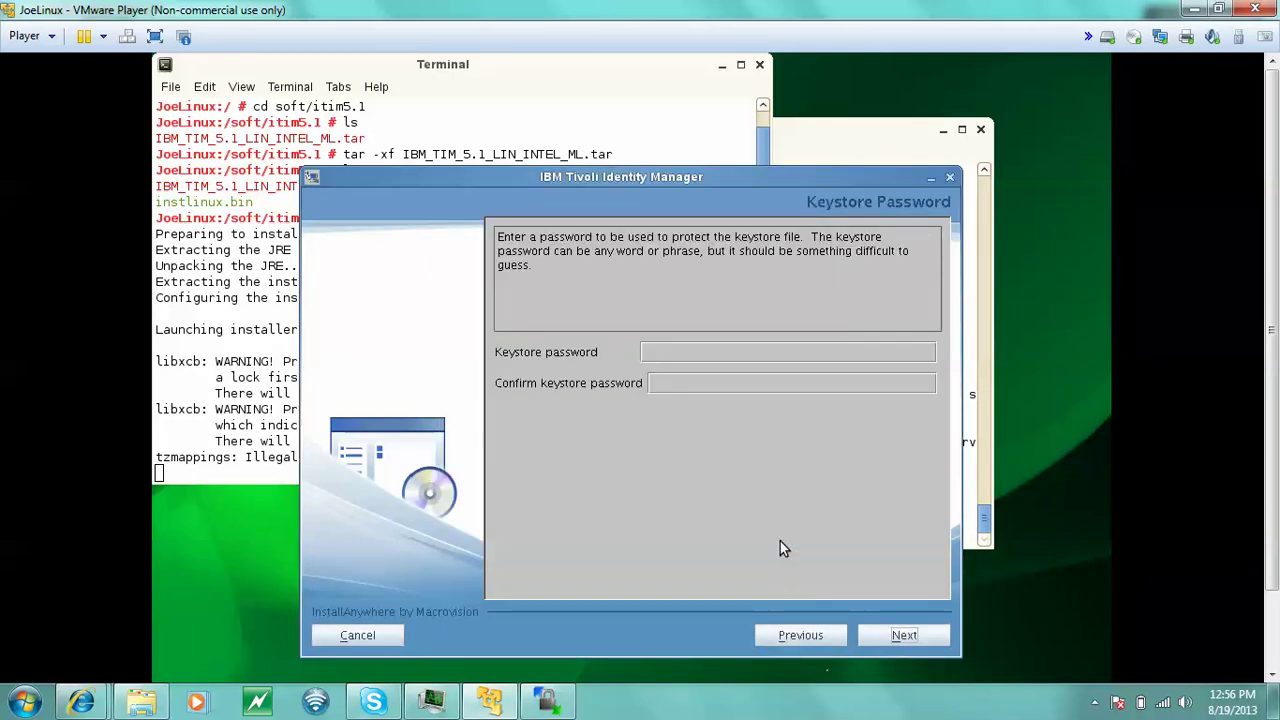
pyautogui.click(762, 350)
# - Enter and confirm the keystore password, correcting typos, and proceed to Agentless Adapters
pyautogui.write('****')
pyautogui.write('aa')
pyautogui.press('BackSpace')
pyautogui.press('BackSpace')
pyautogui.press('BackSpace')
pyautogui.press('BackSpace')
pyautogui.press('BackSpace')
pyautogui.press('BackSpace')
pyautogui.press('BackSpace')
pyautogui.press('BackSpace')
pyautogui.write('*******')
pyautogui.press('BackSpace')
pyautogui.press('BackSpace')
pyautogui.press('BackSpace')
pyautogui.press('BackSpace')
pyautogui.press('BackSpace')
pyautogui.press('BackSpace')
pyautogui.press('BackSpace')
pyautogui.write('********')
pyautogui.press('Tab')
pyautogui.write('********')
pyautogui.click(903, 636)
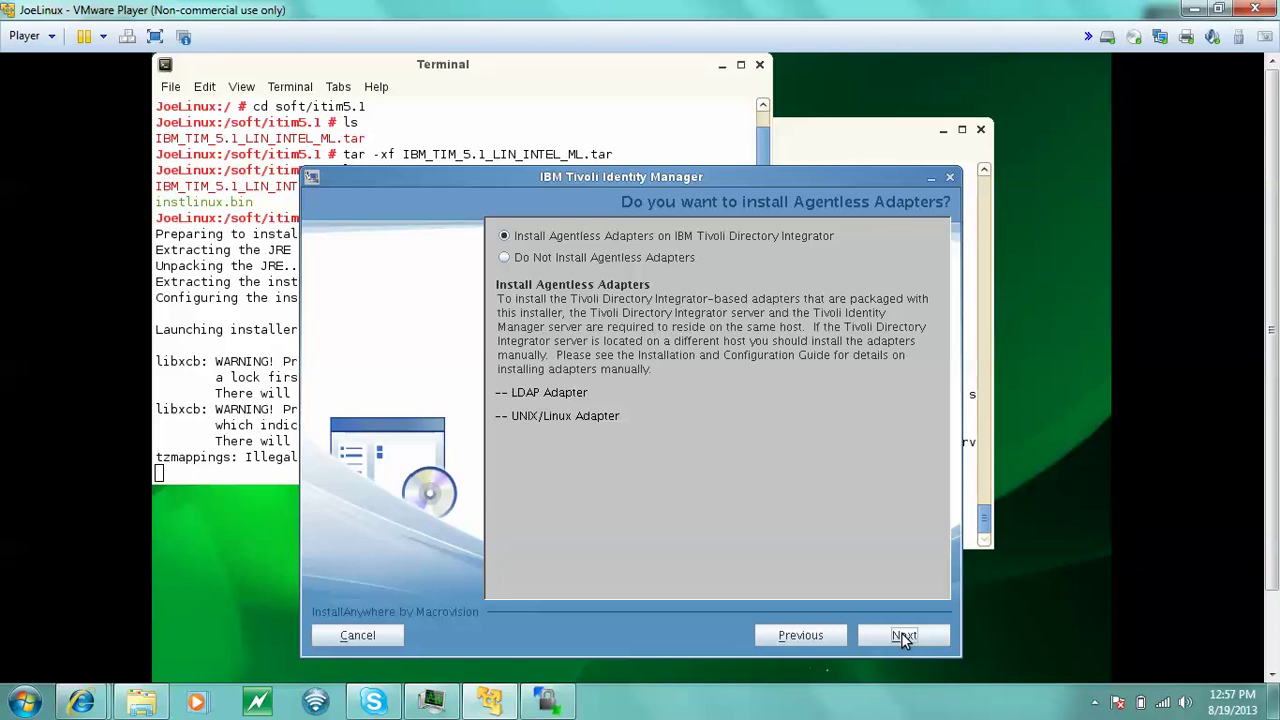
# - Keep agentless adapters and set the Directory Integrator home to /opt/IBM/TDI/V7.1/
pyautogui.click(905, 636)
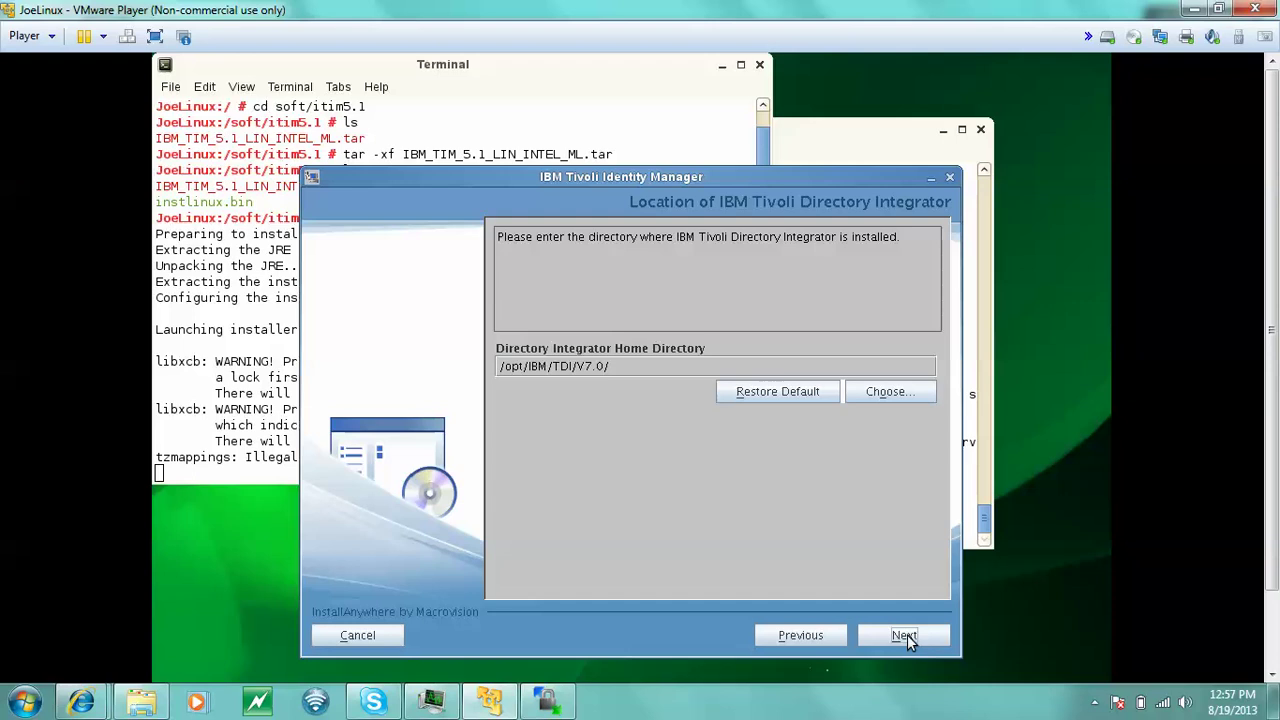
pyautogui.click(617, 369)
pyautogui.press('BackSpace')
pyautogui.press('BackSpace')
pyautogui.write('1/')
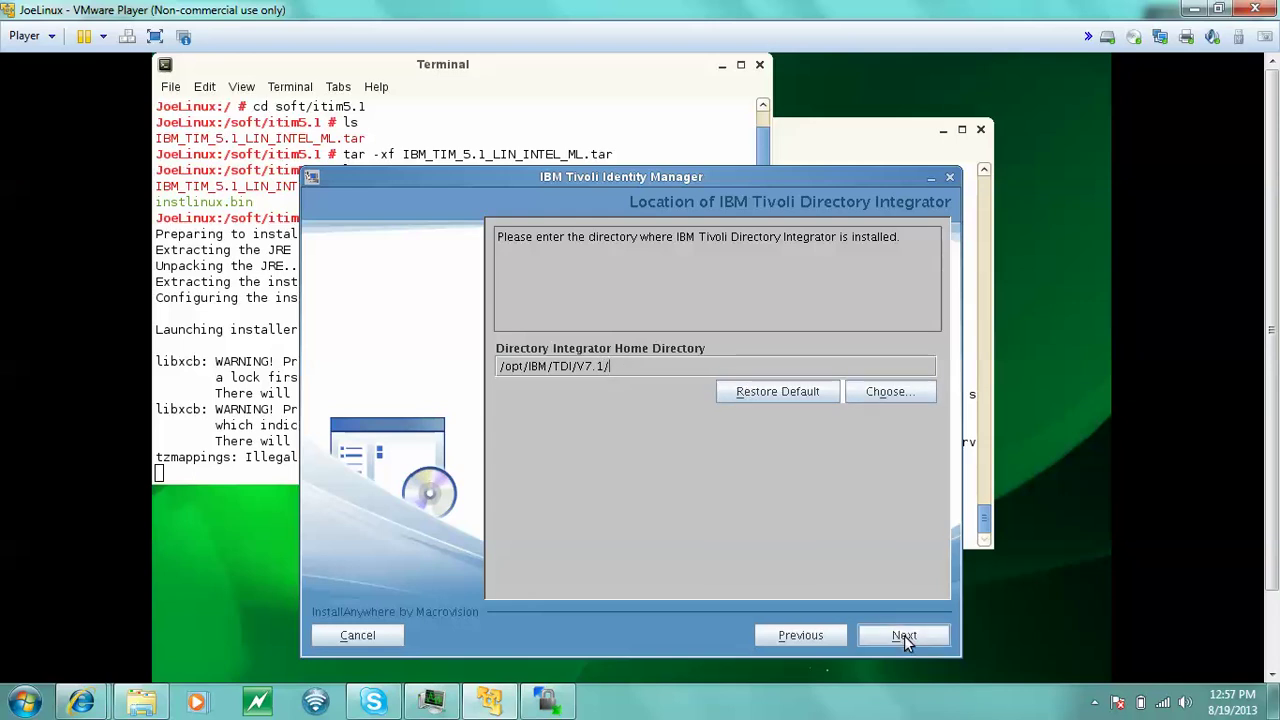
pyautogui.click(904, 637)
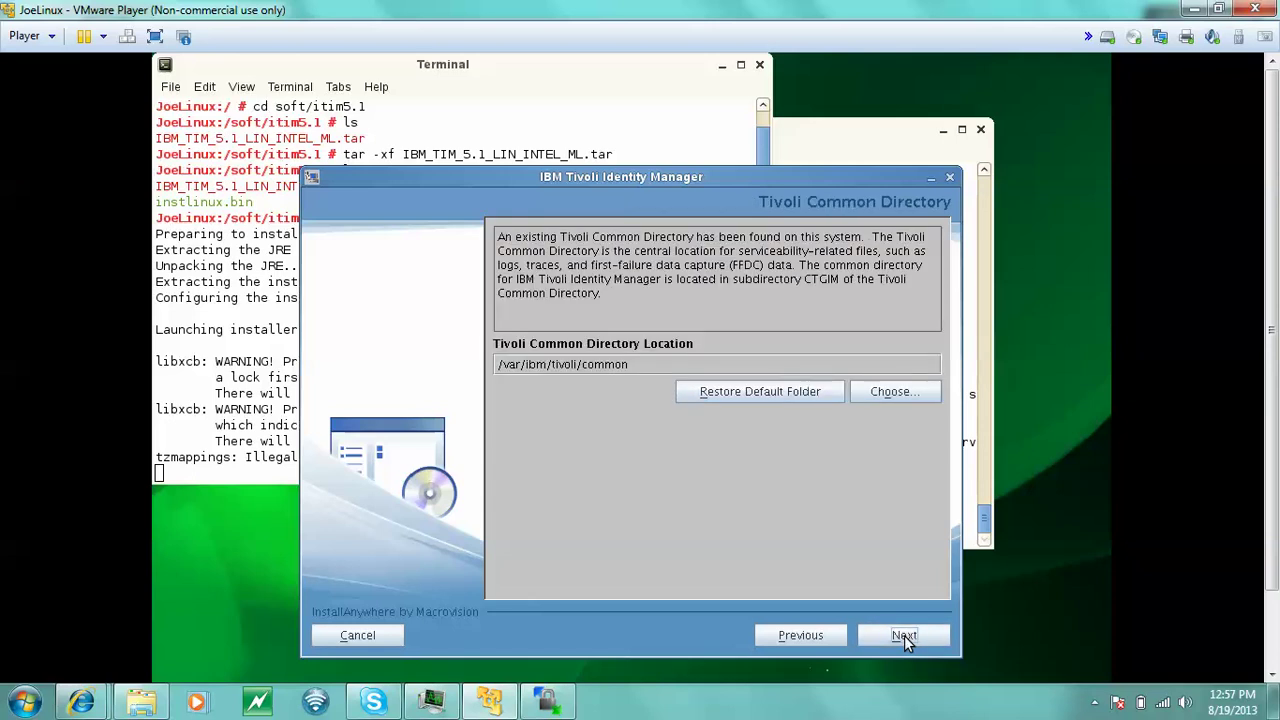
# - Accept /var/ibm/tivoli/common as the Tivoli Common Directory
pyautogui.click(904, 637)
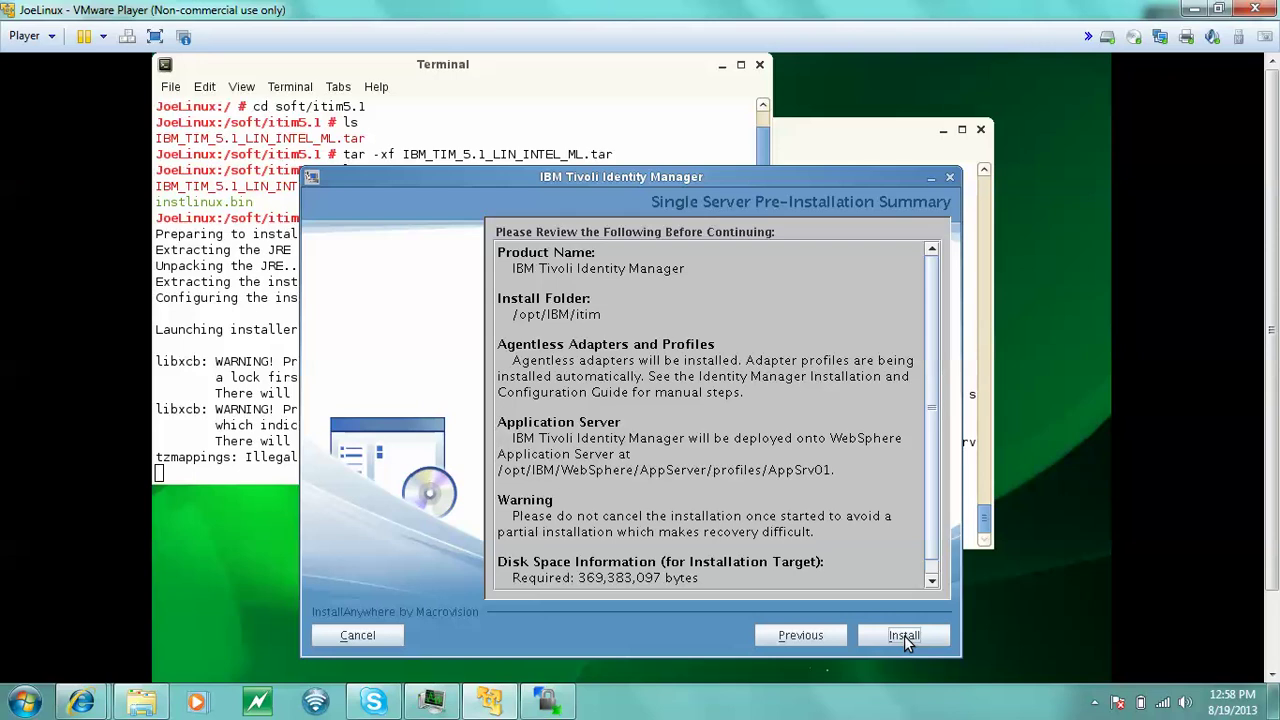
# - Start the installation and, once Database Configuration appears, select the port field
pyautogui.click(904, 637)
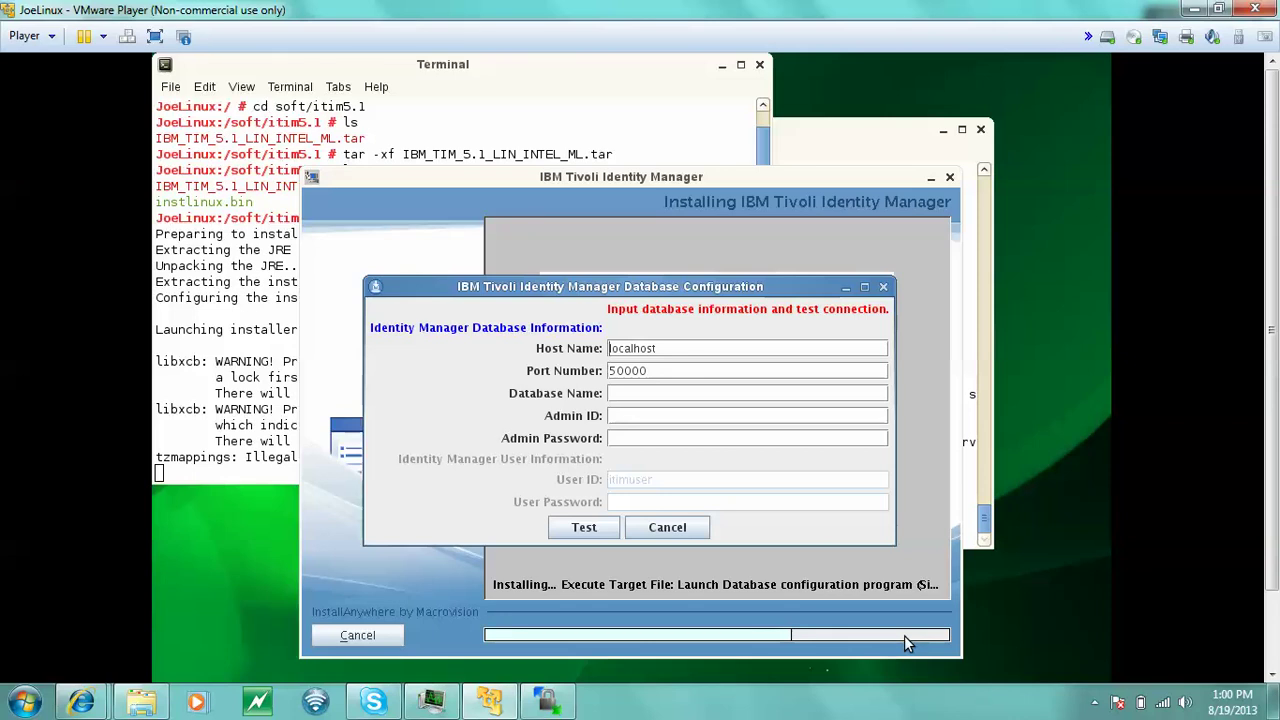
pyautogui.click(712, 376)
# - Set port 50002, database itimdb, admin db2admin with its password, and test the connection
pyautogui.doubleClick(712, 378)
pyautogui.click(712, 378)
pyautogui.press('BackSpace')
pyautogui.write('2')
pyautogui.write('t')
pyautogui.write('i')
pyautogui.write('mdb')
pyautogui.write('db2')
pyautogui.write('adm')
pyautogui.write('in')
pyautogui.press('Tab')
pyautogui.write('••••••••')
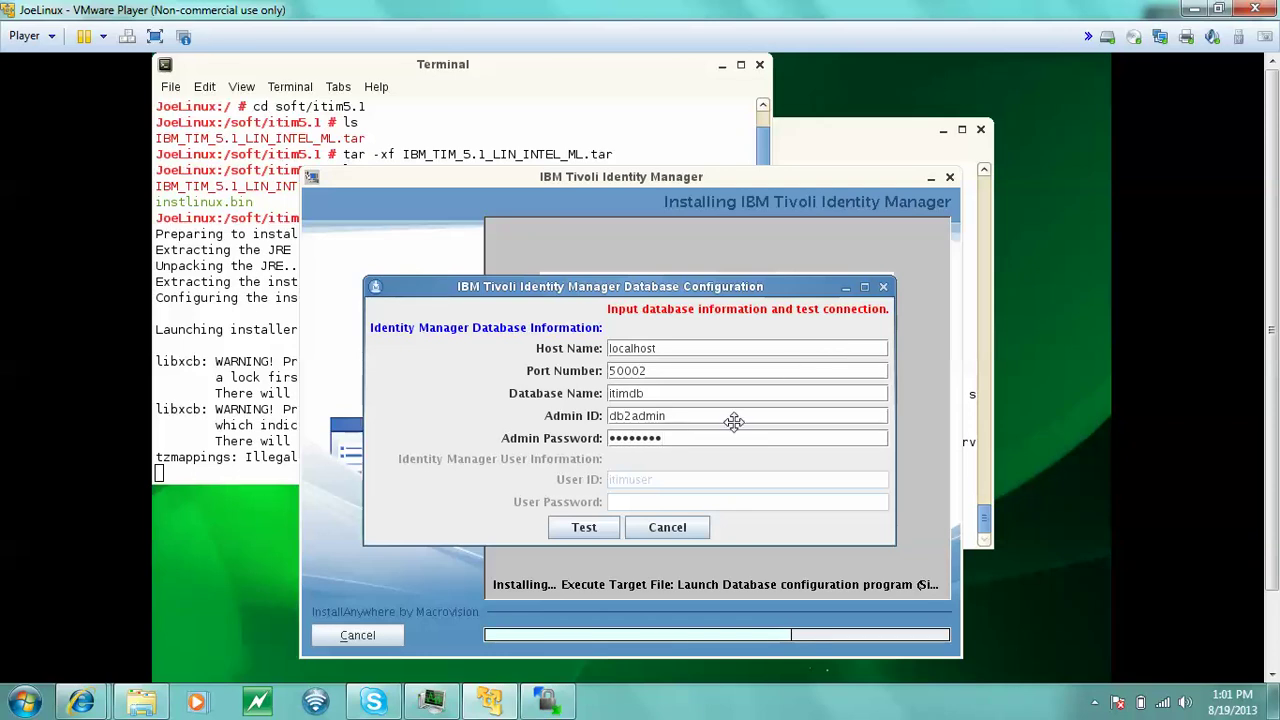
pyautogui.click(588, 526)
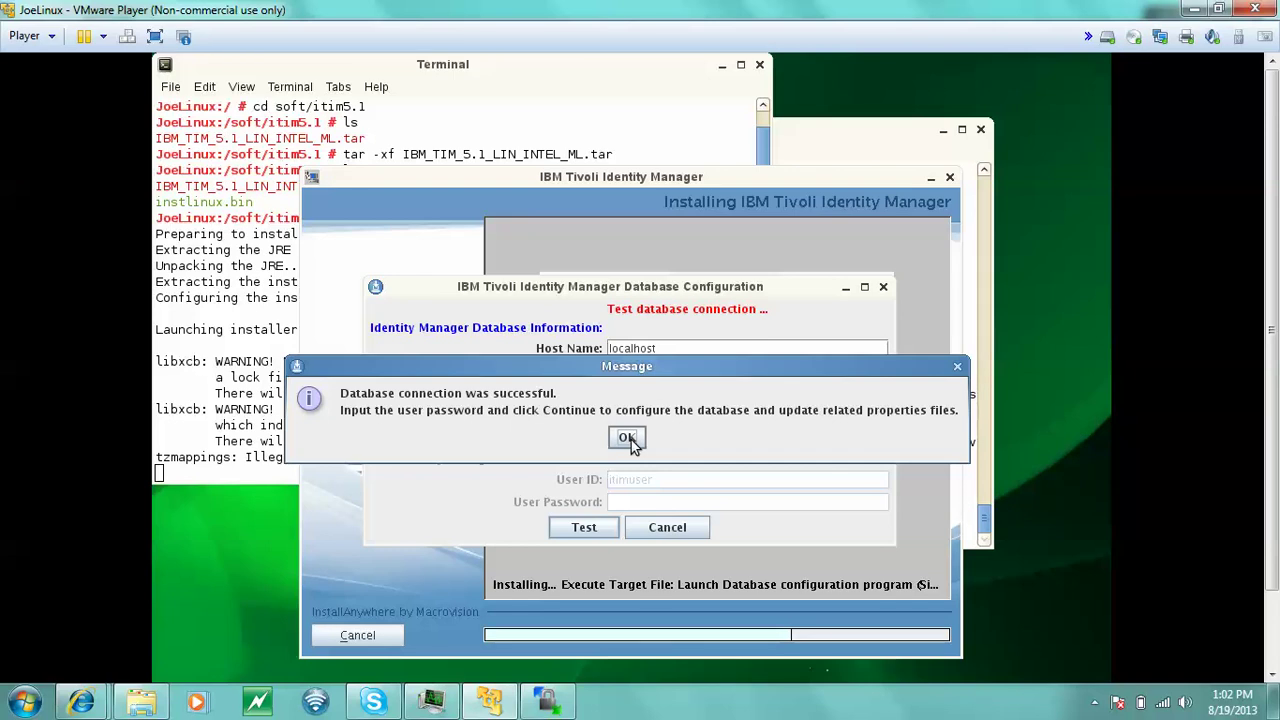
# - Dismiss the database connection success message and go to the User Password field
pyautogui.click(627, 438)
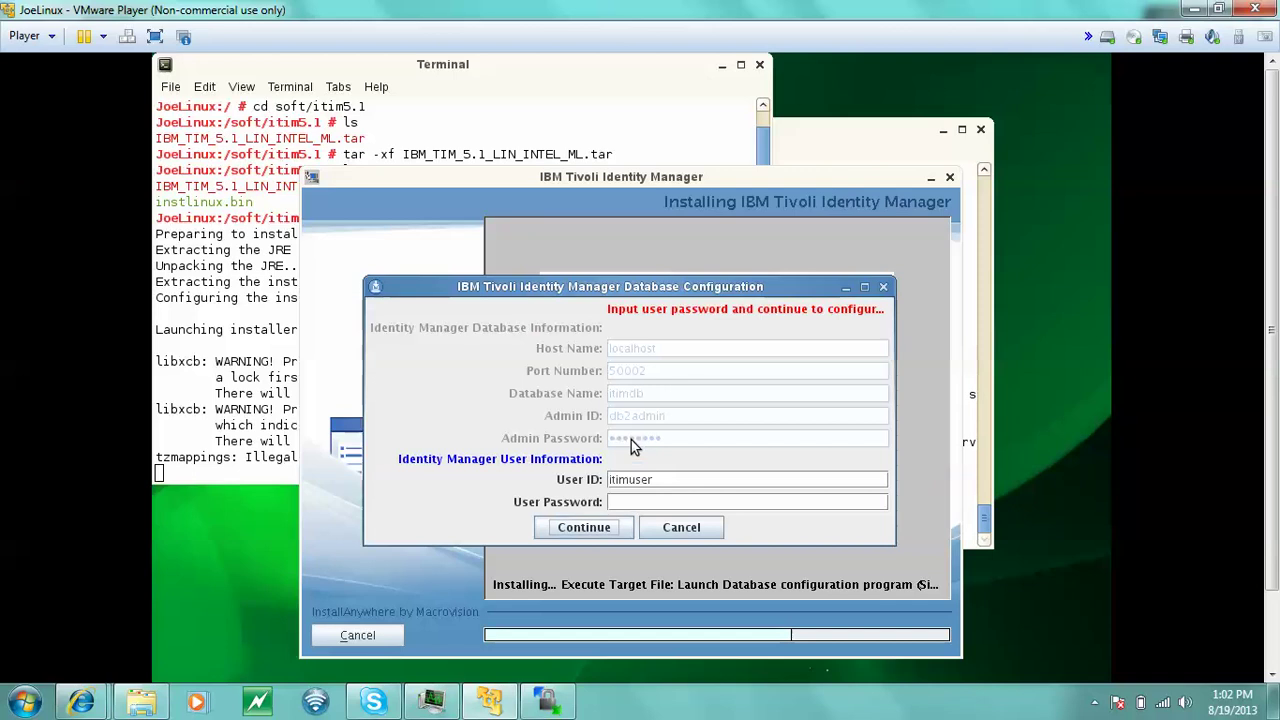
pyautogui.click(663, 507)
# - Enter the itimuser account's password and proceed with the database configuration
pyautogui.write('itimuser')
pyautogui.click(594, 531)
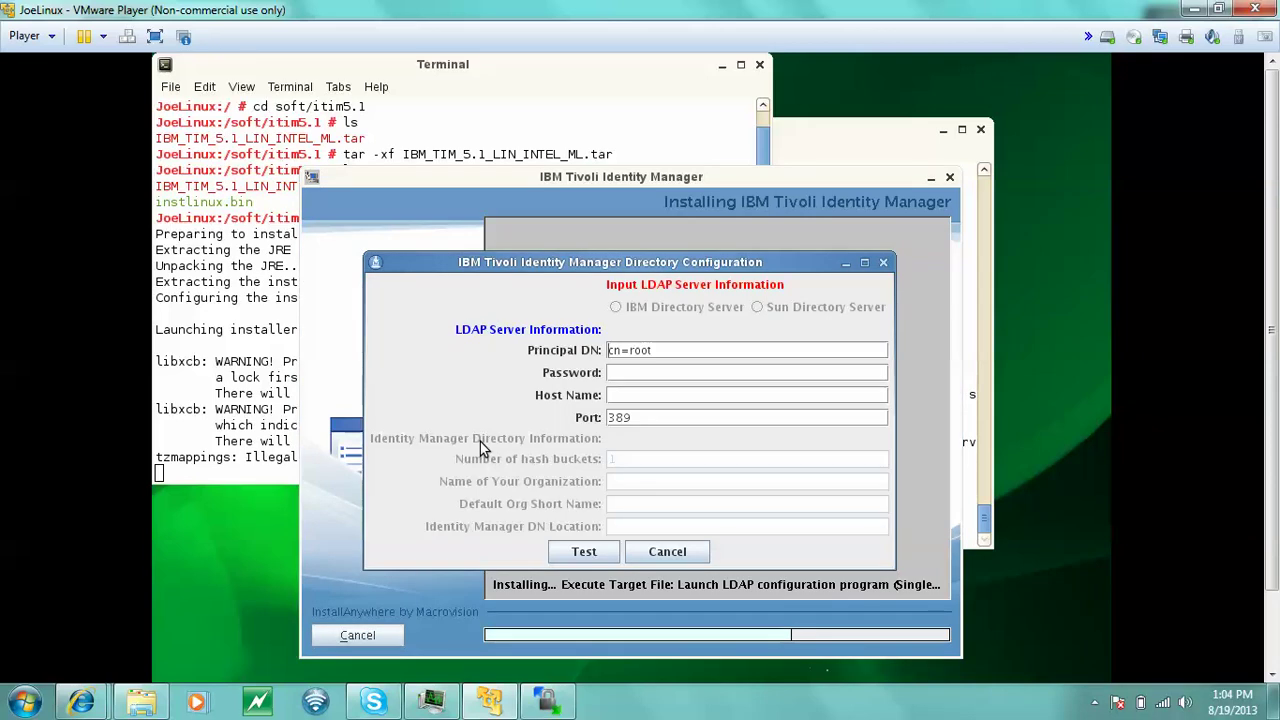
# - Enter the LDAP administrator password and the server host name 'loacahost'
pyautogui.click(634, 369)
pyautogui.write('secret12')
pyautogui.click(647, 397)
pyautogui.write('loa')
pyautogui.write('cal')
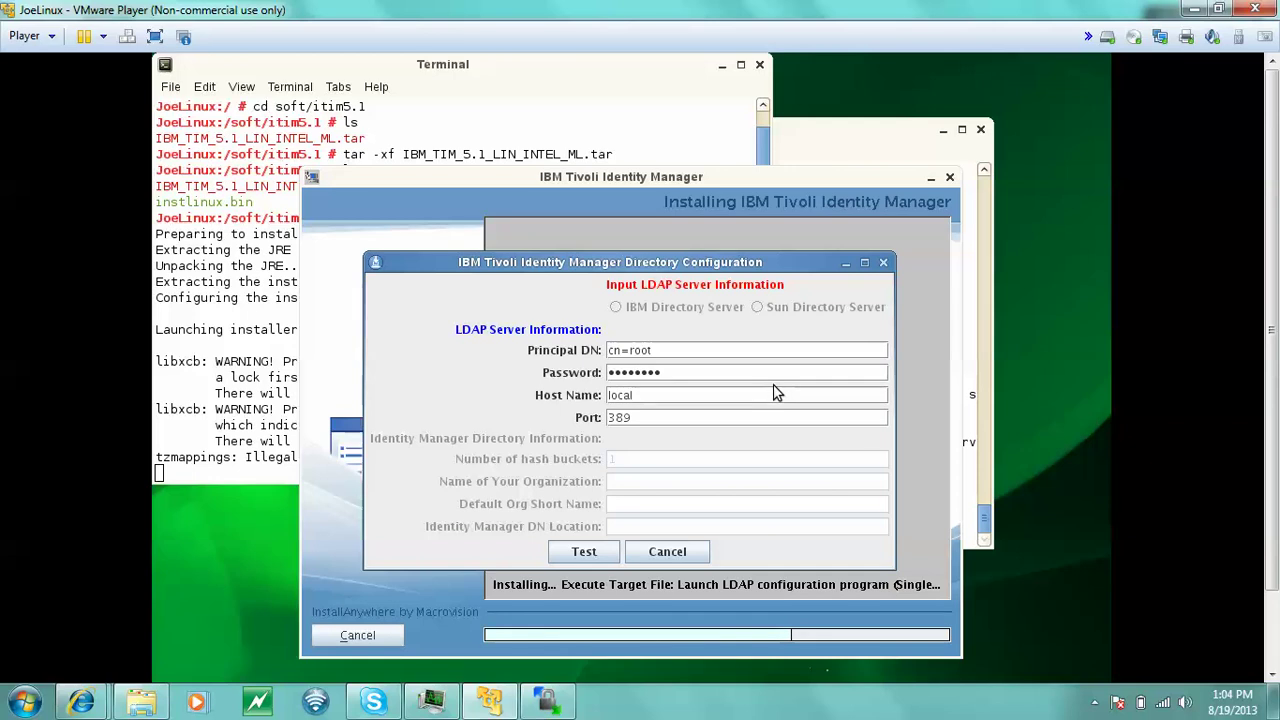
pyautogui.write('host')
# - Test the LDAP connection, acknowledge the success, and go to the organization name field
pyautogui.click(585, 552)
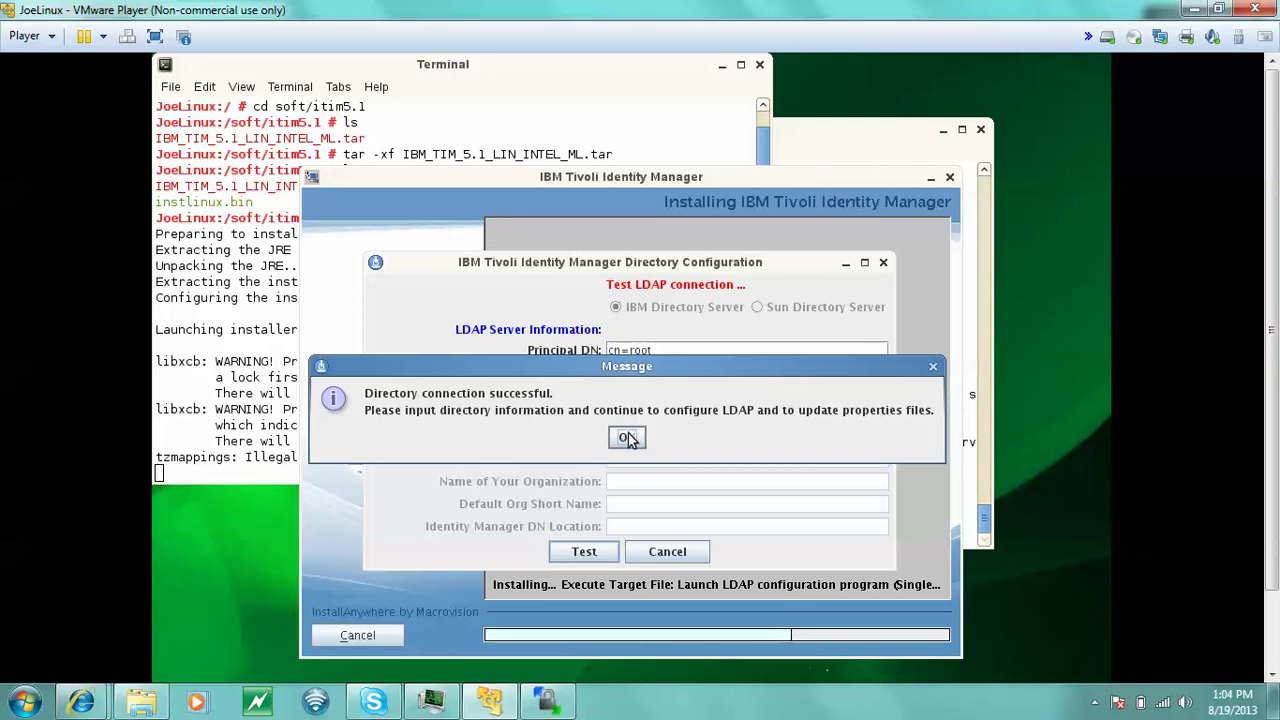
pyautogui.click(627, 436)
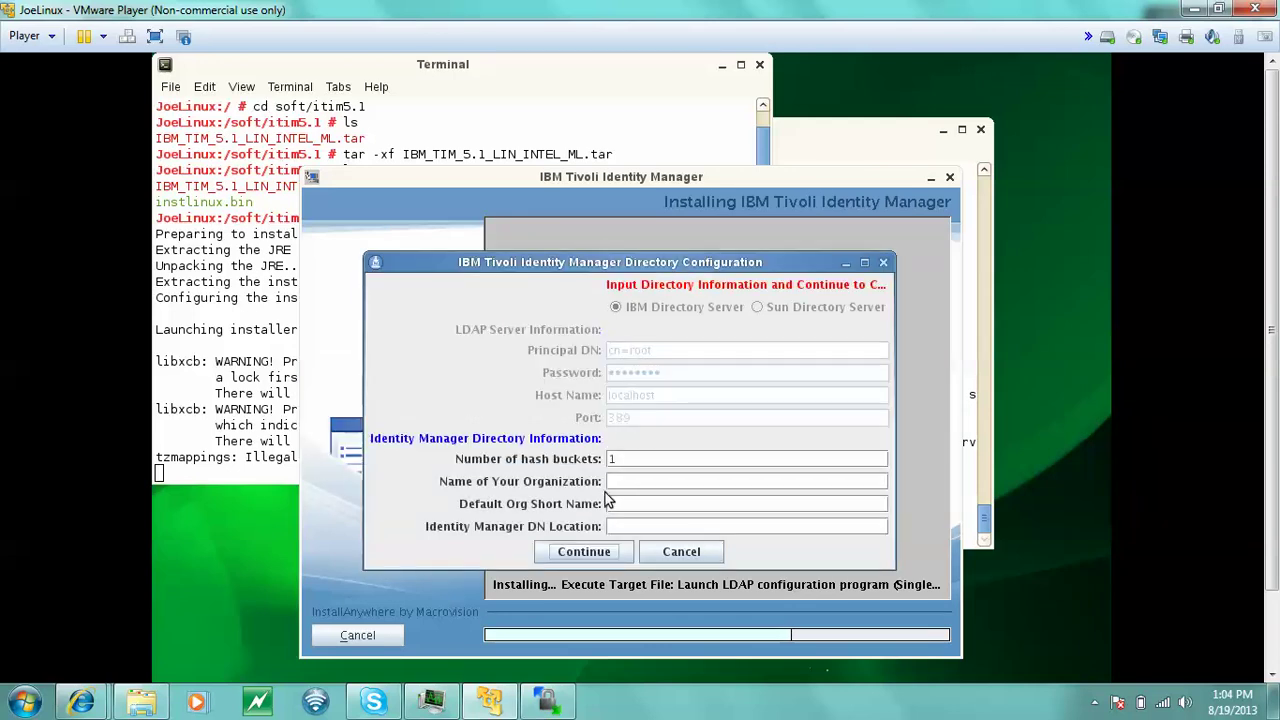
pyautogui.click(619, 481)
# - Type 'samtec' as the organization name and go to the default org short name field
pyautogui.write('samtec')
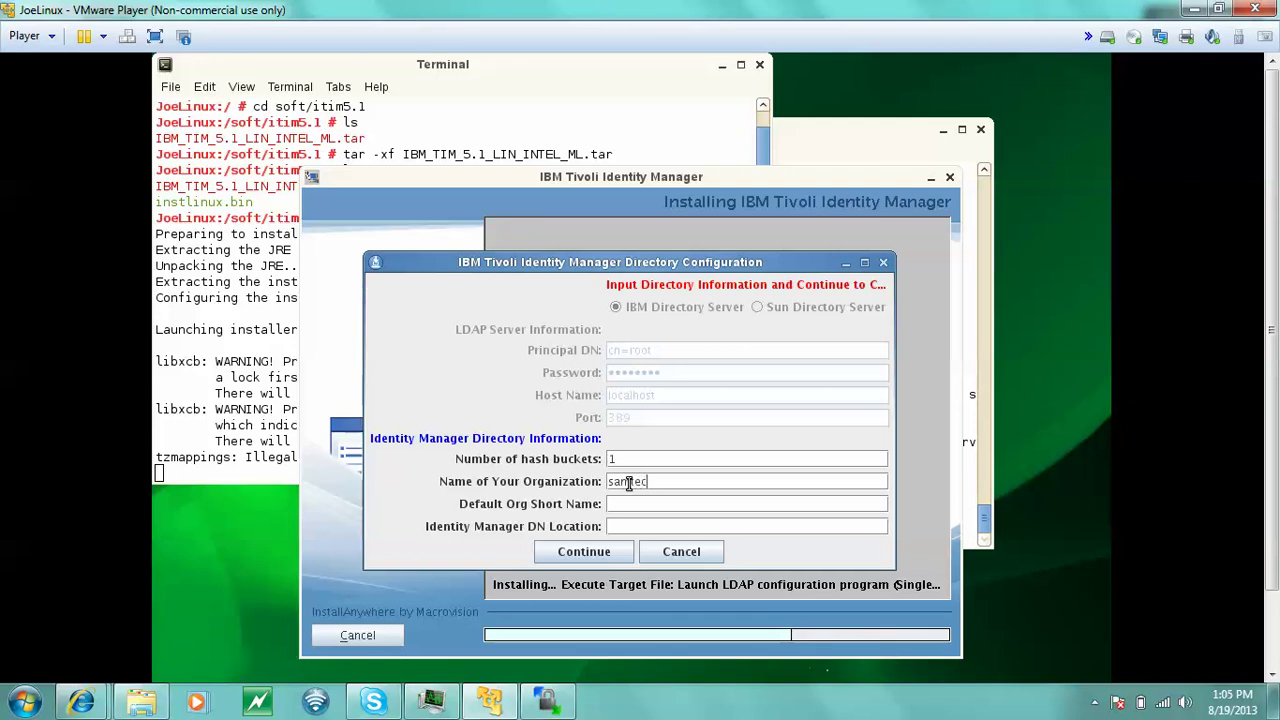
pyautogui.click(643, 503)
# - Enter samtech as default org short name and dc=com as DN location, then continue
pyautogui.write('dc=co')
pyautogui.press('BackSpace')
pyautogui.press('BackSpace')
pyautogui.press('BackSpace')
pyautogui.press('BackSpace')
pyautogui.press('BackSpace')
pyautogui.write('samtechdc=com')
pyautogui.click(584, 552)
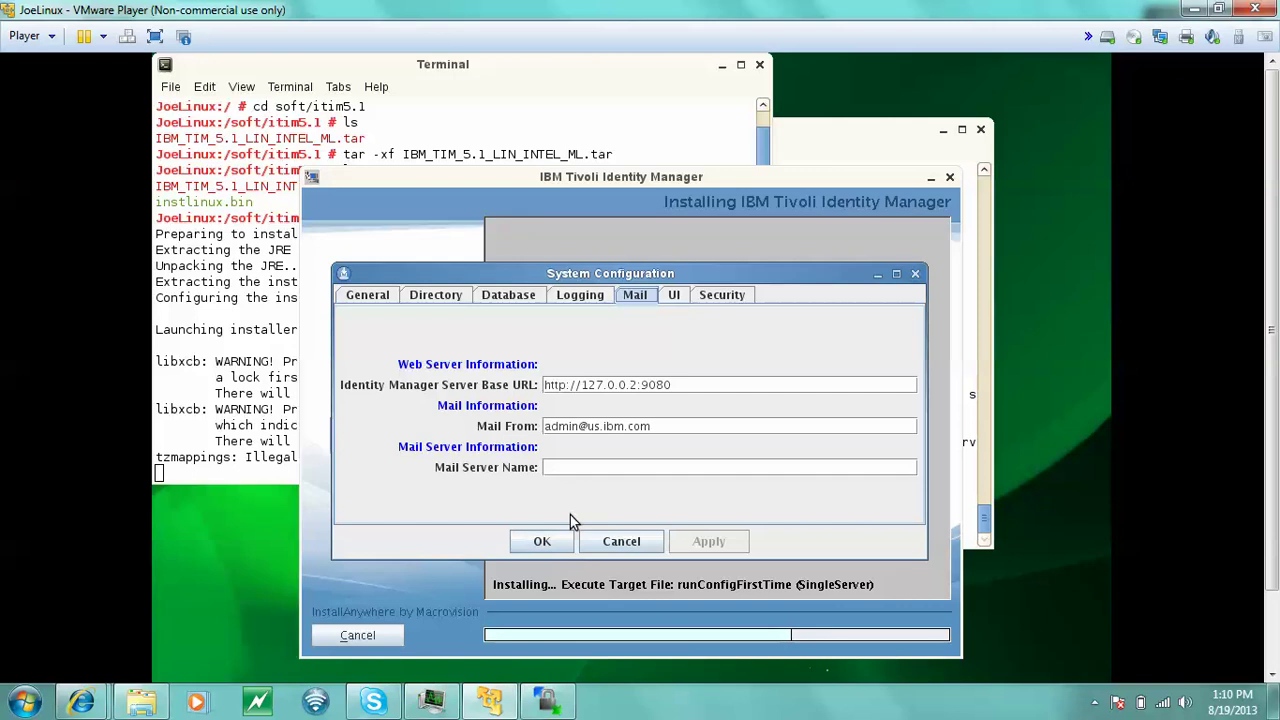
# - Enter smtp.ibm.com as the mail server name
pyautogui.click(570, 470)
pyautogui.click(570, 472)
pyautogui.write('sa')
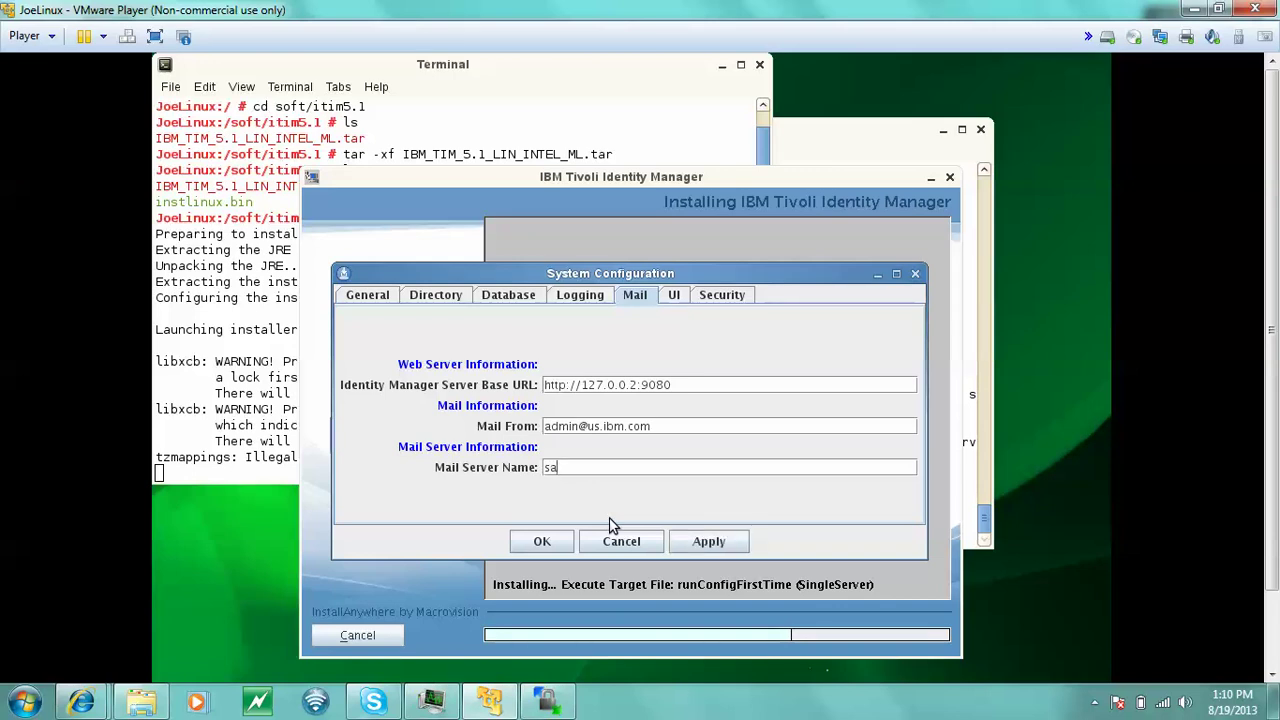
pyautogui.press('BackSpace')
pyautogui.write('mtp.ibm.com')
# - Apply the mail settings with mail server smtp.ibm.com
pyautogui.click(709, 541)
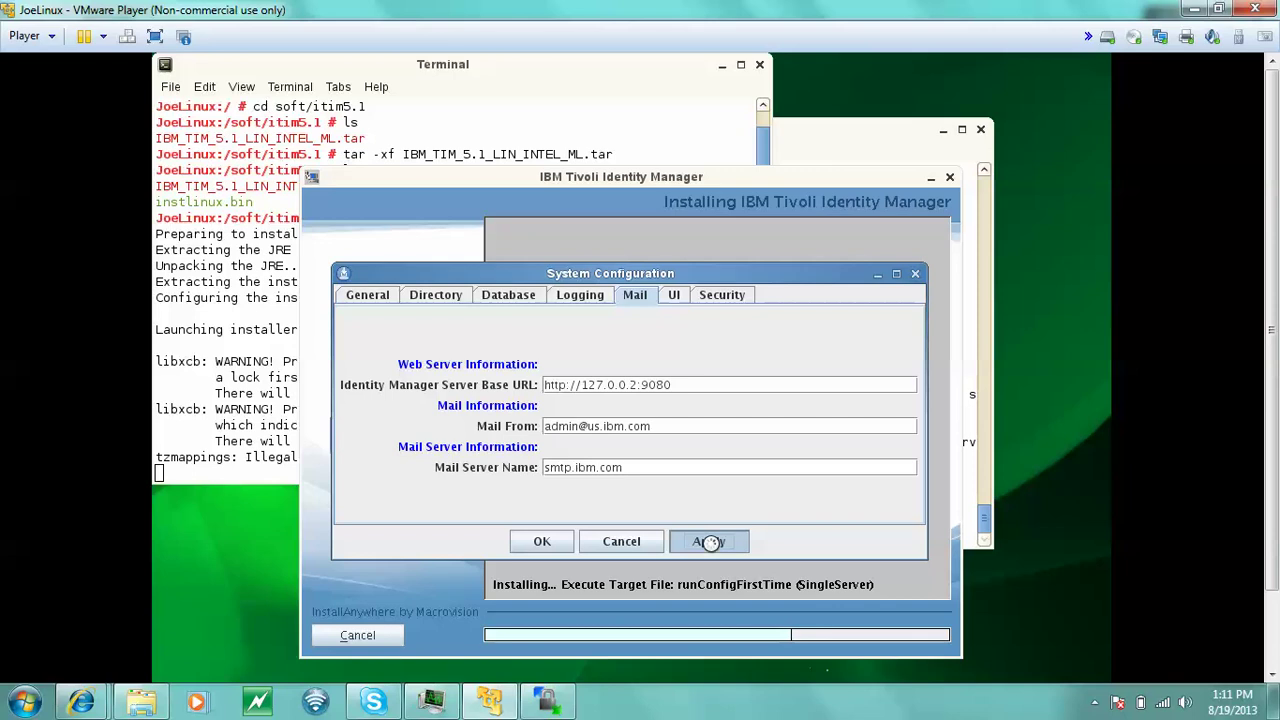
# - Reapply the mail settings, then accept the system configuration so installation resumes
pyautogui.click(709, 541)
pyautogui.click(710, 542)
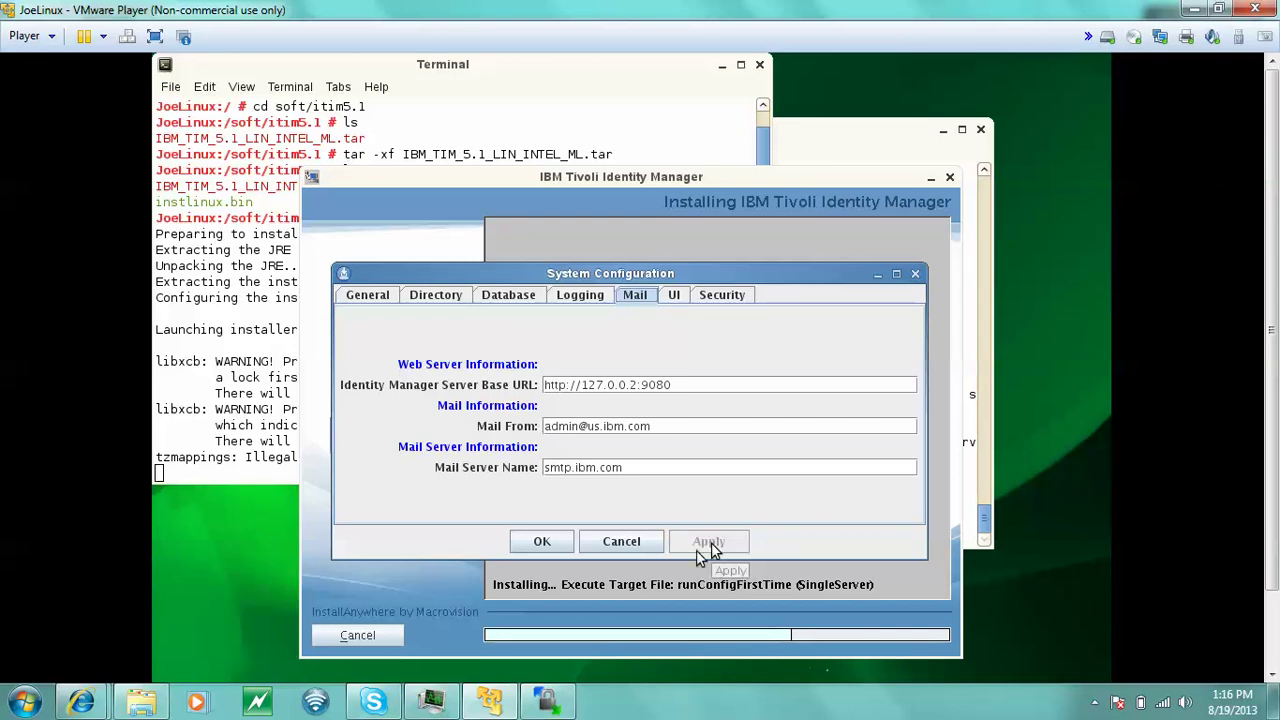
pyautogui.click(550, 545)
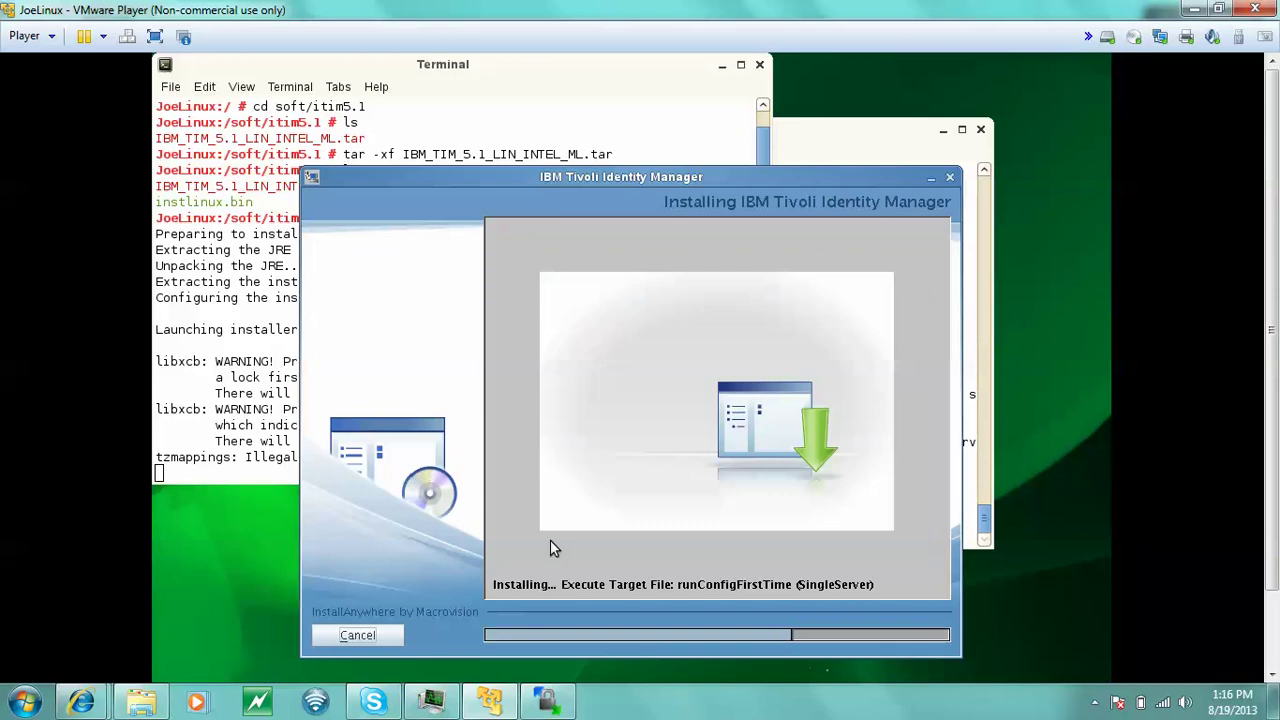
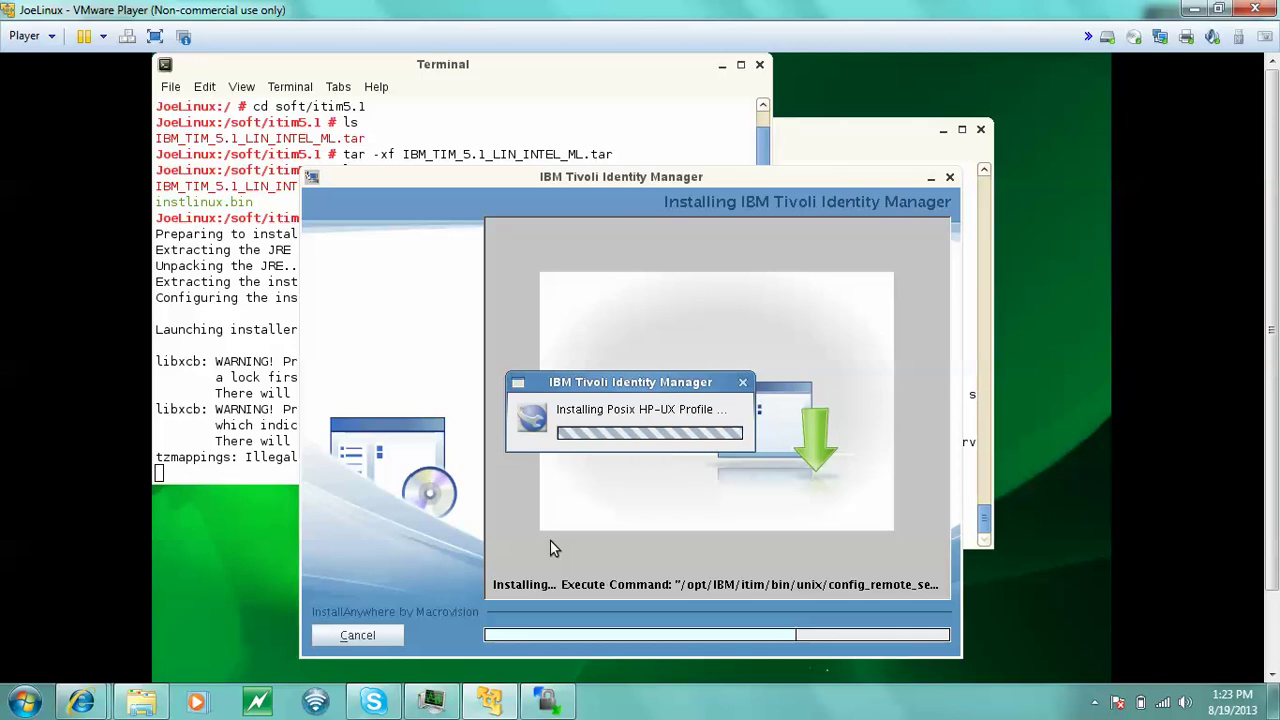
# - Let the ITIM 5.1 installation run to its Completed page listing the install log locations
pyautogui.moveTo(1272, 346); pyautogui.dragTo(1275, 478)
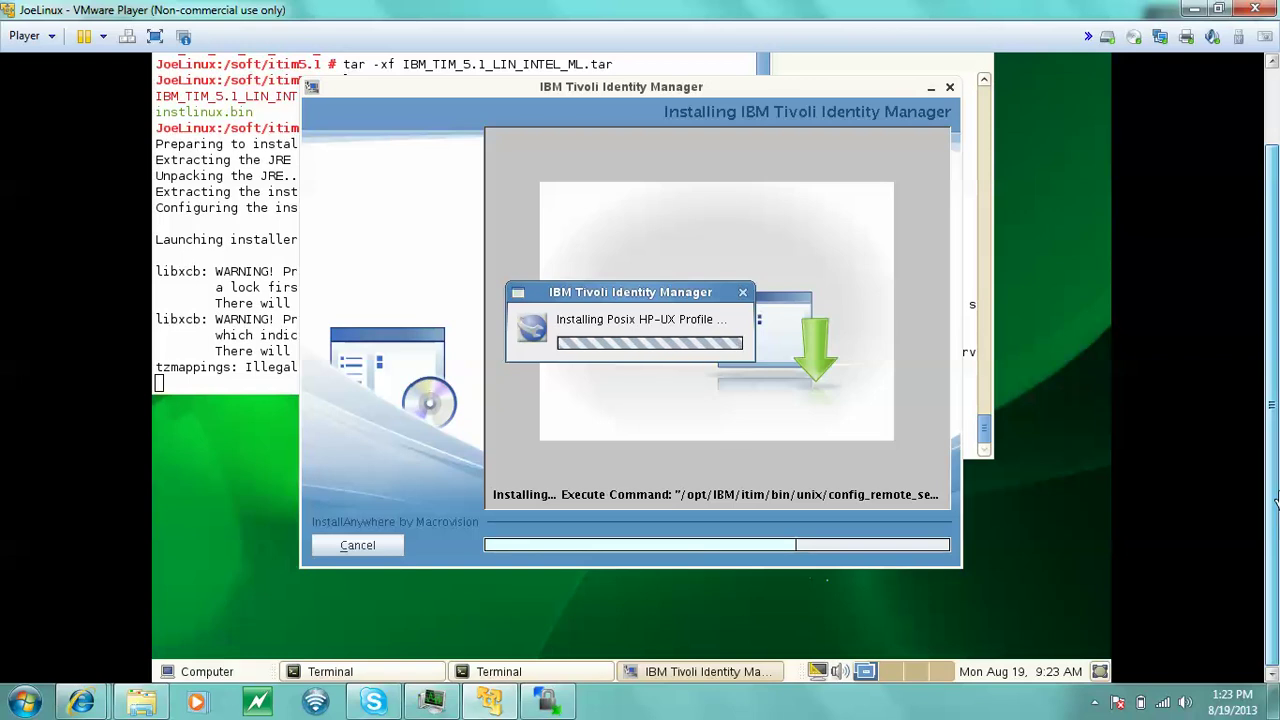
pyautogui.moveTo(1275, 480); pyautogui.dragTo(1250, 338)
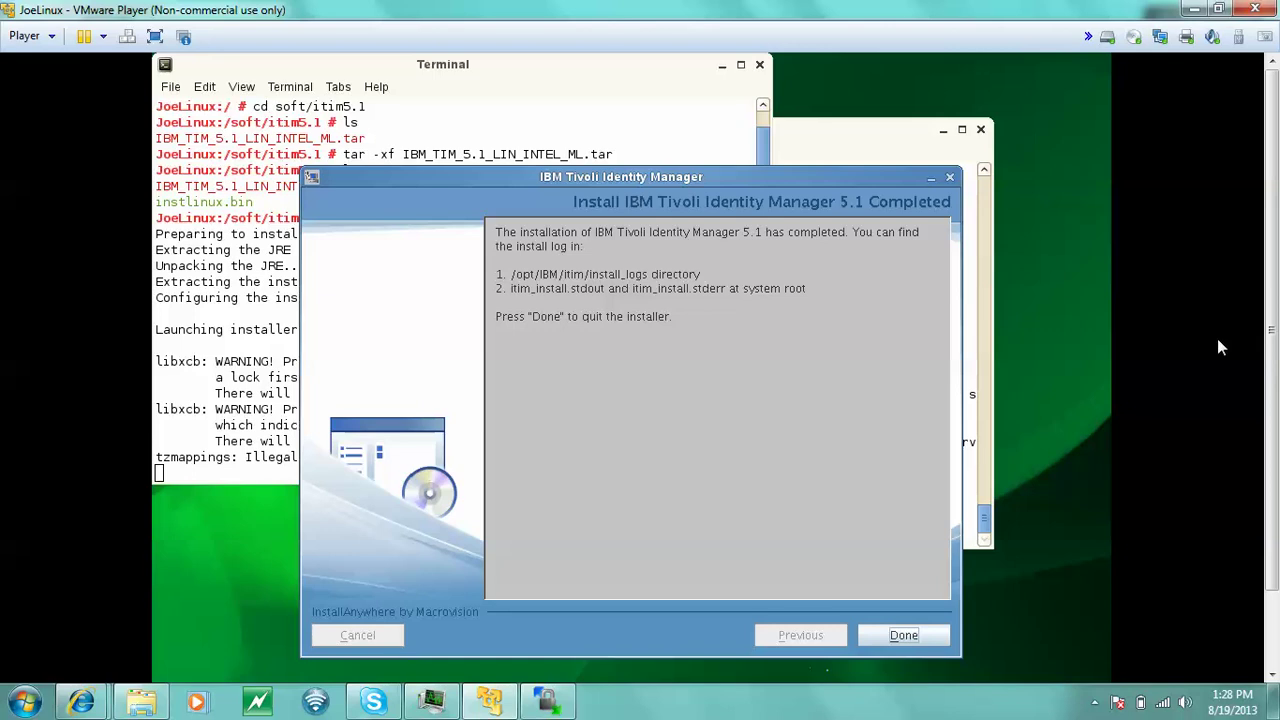
# - Quit the Identity Manager installer from its completion page
pyautogui.click(914, 636)
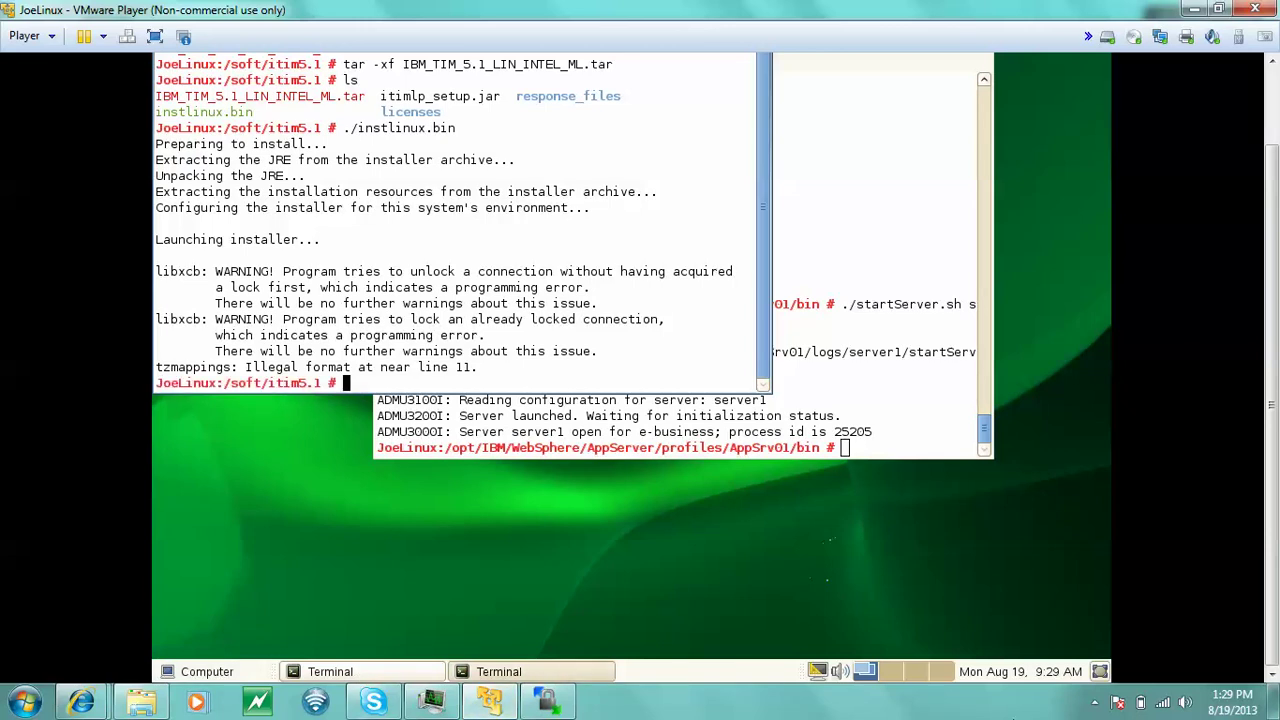
# - Launch Firefox from the applications menu and take it out of full-screen mode
pyautogui.click(212, 674)
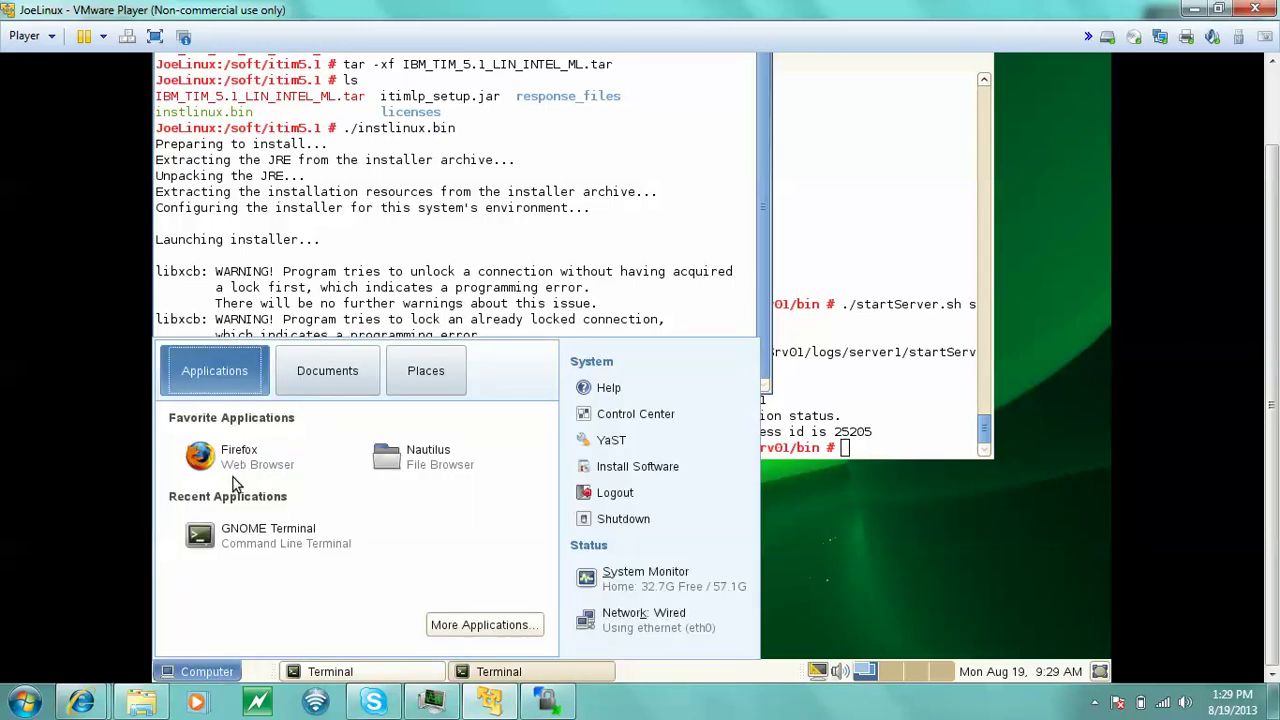
pyautogui.click(244, 457)
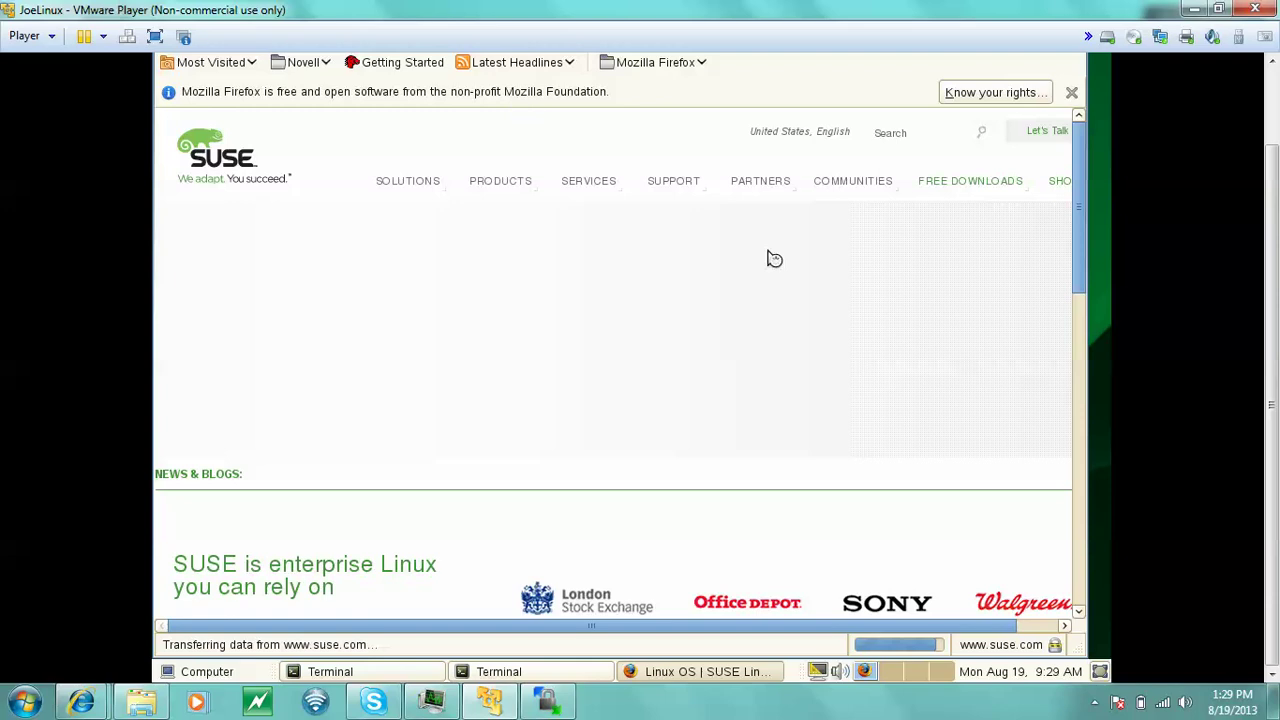
pyautogui.press('F11')
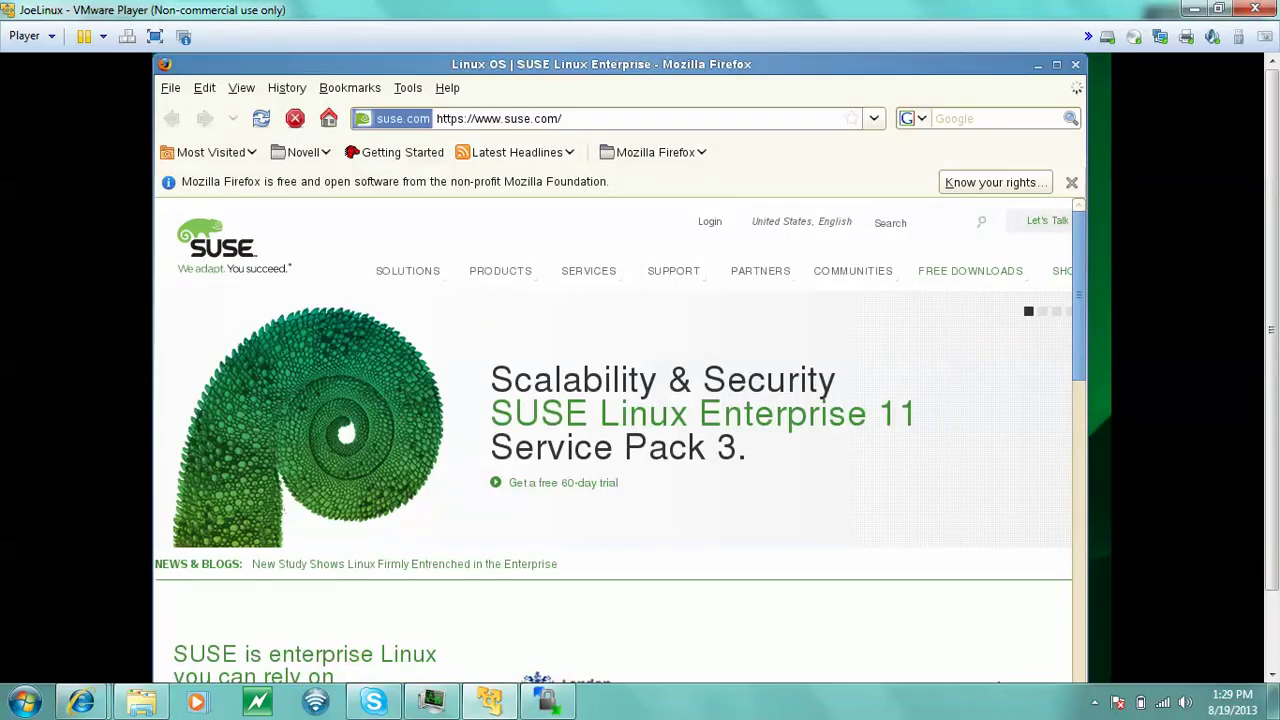
# - Replace the SUSE address with localhost:9080/enrole to load the ITIM login page
pyautogui.click(457, 118)
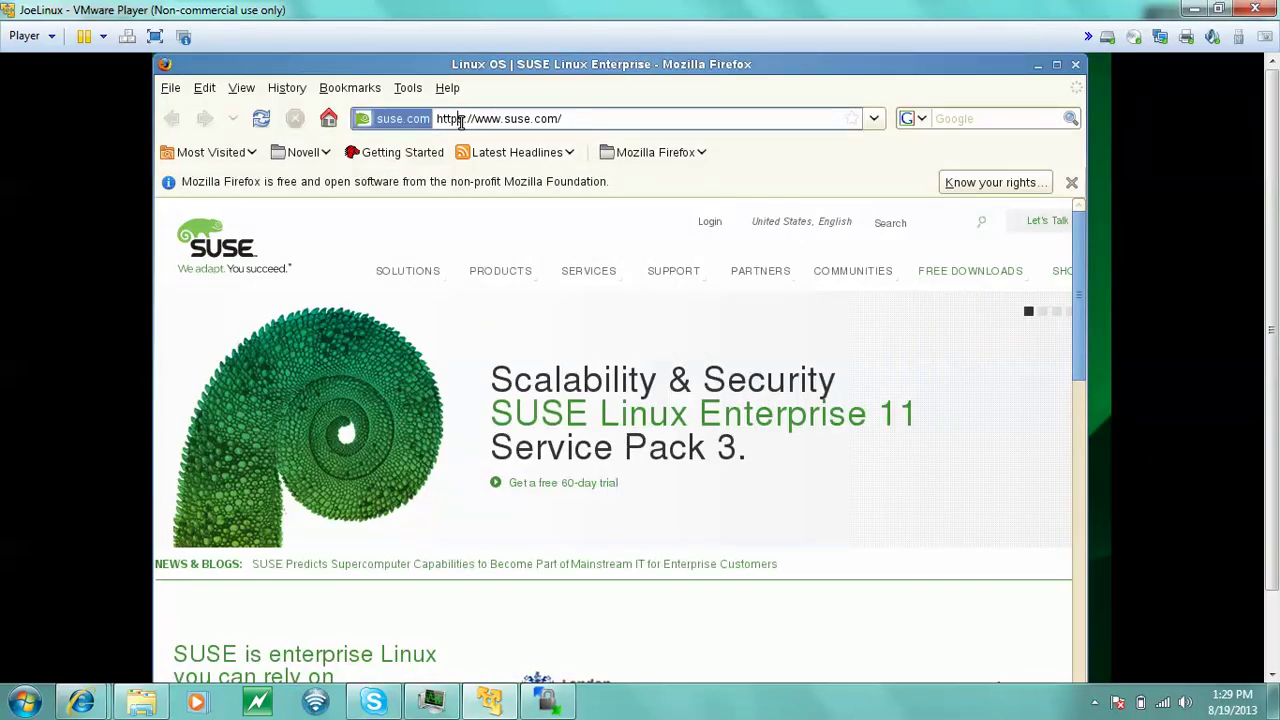
pyautogui.press('Delete')
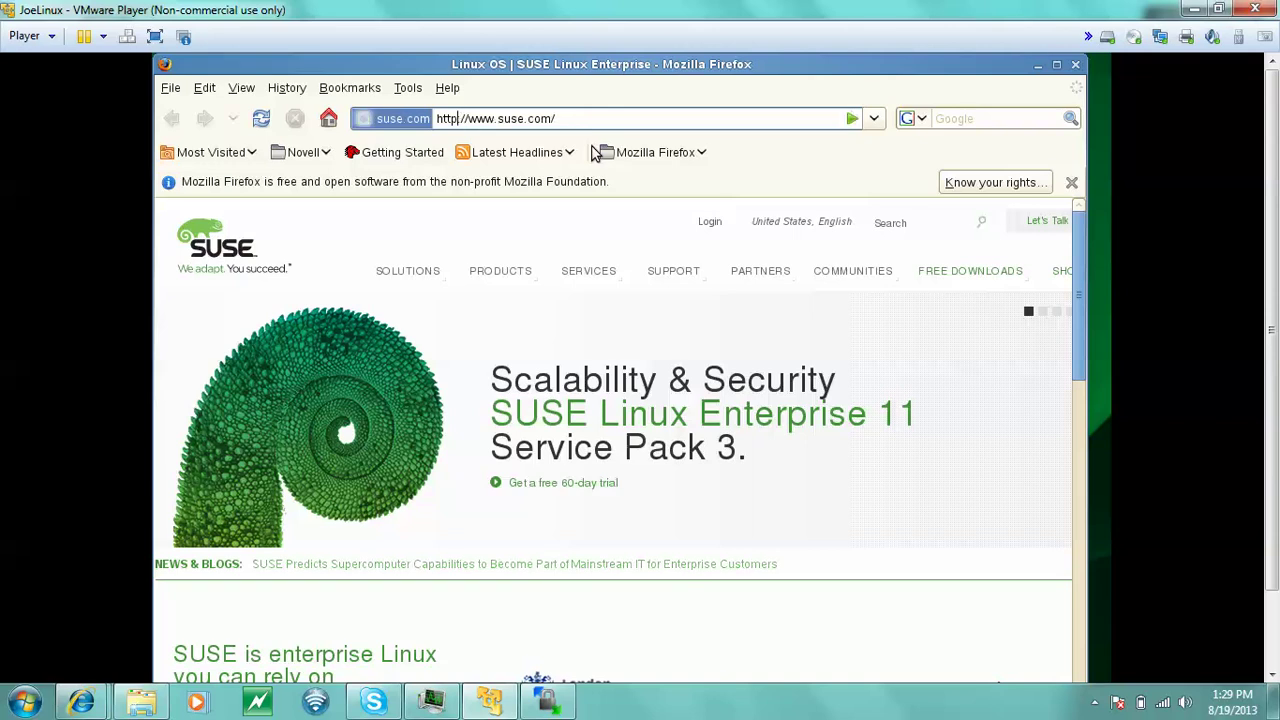
pyautogui.press('Right')
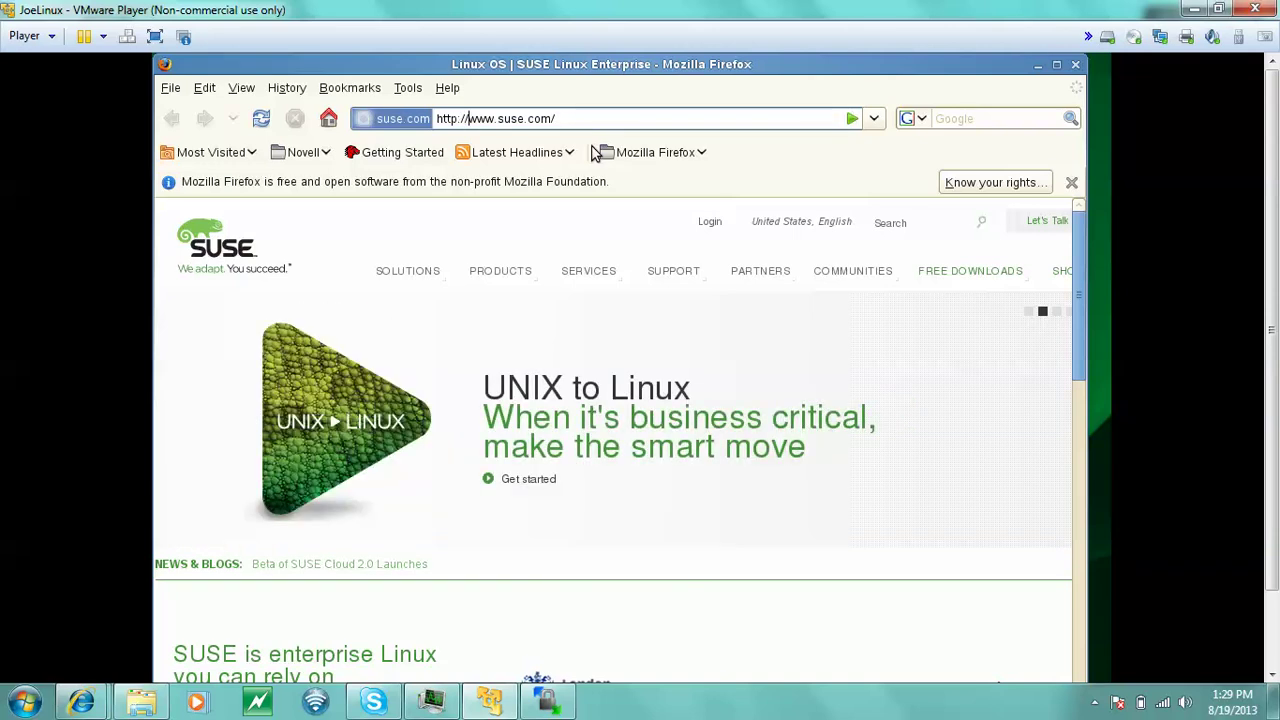
pyautogui.press('Delete')
pyautogui.press('Delete')
pyautogui.press('Delete')
pyautogui.press('Delete')
pyautogui.press('Delete')
pyautogui.press('Delete')
pyautogui.press('Delete')
pyautogui.press('Delete')
pyautogui.press('Delete')
pyautogui.press('Delete')
pyautogui.press('Delete')
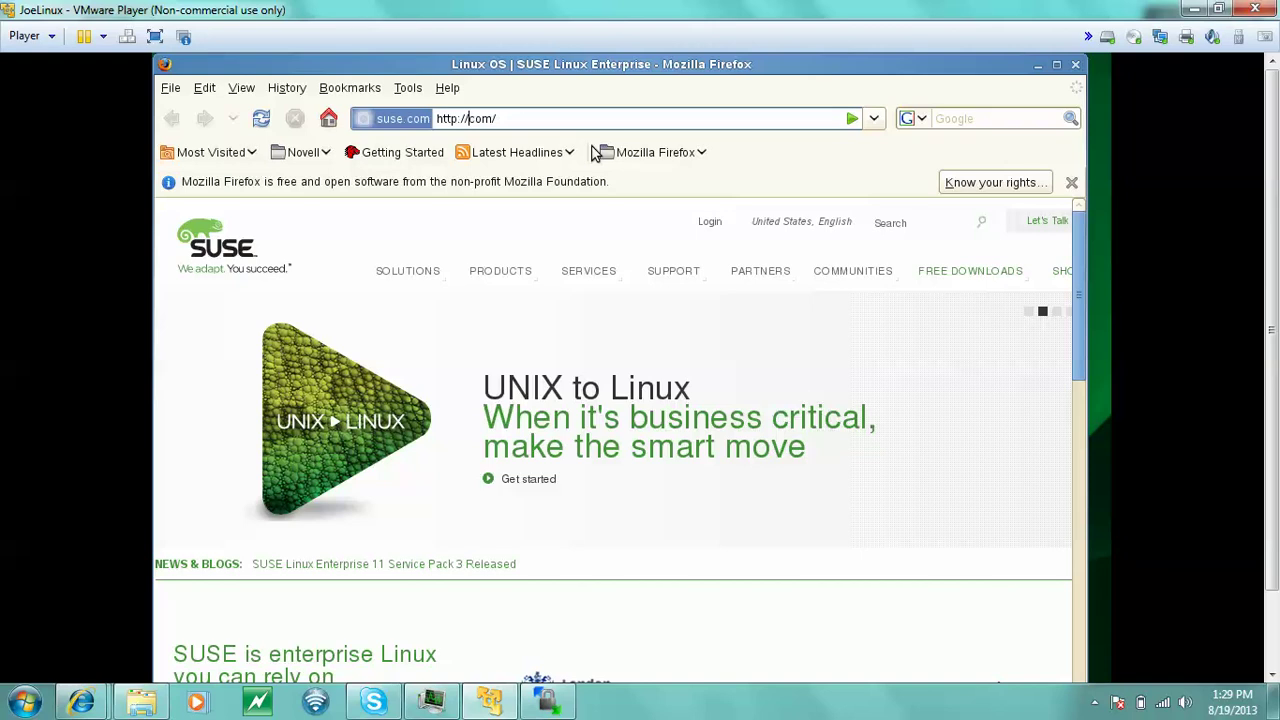
pyautogui.press('Delete')
pyautogui.press('Delete')
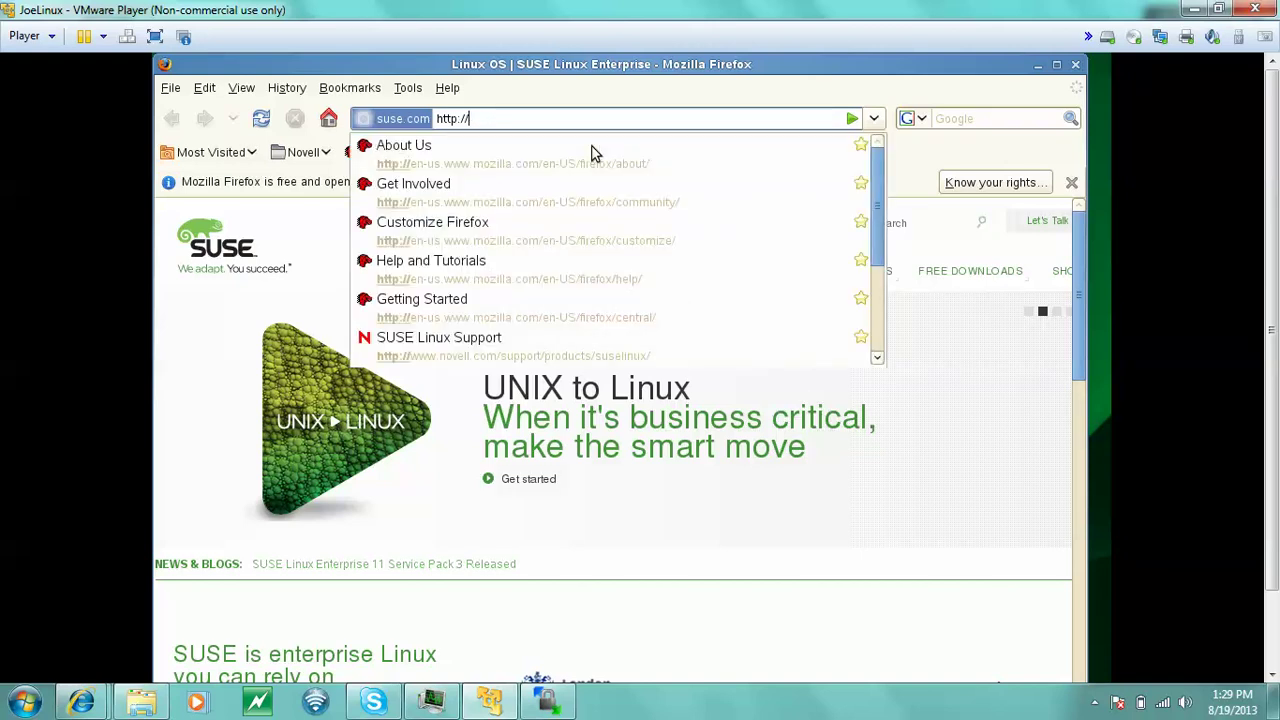
pyautogui.write('local')
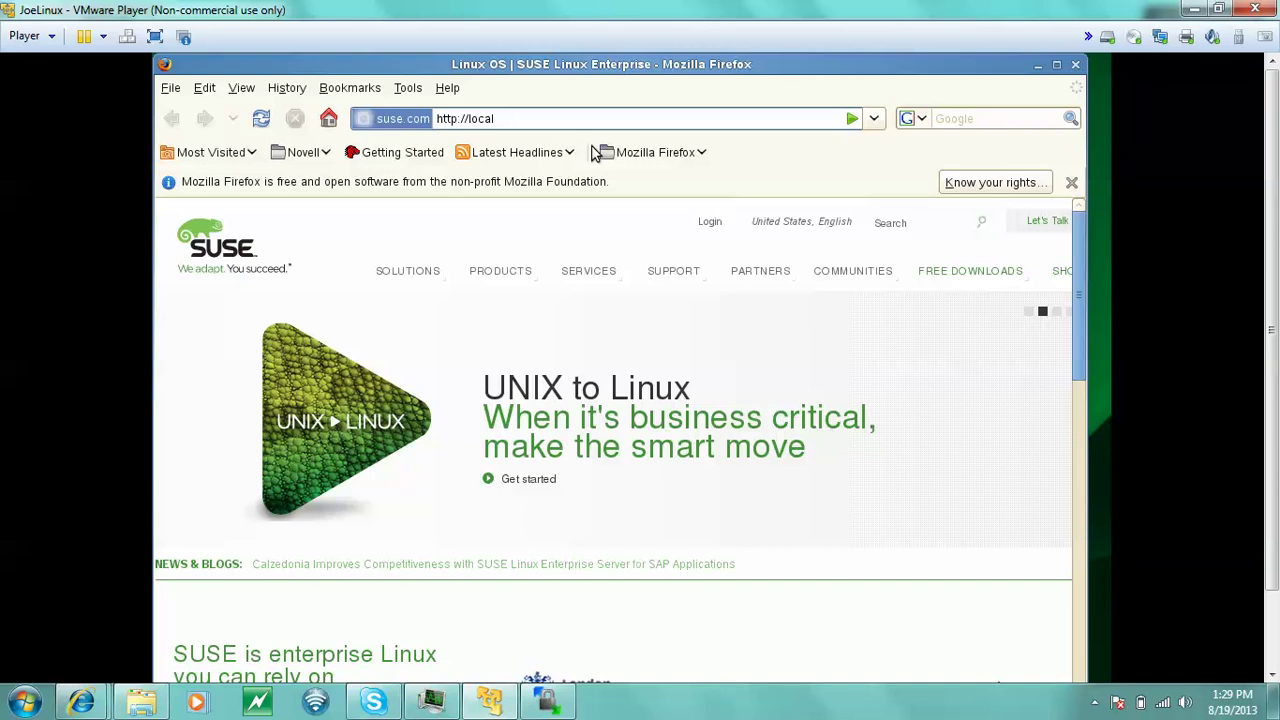
pyautogui.write('host')
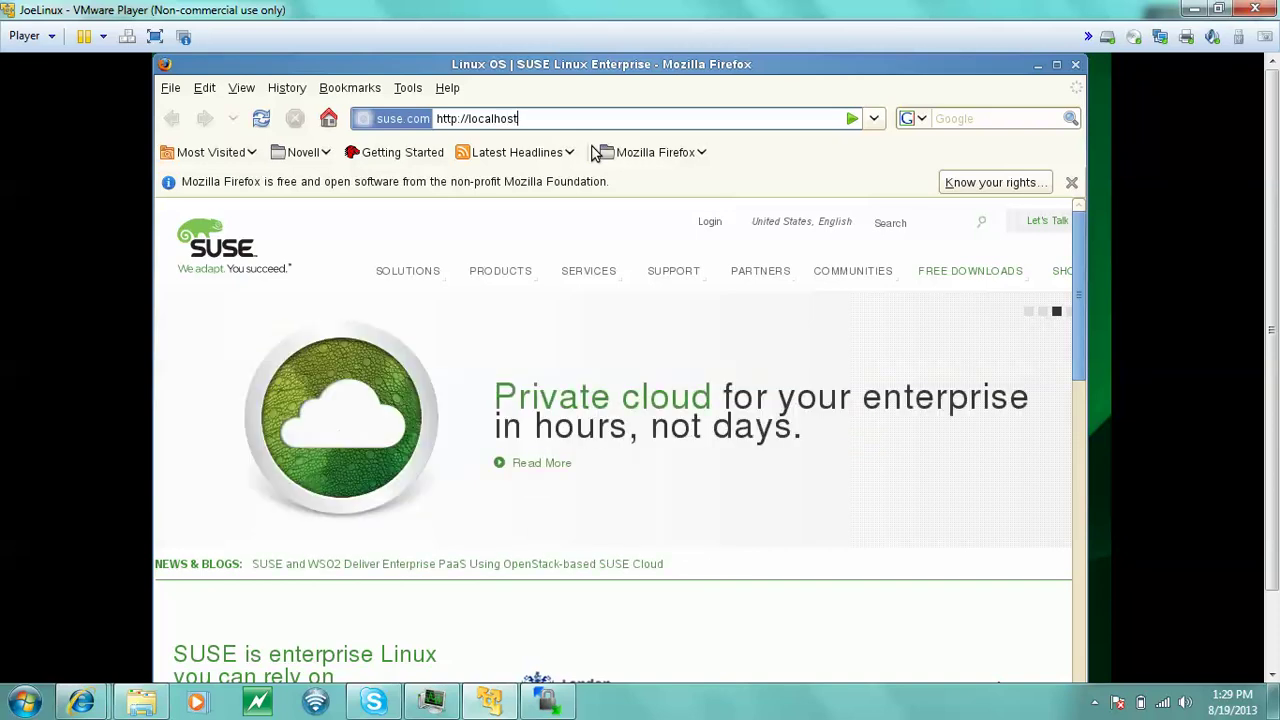
pyautogui.write(':9080/')
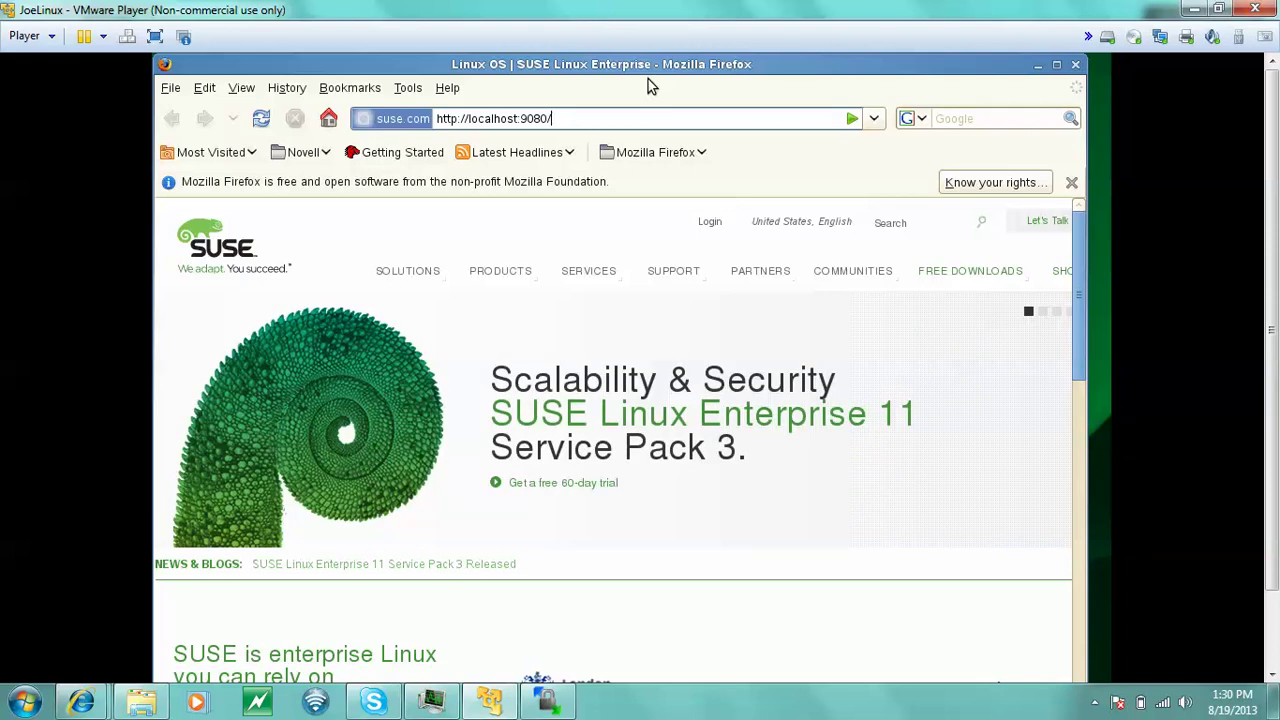
pyautogui.write('enroll')
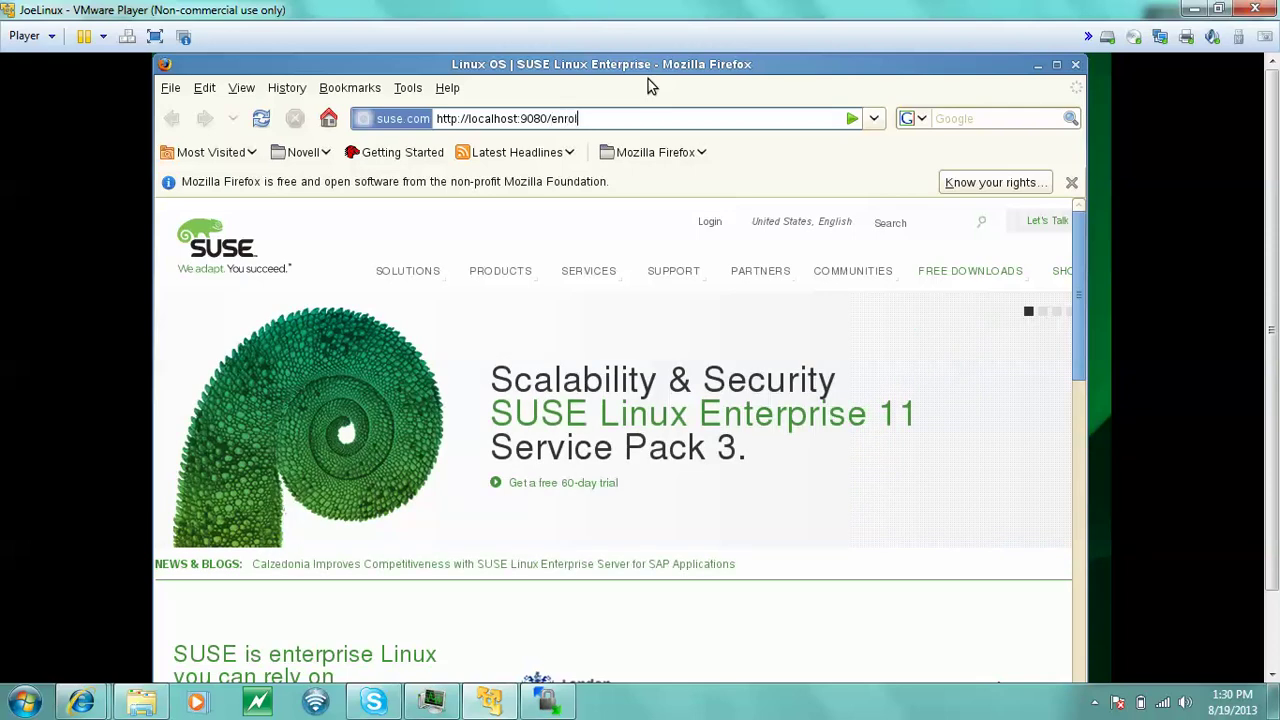
pyautogui.press('BackSpace')
pyautogui.write('e')
pyautogui.press('Return')
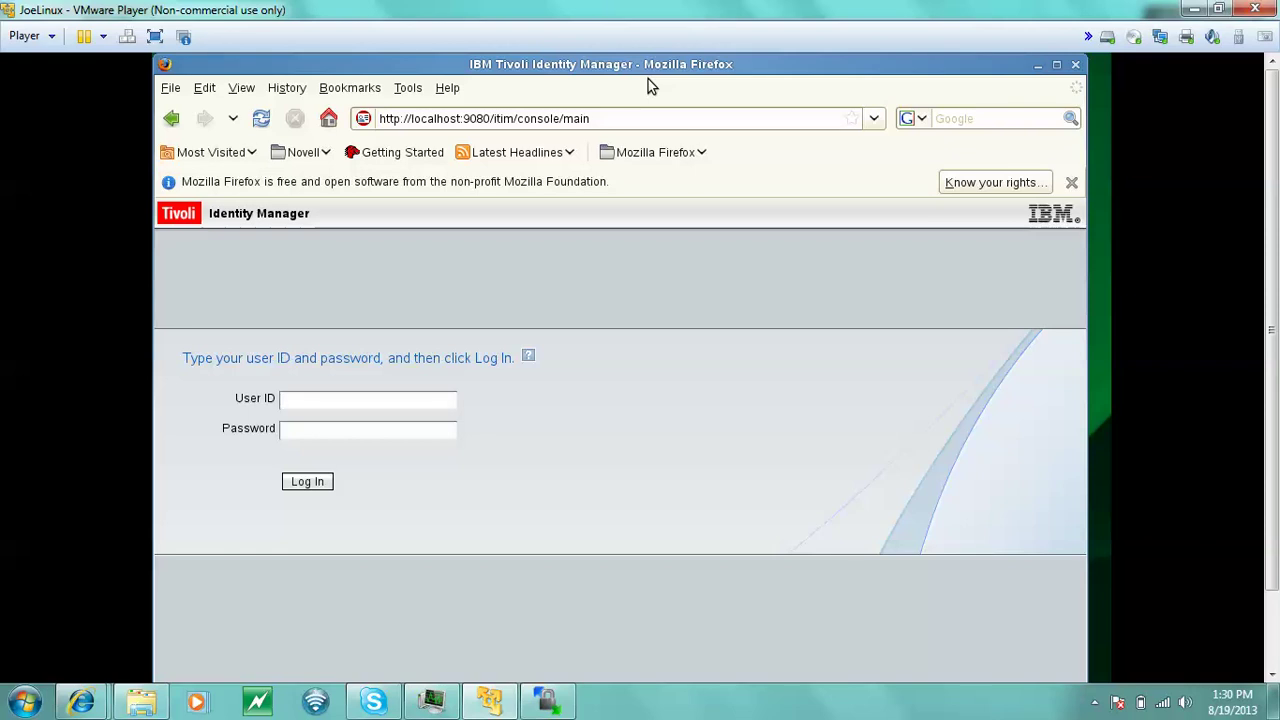
# - Log in to Identity Manager with the administrator user ID and password
pyautogui.write('itim manager')
pyautogui.press('Tab')
pyautogui.write('secret')
pyautogui.press('BackSpace')
pyautogui.press('BackSpace')
pyautogui.press('BackSpace')
pyautogui.press('BackSpace')
pyautogui.press('BackSpace')
pyautogui.press('BackSpace')
pyautogui.write('secret')
pyautogui.press('Return')
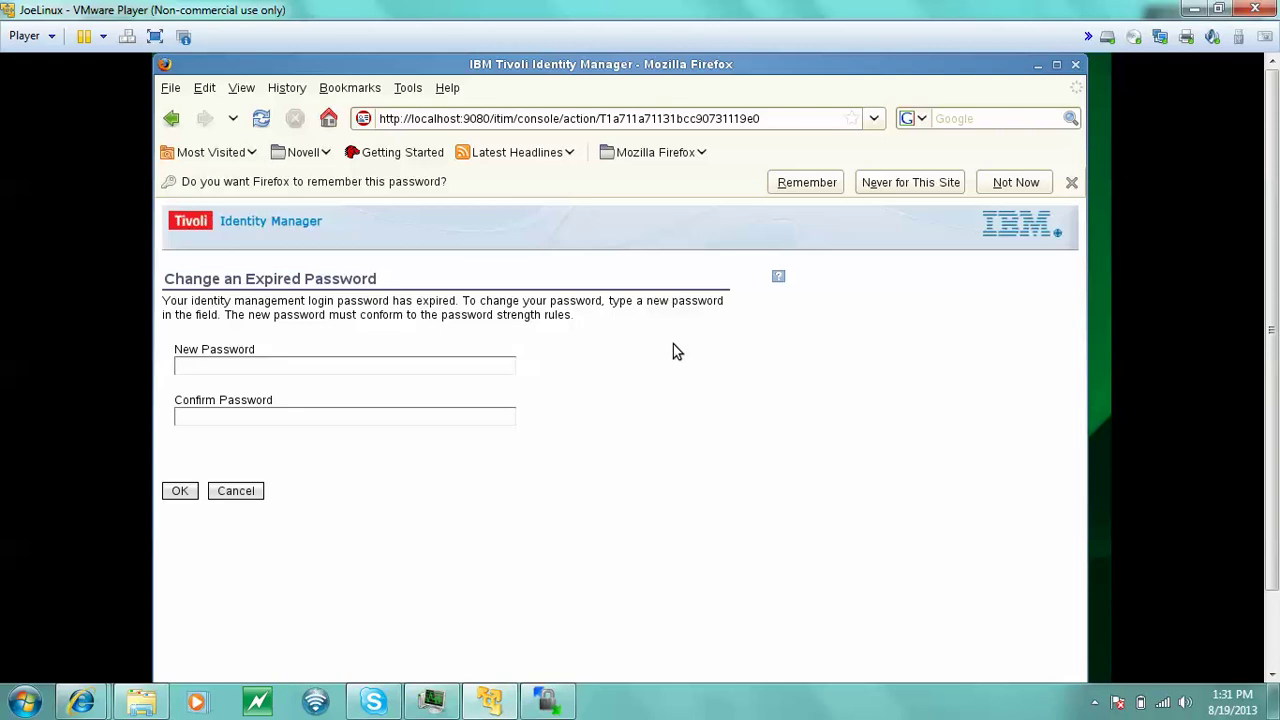
# - Enter and submit a new password for the expired ITIM Manager login
pyautogui.write('****************')
pyautogui.press('Return')
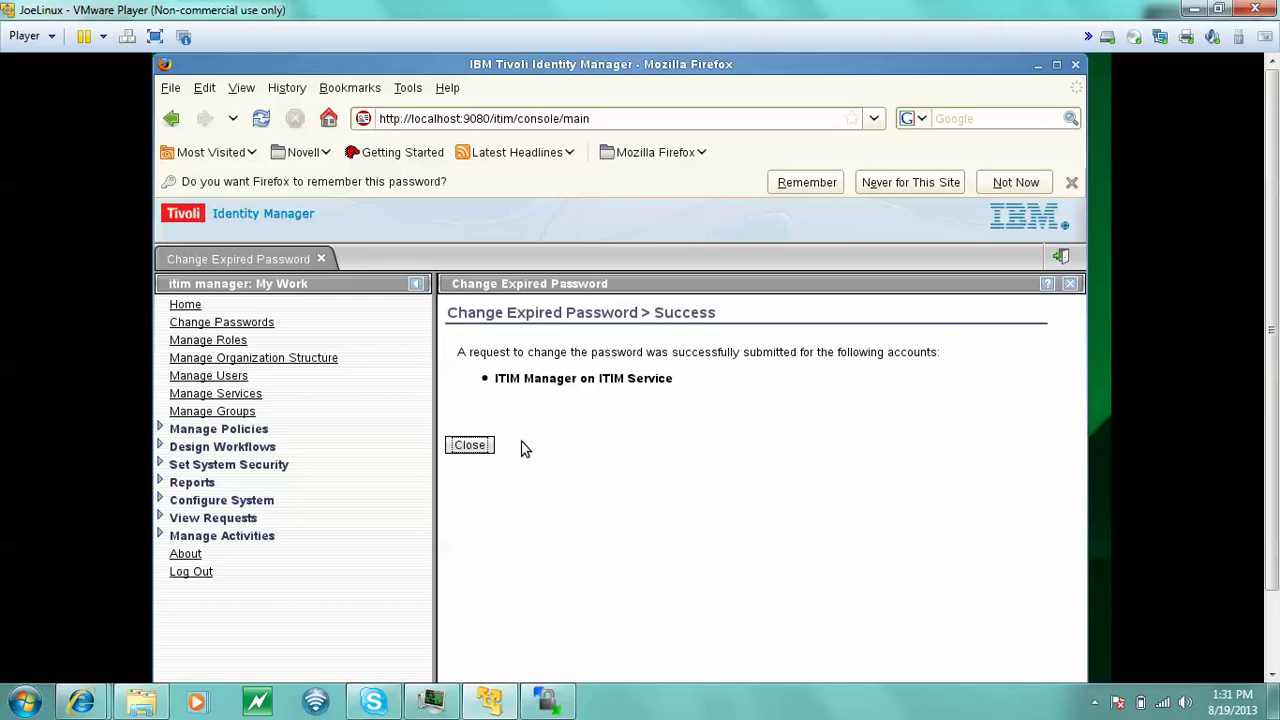
# - Close the password-change success panel to reach the ITIM Home page
pyautogui.click(463, 447)
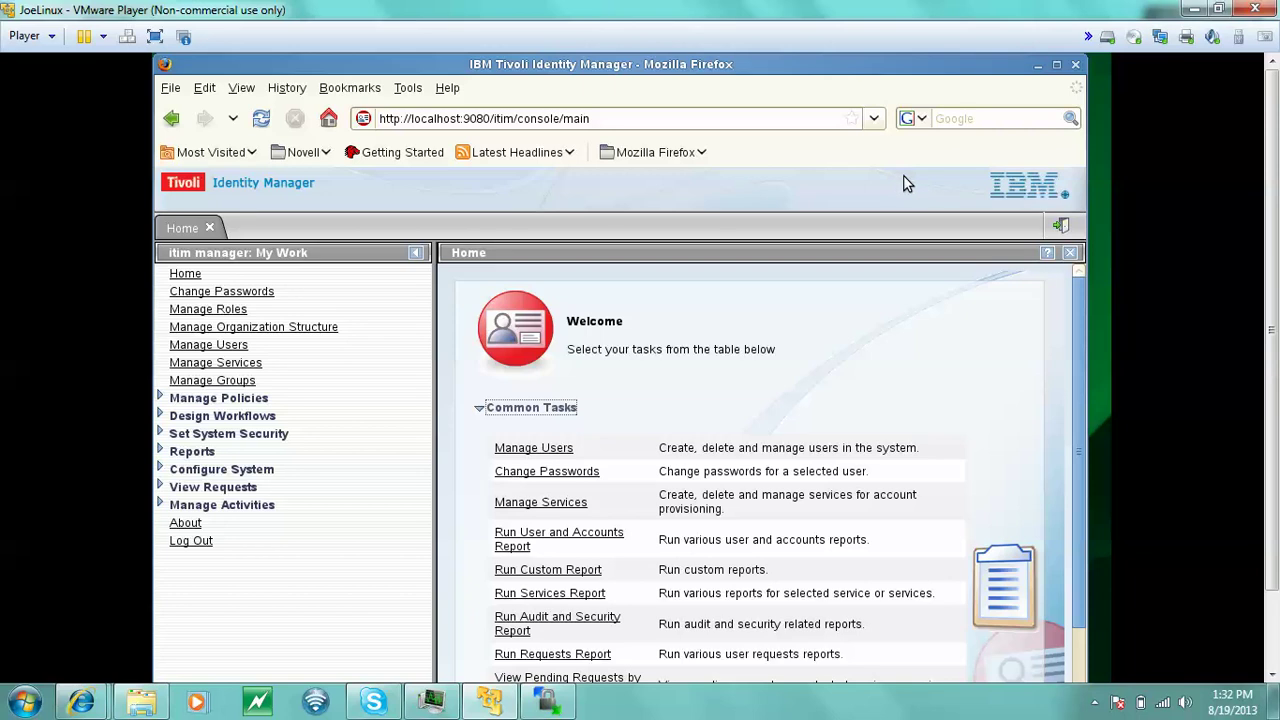
# - Log out of the ITIM console and close the Firefox window
pyautogui.click(194, 541)
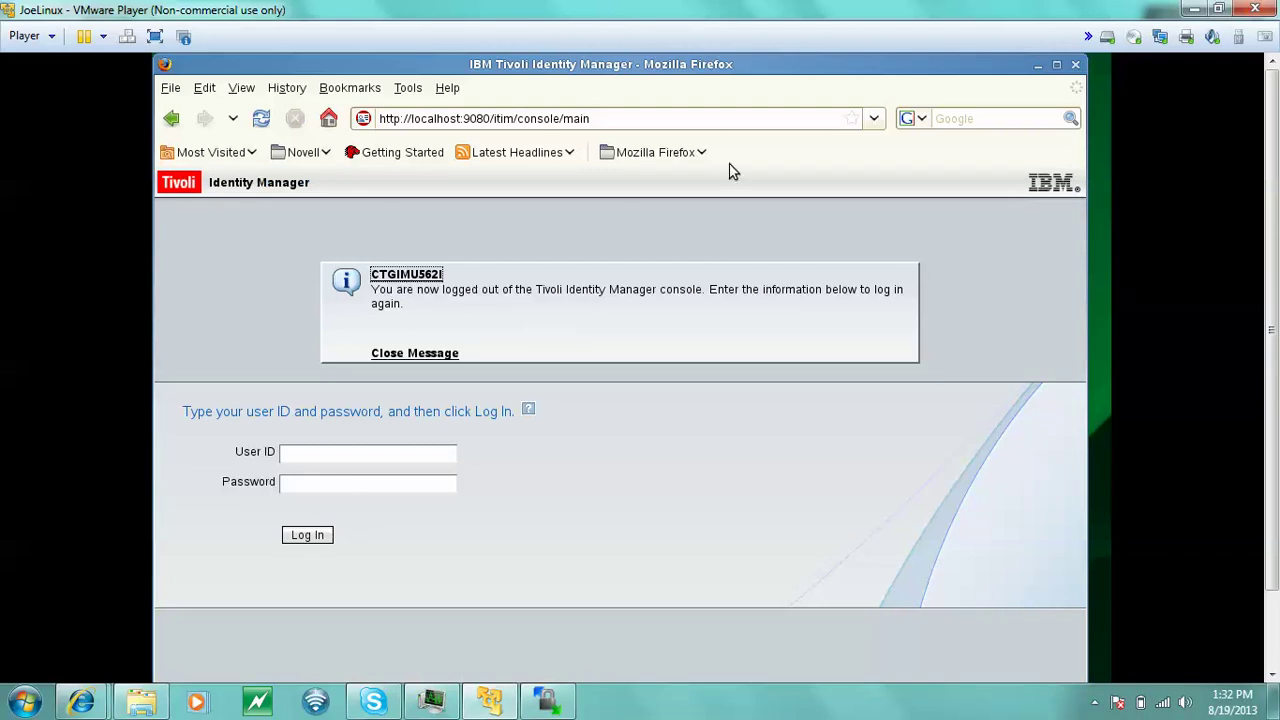
pyautogui.click(1076, 65)
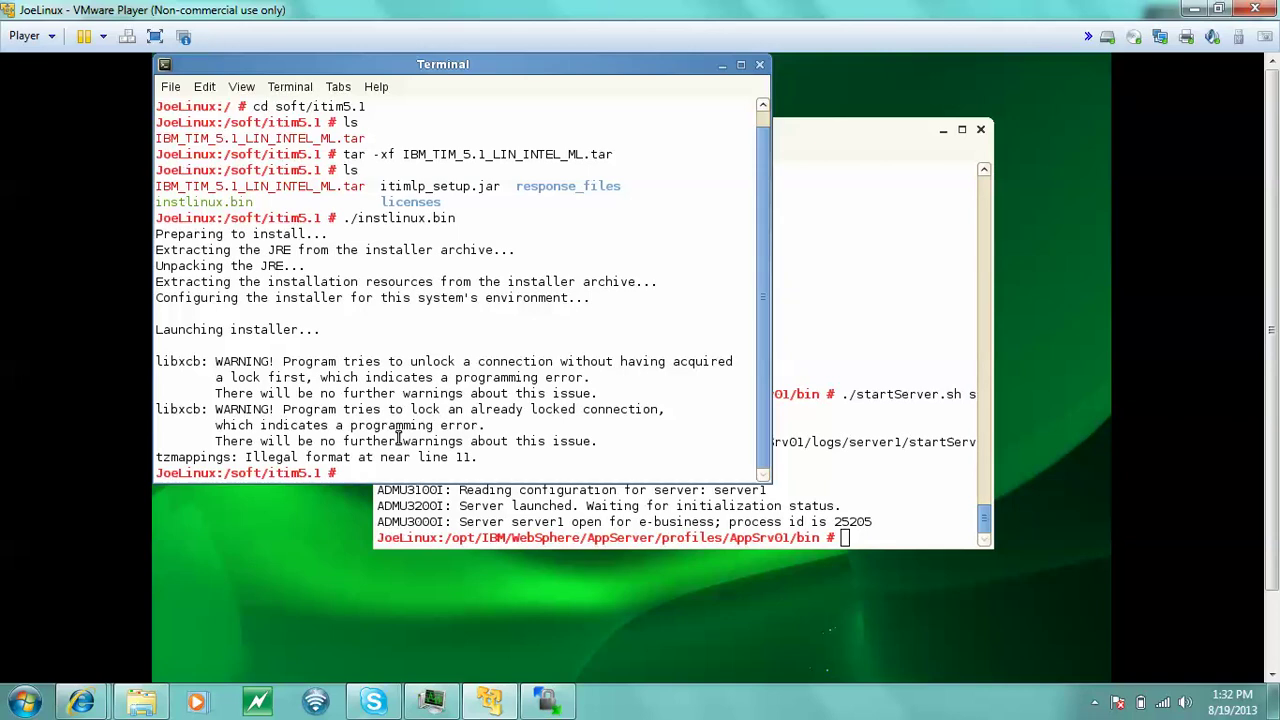
# - Go up to /soft and list its contents
pyautogui.write('cd ../')
pyautogui.press('BackSpace')
pyautogui.press('Return')
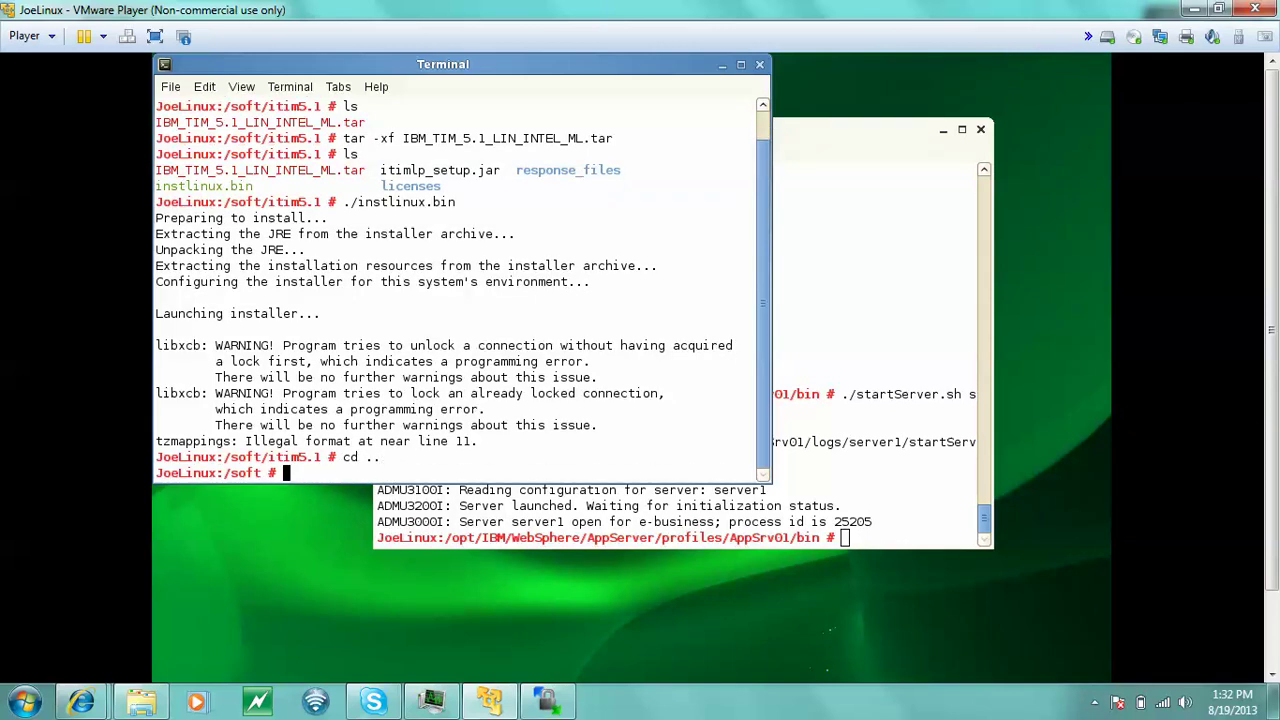
pyautogui.write('ls')
pyautogui.press('Return')
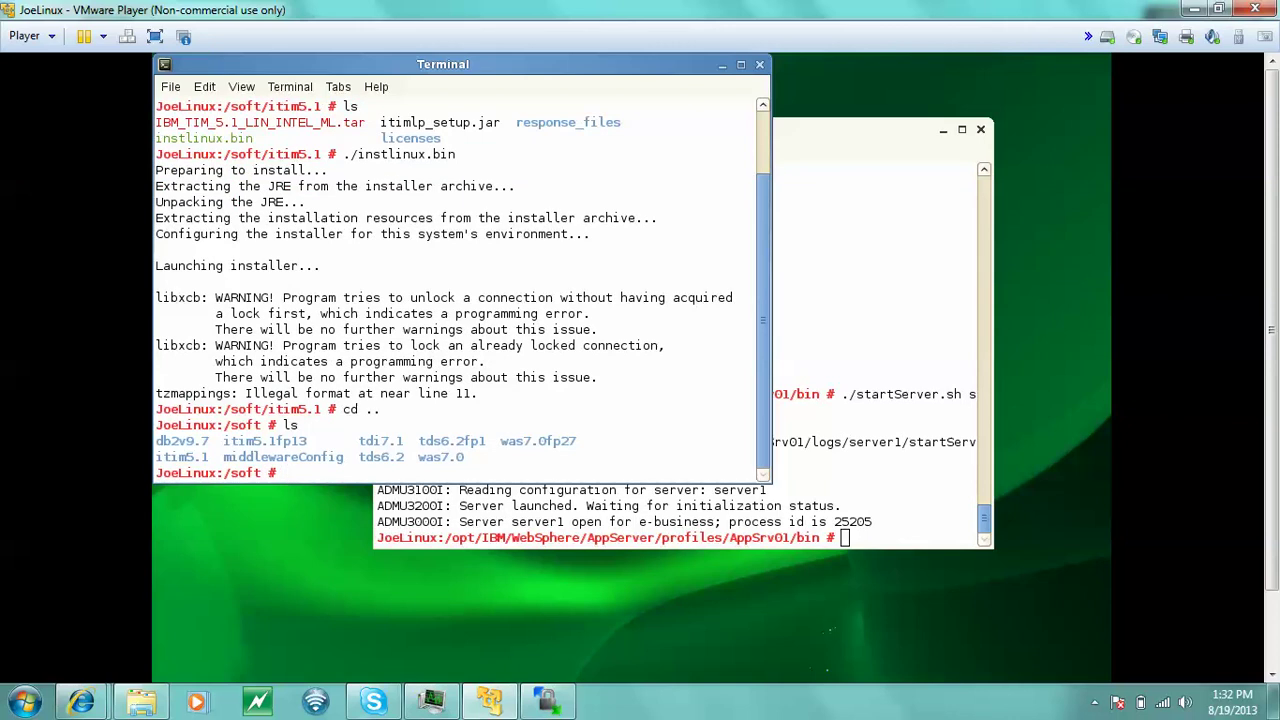
# - Enter itim5.1fp13 and list the fix pack README and zip files
pyautogui.write('cd itim5.1fp13/')
pyautogui.press('Return')
pyautogui.write('ls')
pyautogui.press('Return')
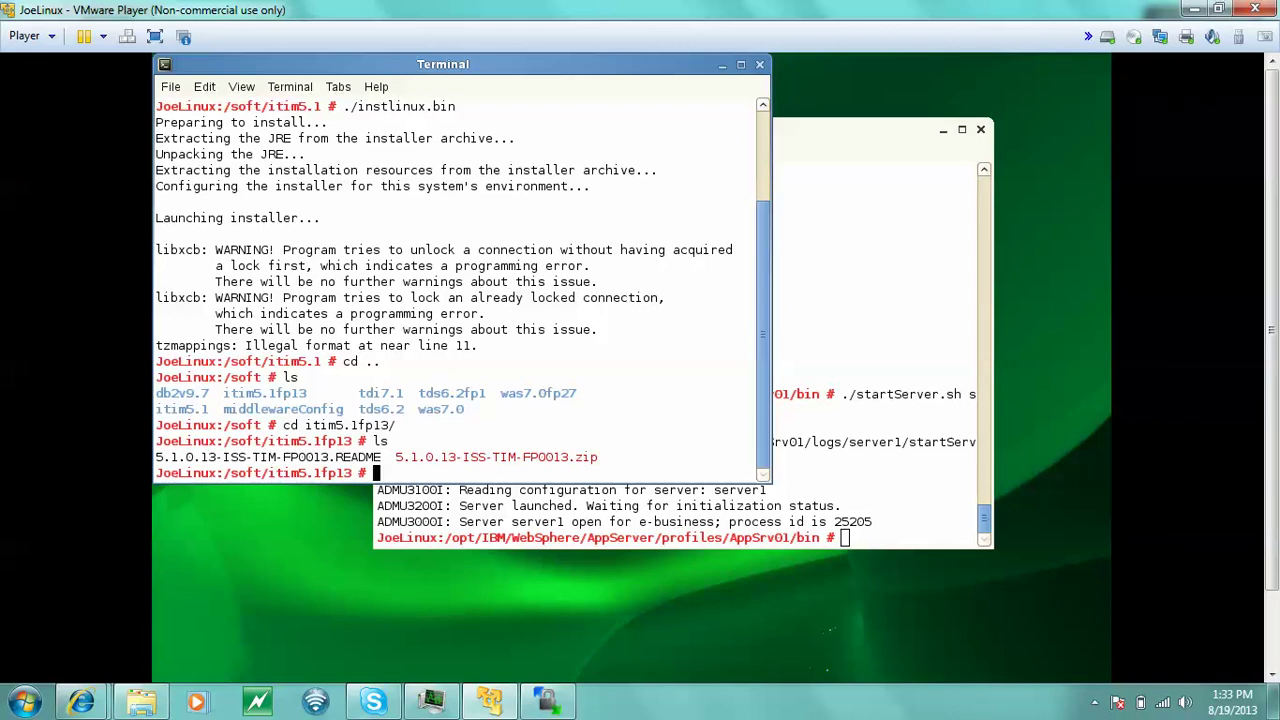
pyautogui.write('view 5')
# - Read the 5.1.0.13-ISS-TIM-FP0013 README in view, then bring the WebSphere terminal forward
pyautogui.press('Tab')
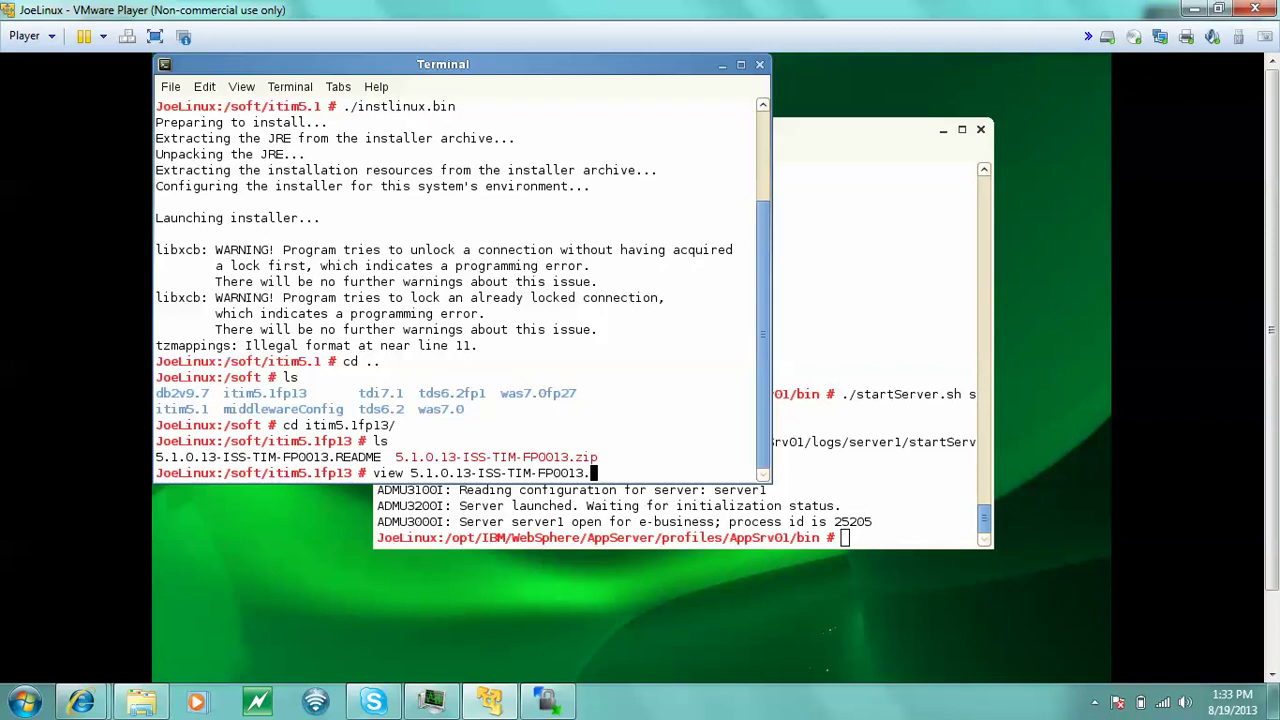
pyautogui.write('r')
pyautogui.press('Tab')
pyautogui.press('Return')
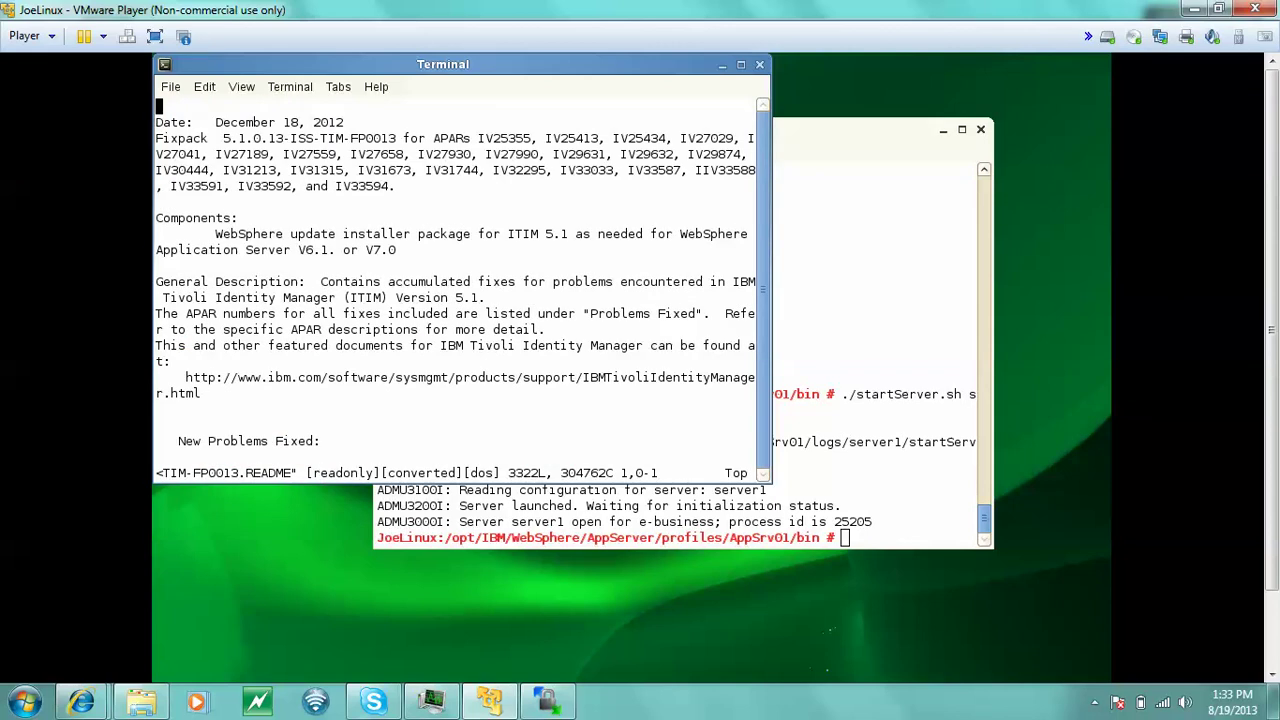
pyautogui.press('Down')
pyautogui.press('Down')
pyautogui.press('Down')
pyautogui.press('Down')
pyautogui.press('Down')
pyautogui.press('Down')
pyautogui.press('Down')
pyautogui.press('Down')
pyautogui.press('Down')
pyautogui.press('Down')
pyautogui.press('Down')
pyautogui.press('Down')
pyautogui.press('Down')
pyautogui.press('Down')
pyautogui.press('Down')
pyautogui.press('Down')
pyautogui.press('Down')
pyautogui.press('Down')
pyautogui.press('Down')
pyautogui.press('Down')
pyautogui.press('Down')
pyautogui.press('Down')
pyautogui.press('Down')
pyautogui.press('Down')
pyautogui.press('Down')
pyautogui.press('Down')
pyautogui.press('Down')
pyautogui.press('Down')
pyautogui.press('Down')
pyautogui.press('Down')
pyautogui.press('Down')
pyautogui.press('Down')
pyautogui.press('Down')
pyautogui.press('Down')
pyautogui.press('Down')
pyautogui.press('Down')
pyautogui.press('Down')
pyautogui.press('Down')
pyautogui.press('Down')
pyautogui.press('Down')
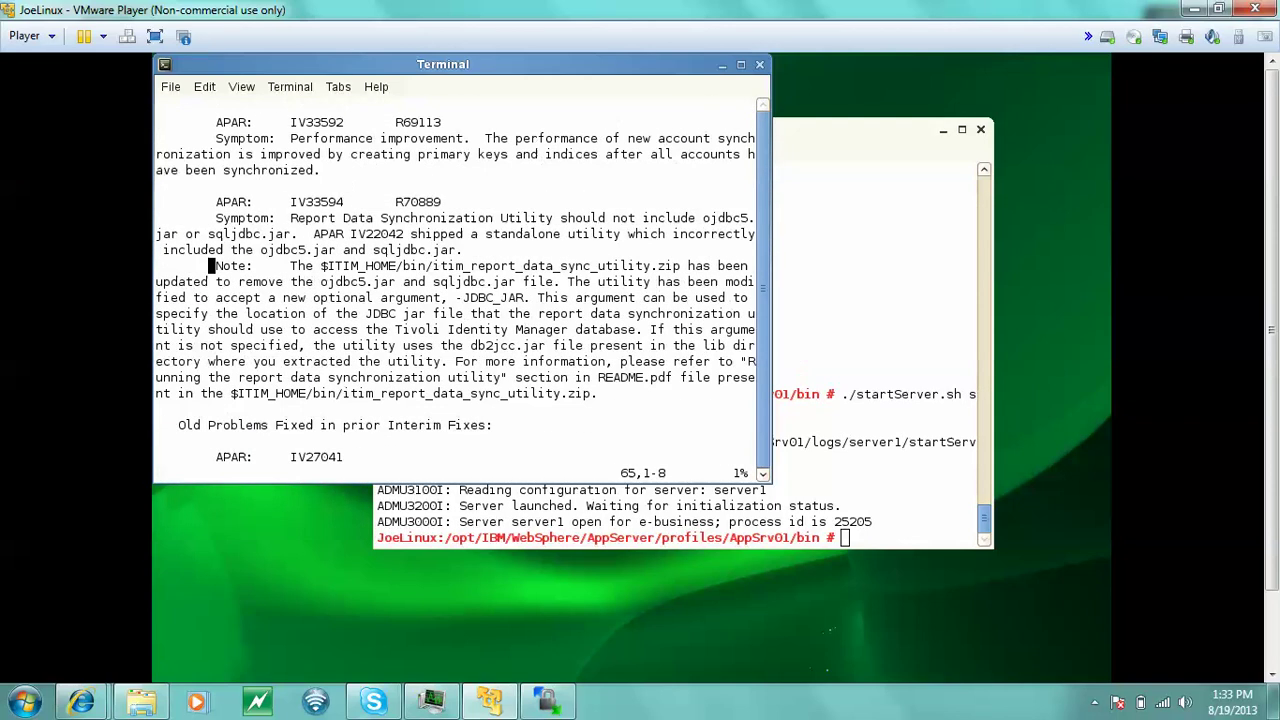
pyautogui.press('Down')
pyautogui.press('Down')
pyautogui.press('Down')
pyautogui.press('Down')
pyautogui.press('Down')
pyautogui.press('Down')
pyautogui.press('Down')
pyautogui.press('Down')
pyautogui.press('Down')
pyautogui.press('Down')
pyautogui.press('Down')
pyautogui.press('Down')
pyautogui.press('Down')
pyautogui.press('Down')
pyautogui.press('Down')
pyautogui.press('Down')
pyautogui.press('Down')
pyautogui.press('Down')
pyautogui.press('Down')
pyautogui.press('Down')
pyautogui.press('Down')
pyautogui.press('Down')
pyautogui.press('Down')
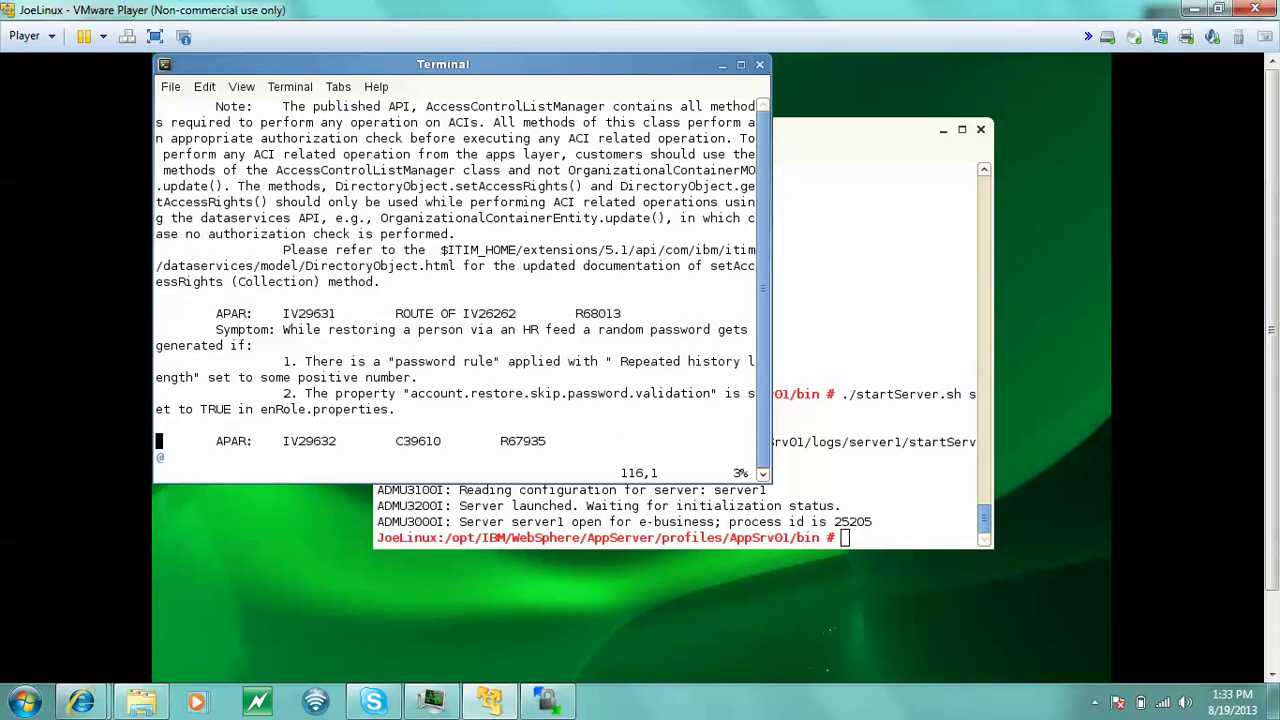
pyautogui.click(869, 294)
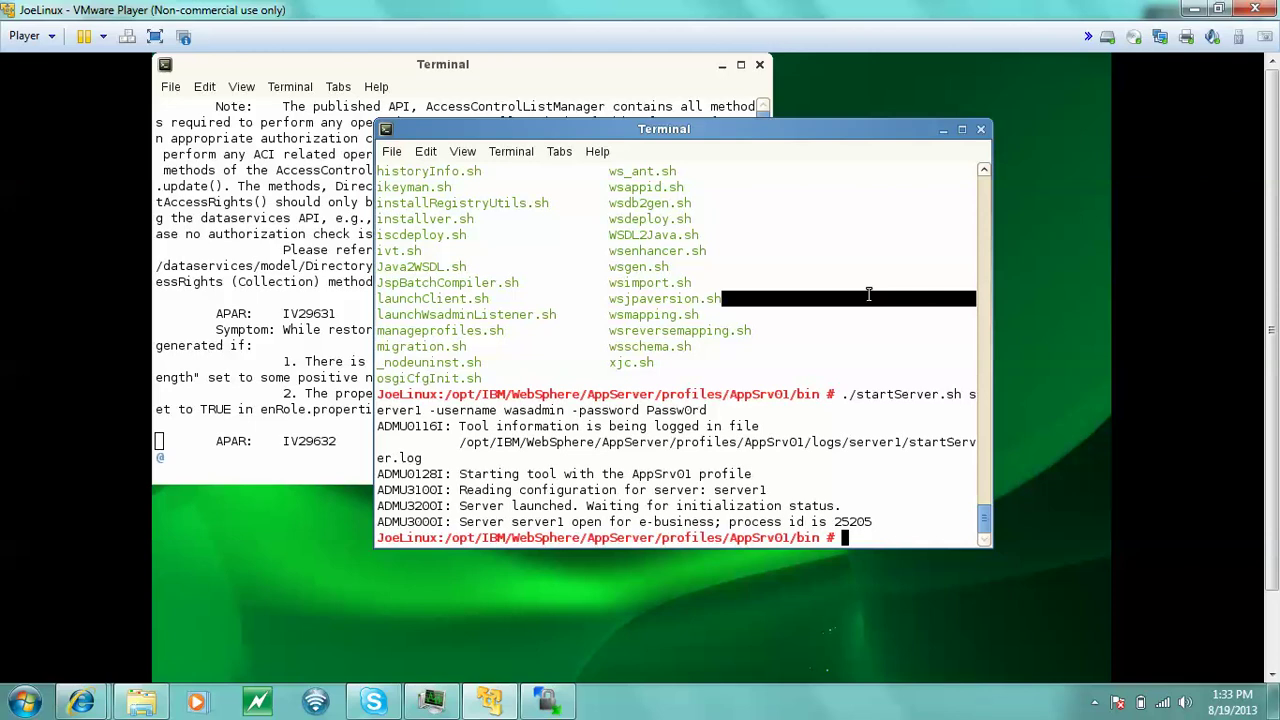
# - Change into /soft/itim5.1fp13/ and list its README and zip files
pyautogui.write('cd /soft/itim5.1fp13/')
pyautogui.press('Return')
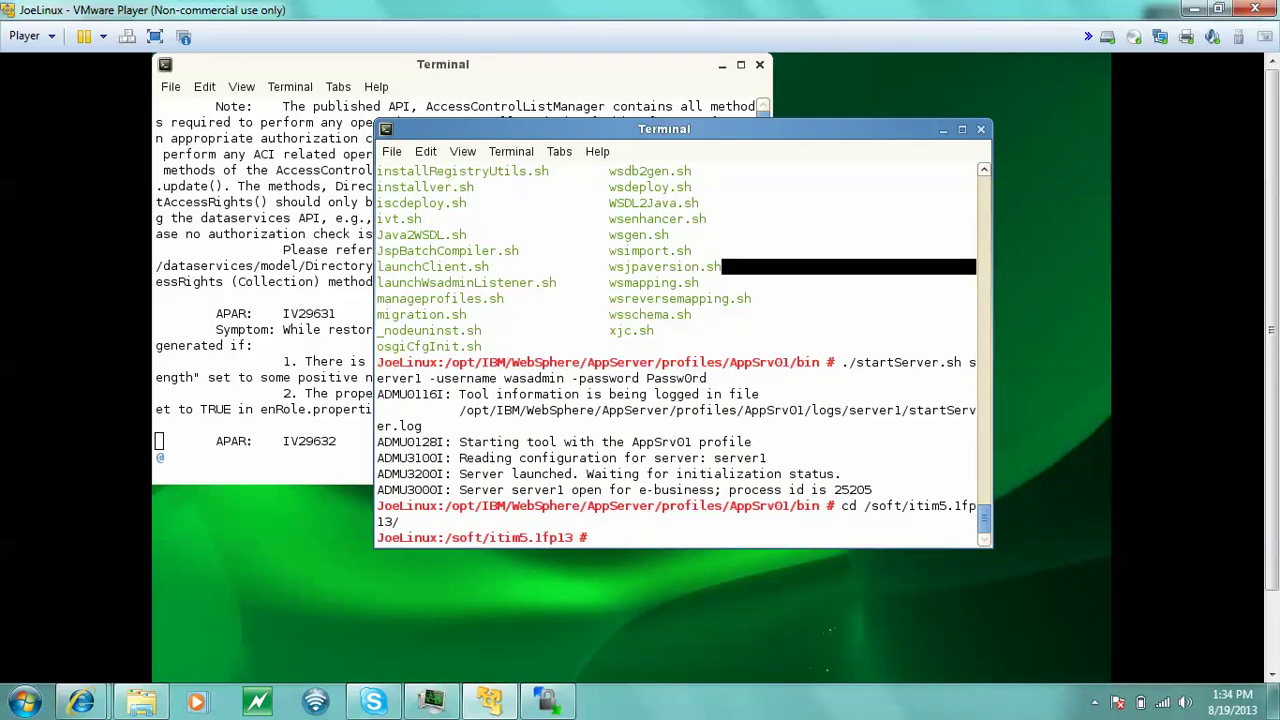
pyautogui.write('ls')
pyautogui.press('Return')
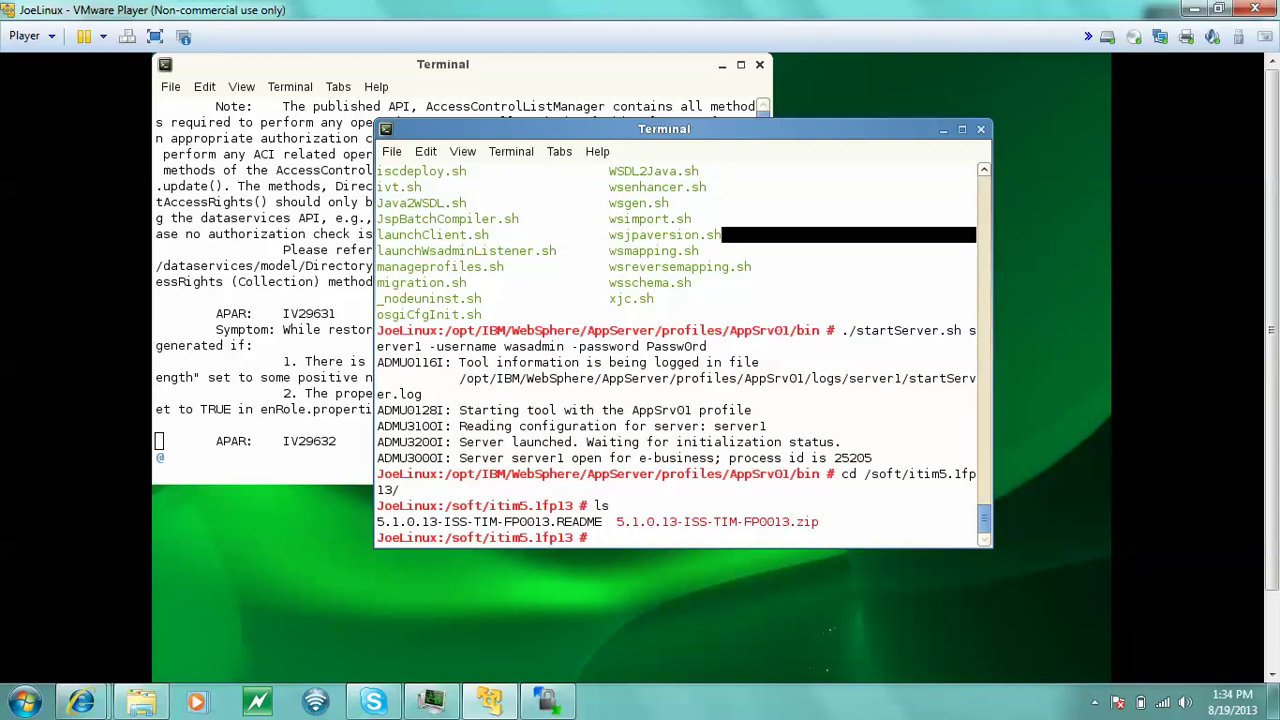
# - Enter the command unzip 5.1.0.13-ISS-TIM-FP0013.zip at the prompt without running it
pyautogui.write('cd')
pyautogui.press('BackSpace')
pyautogui.press('BackSpace')
pyautogui.write('unzip')
pyautogui.press('Tab')
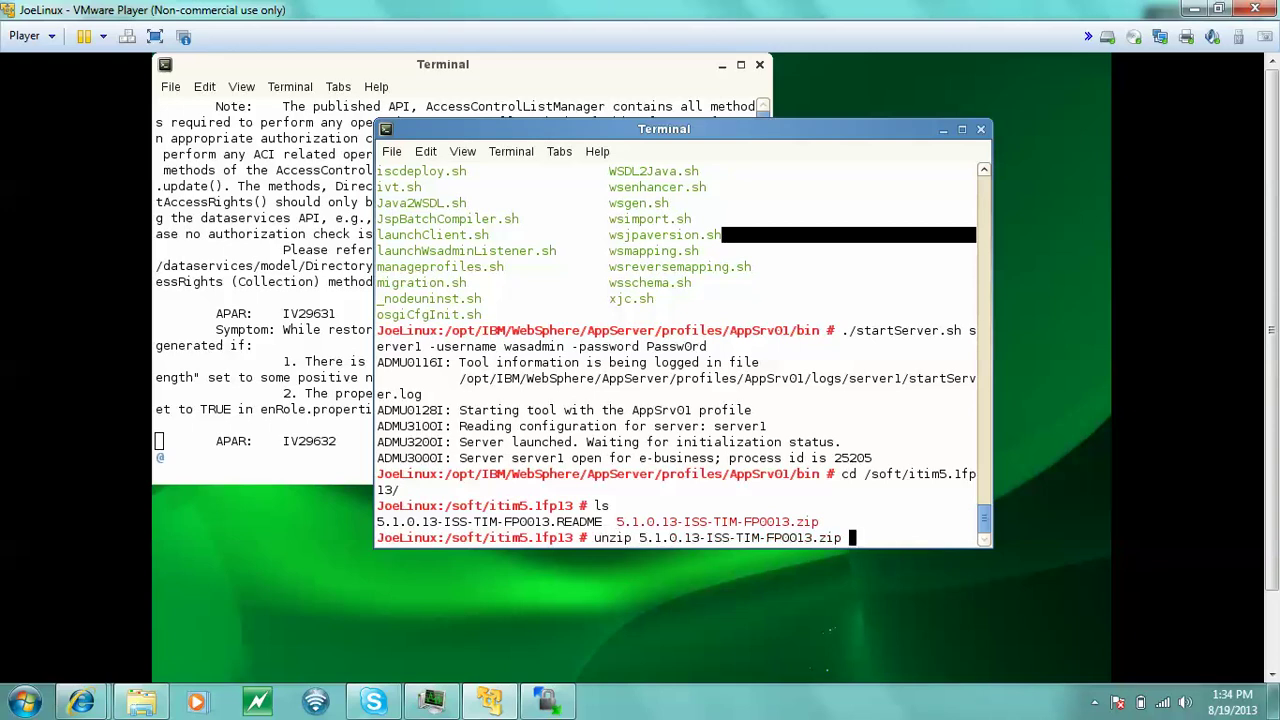
# - Run the unzip of 5.1.0.13-ISS-TIM-FP0013.zip, answering n to keep the existing README
pyautogui.press('Return')
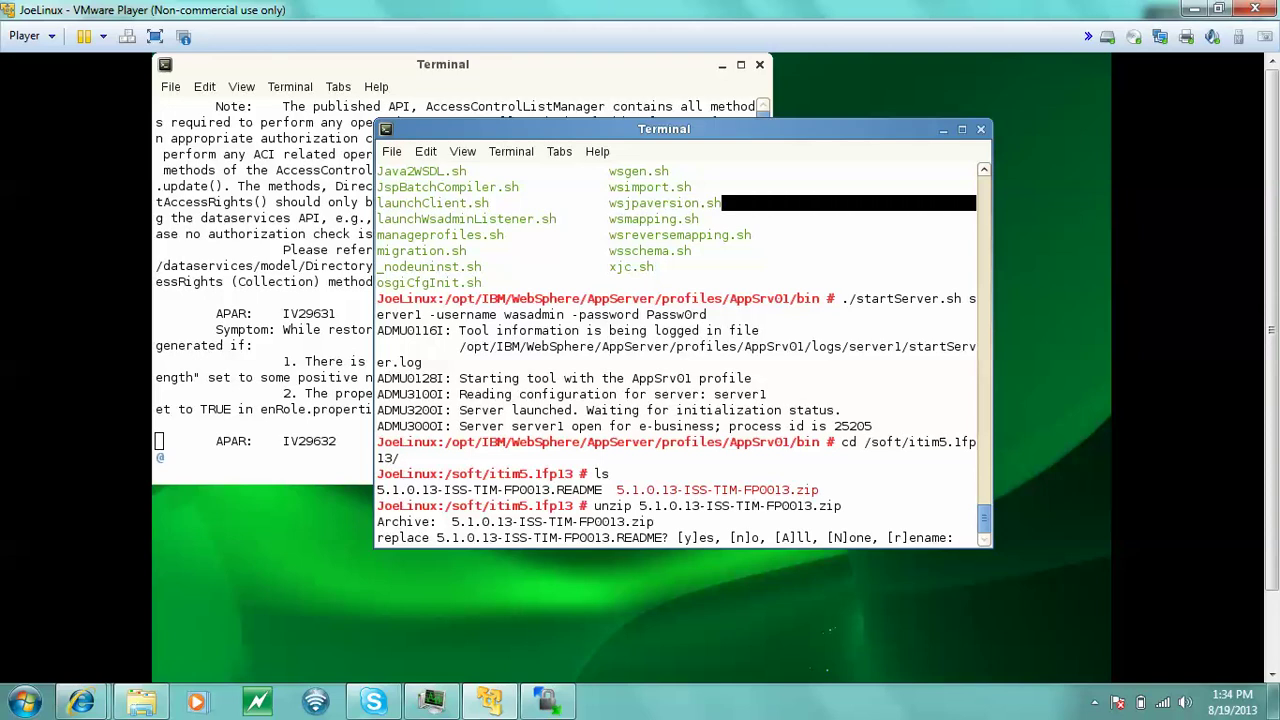
pyautogui.write('n')
pyautogui.press('Return')
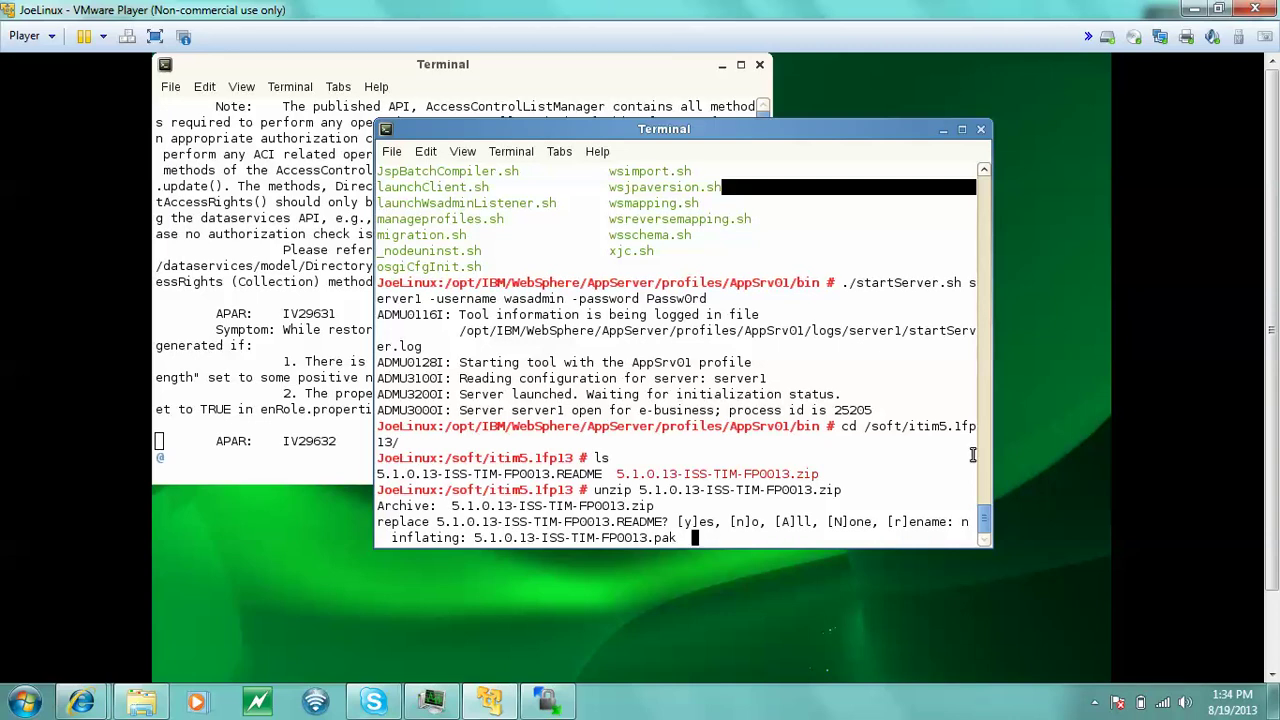
# - Check the hidden system tray icons while the .pak extraction finishes
pyautogui.click(1095, 704)
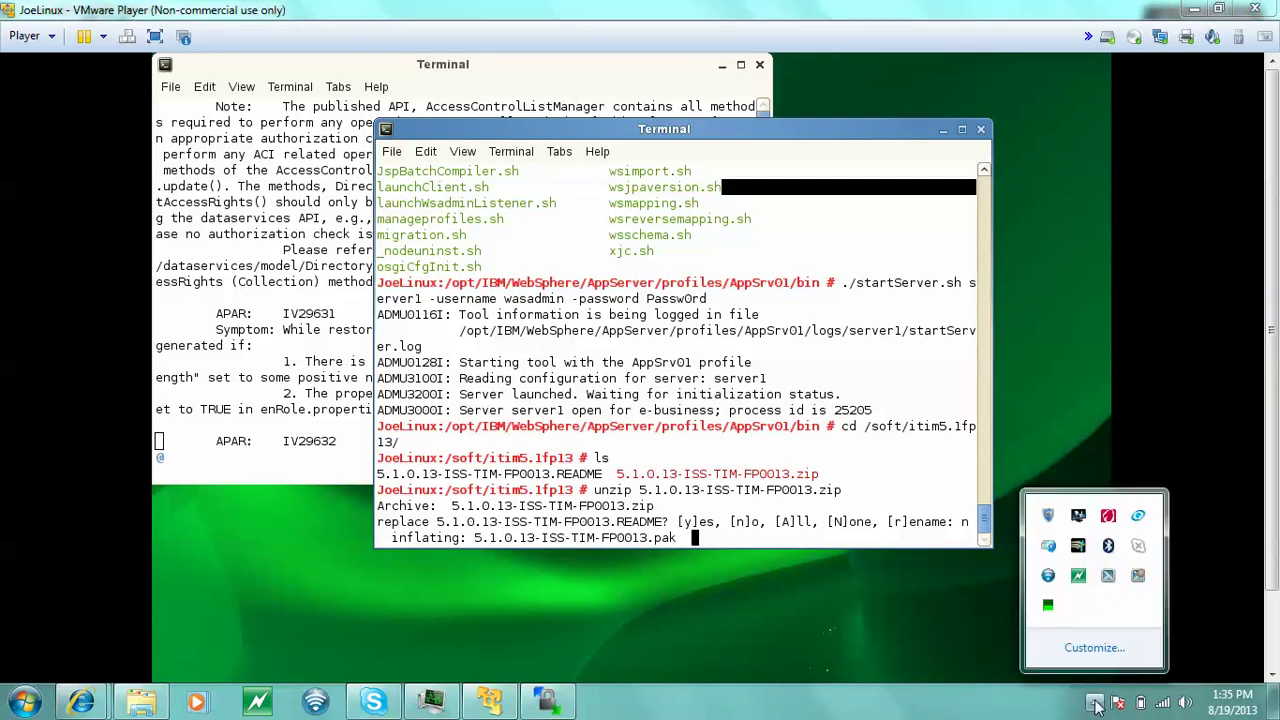
pyautogui.click(1095, 704)
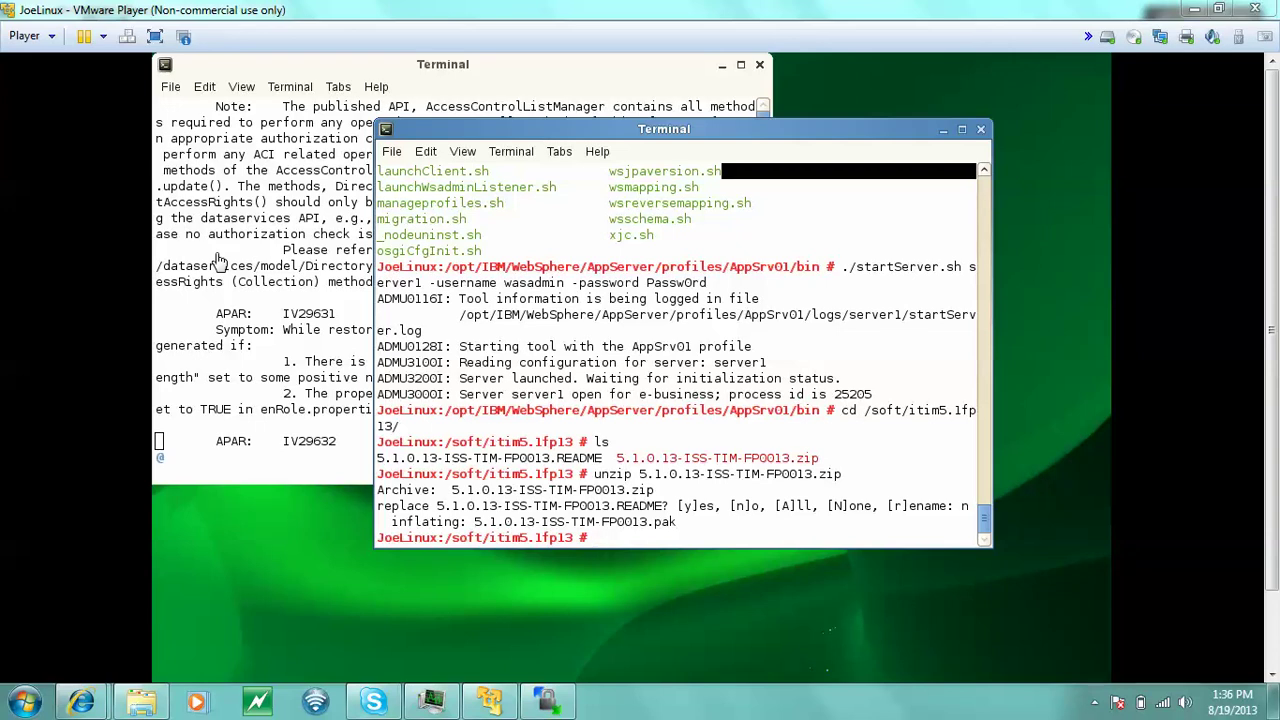
pyautogui.click(1094, 702)
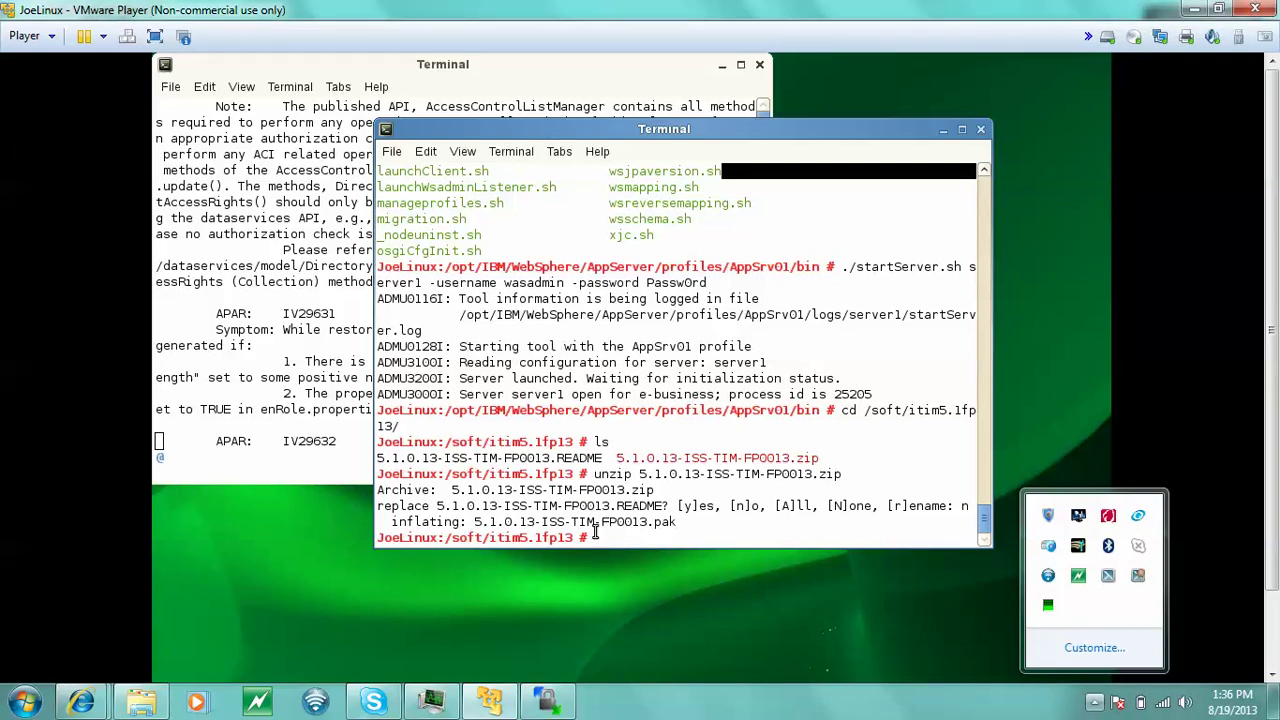
pyautogui.click(1064, 700)
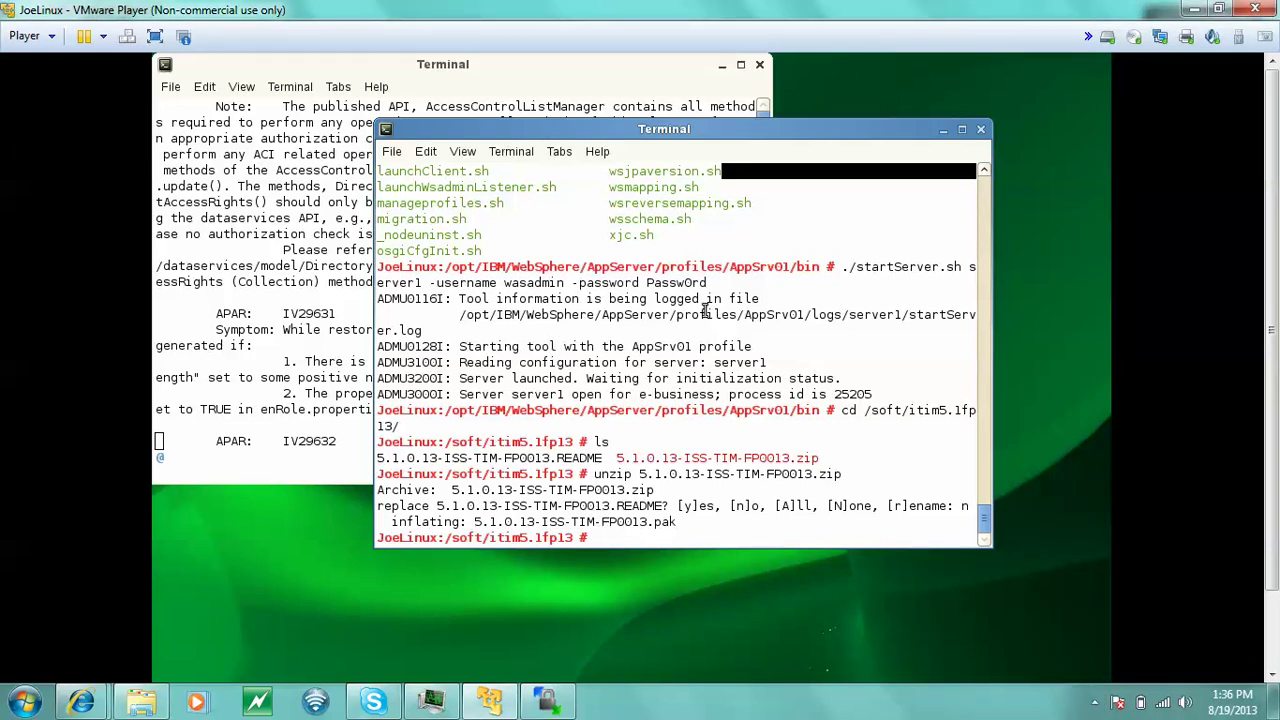
# - List the extracted files and move 5.1.0.13-ISS-TIM-FP0013.pak into /opt/IBM/WebSphere/UpdateInstaller/maintenance/
pyautogui.write('ls')
pyautogui.press('Return')
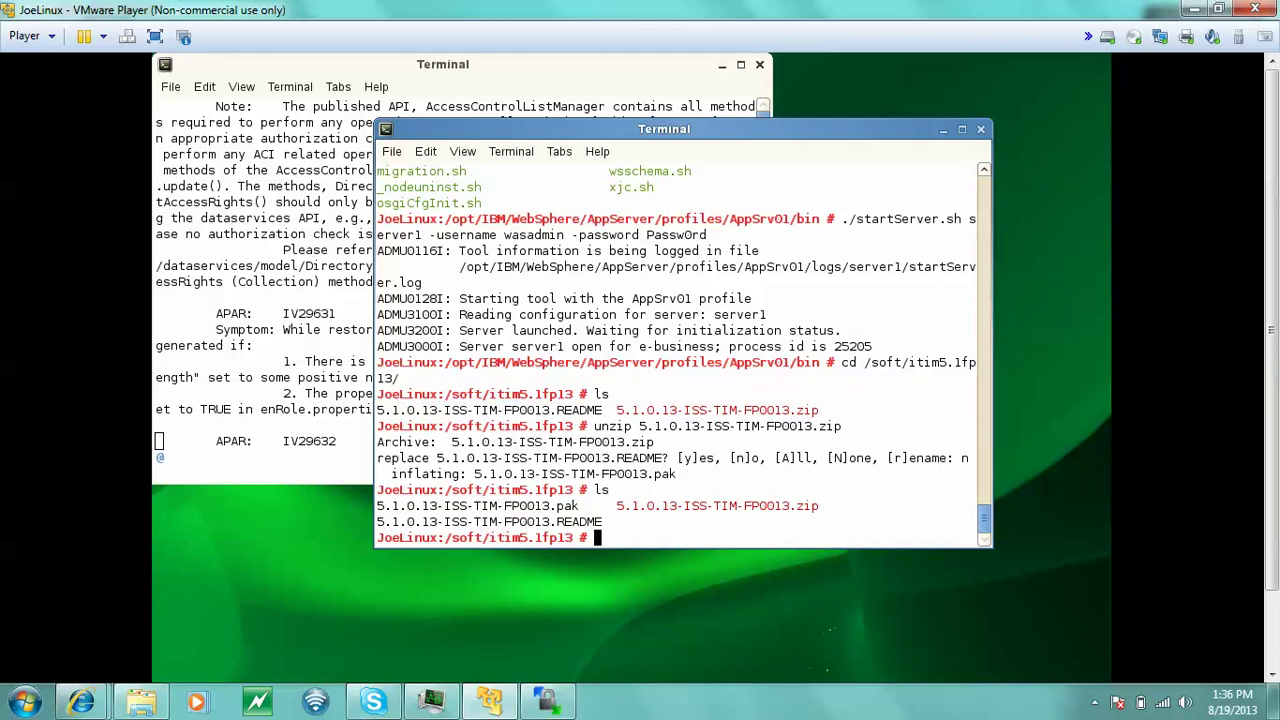
pyautogui.write('mv 5')
pyautogui.press('Tab')
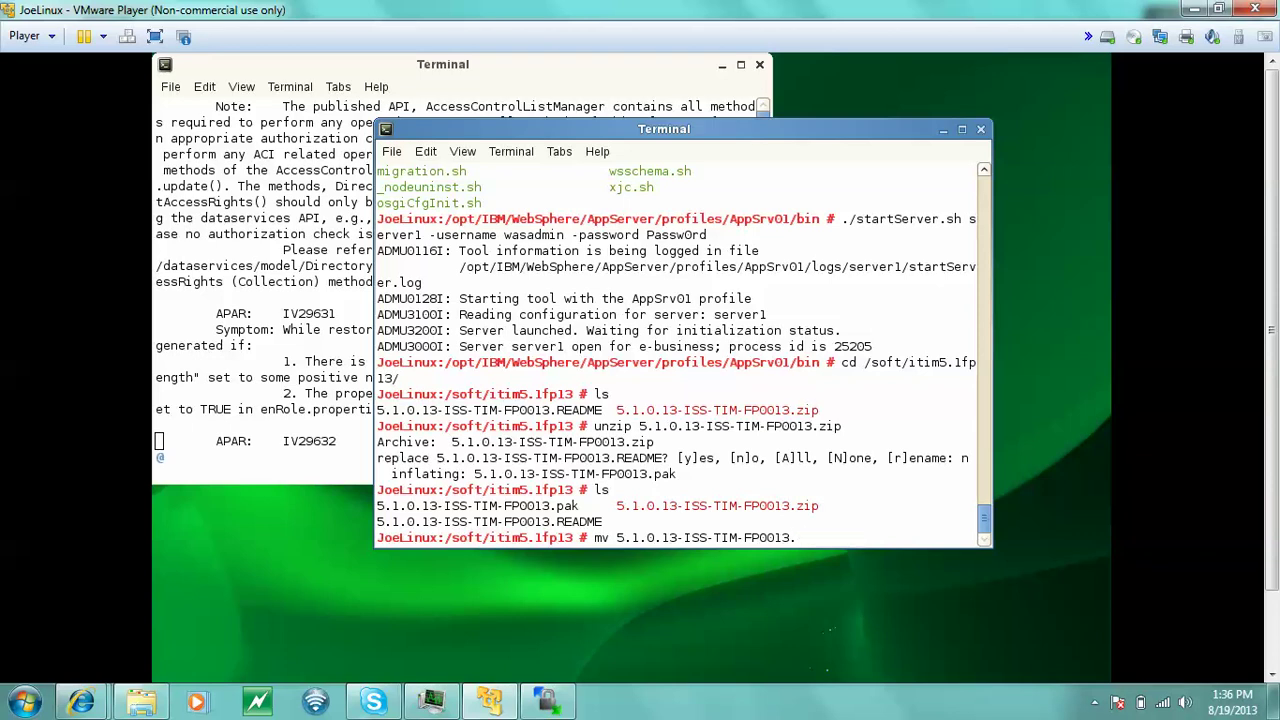
pyautogui.write('pak /opt/IBM/W')
pyautogui.press('Tab')
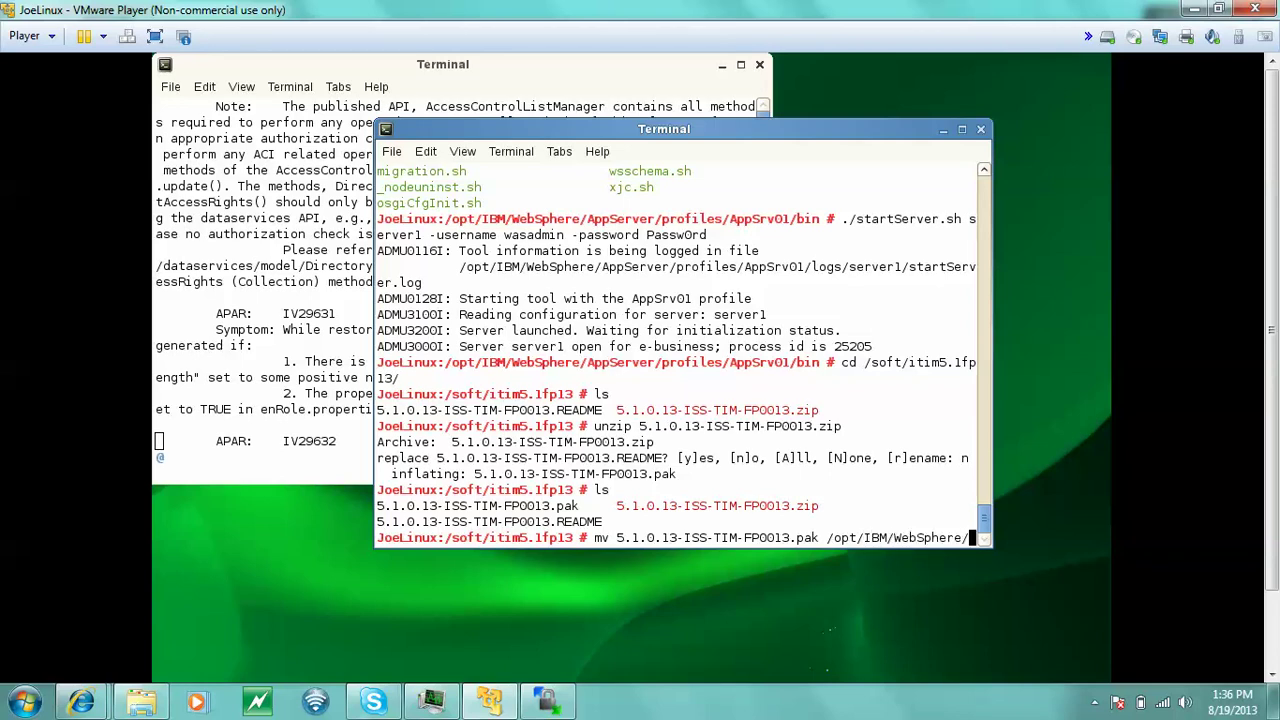
pyautogui.write('U')
pyautogui.press('Tab')
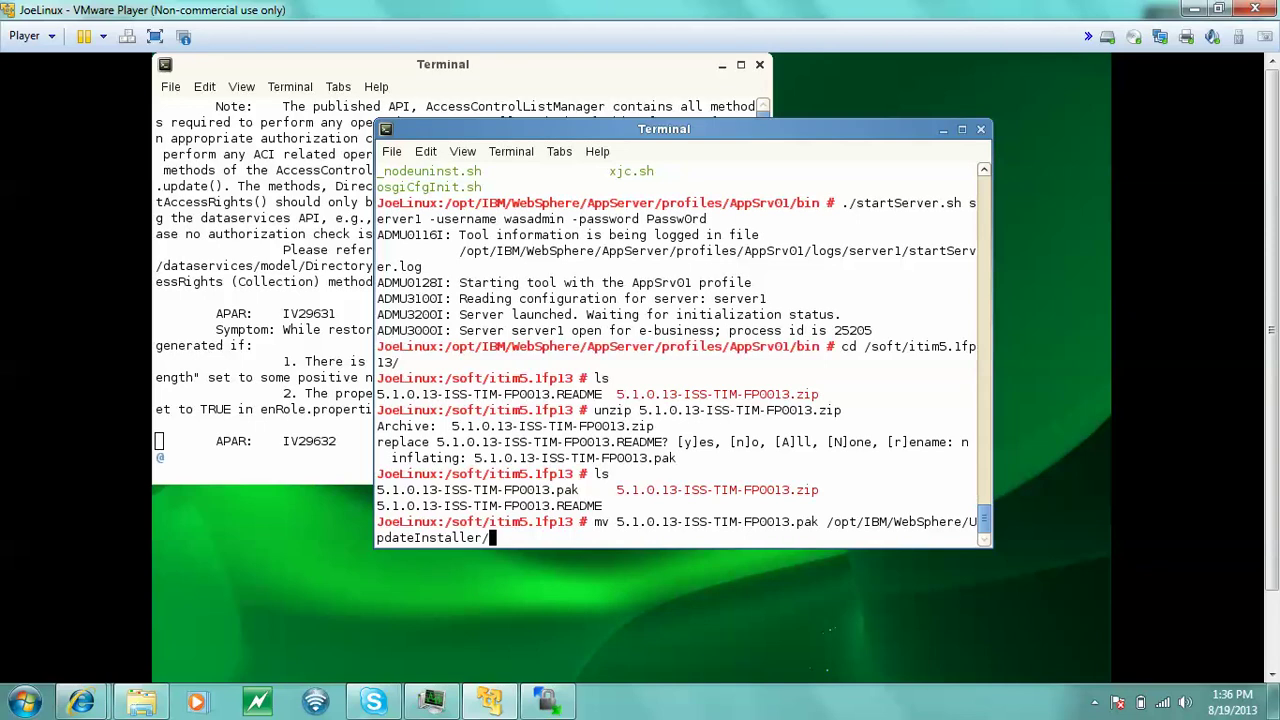
pyautogui.write('m')
pyautogui.press('Tab')
pyautogui.press('Return')
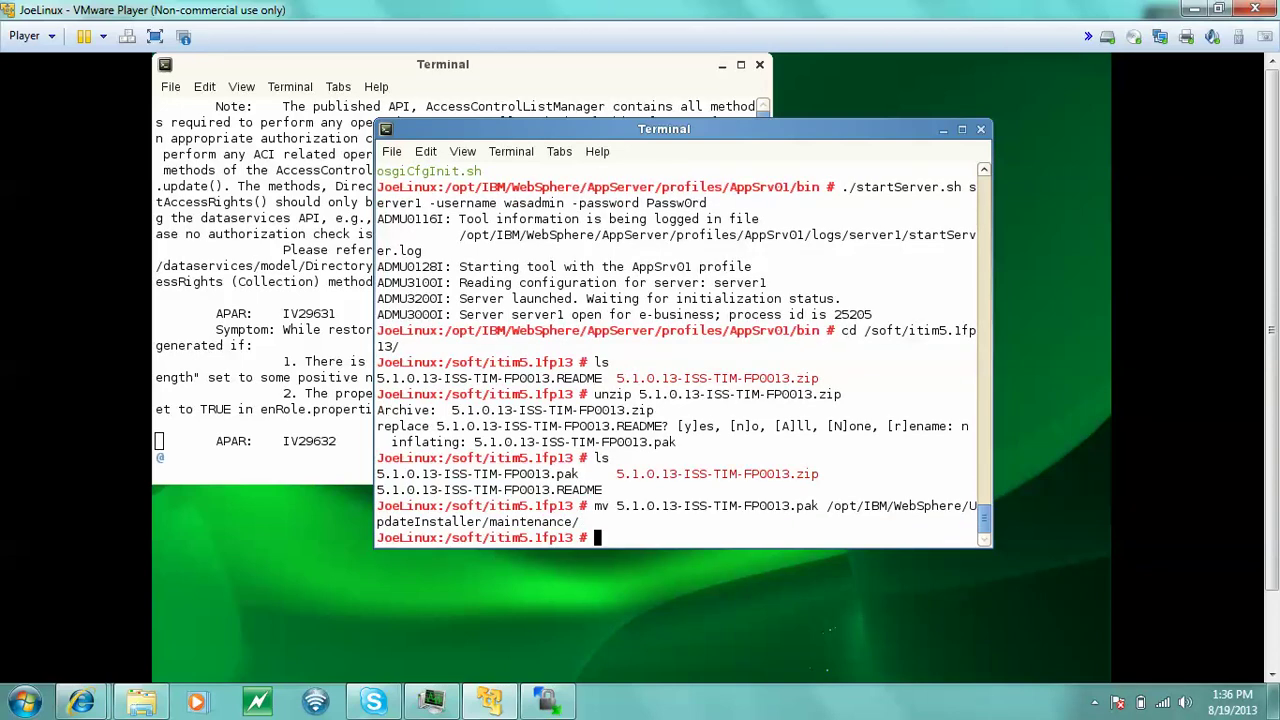
# - Close the fix pack notes terminal and open a new terminal from the desktop
pyautogui.click(761, 65)
pyautogui.click(796, 77)
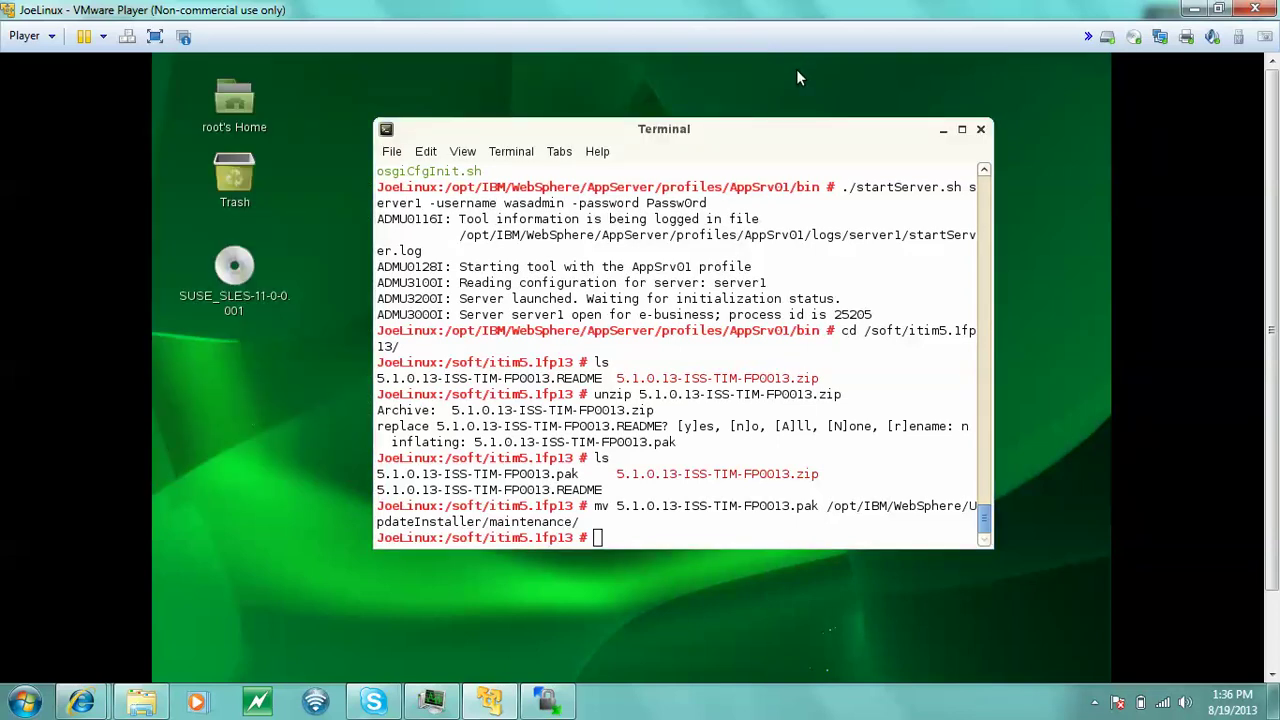
pyautogui.rightClick(868, 97)
pyautogui.click(958, 184)
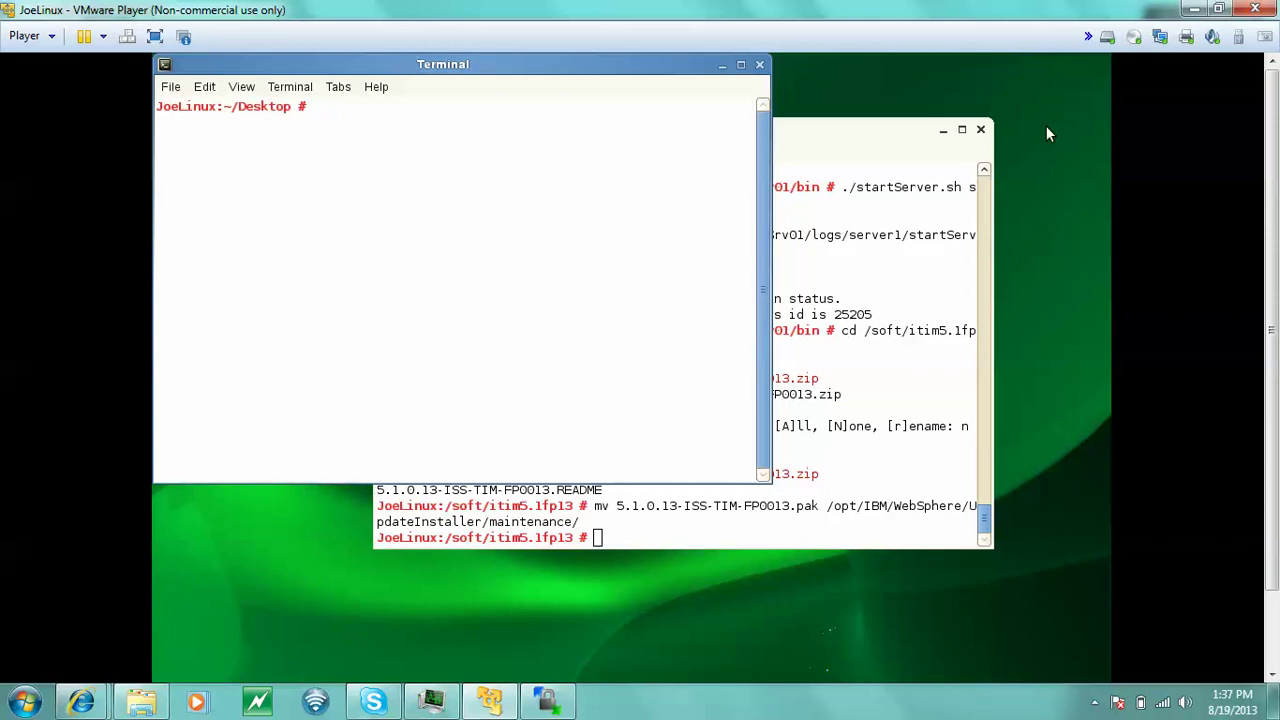
# - Navigate to /opt/IBM/WebSphere/AppServer and list its contents
pyautogui.write('cd /')
pyautogui.press('Return')
pyautogui.write('cd op')
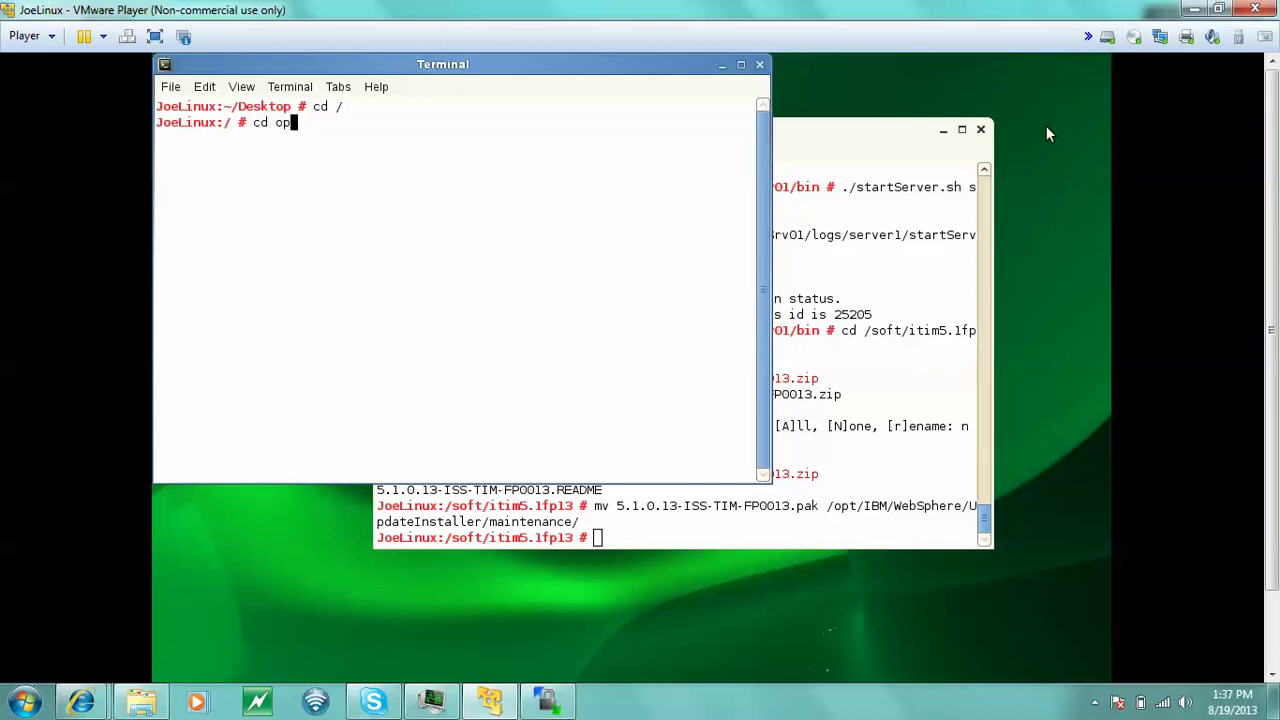
pyautogui.press('Tab')
pyautogui.write('I')
pyautogui.press('Tab')
pyautogui.write('W')
pyautogui.press('Tab')
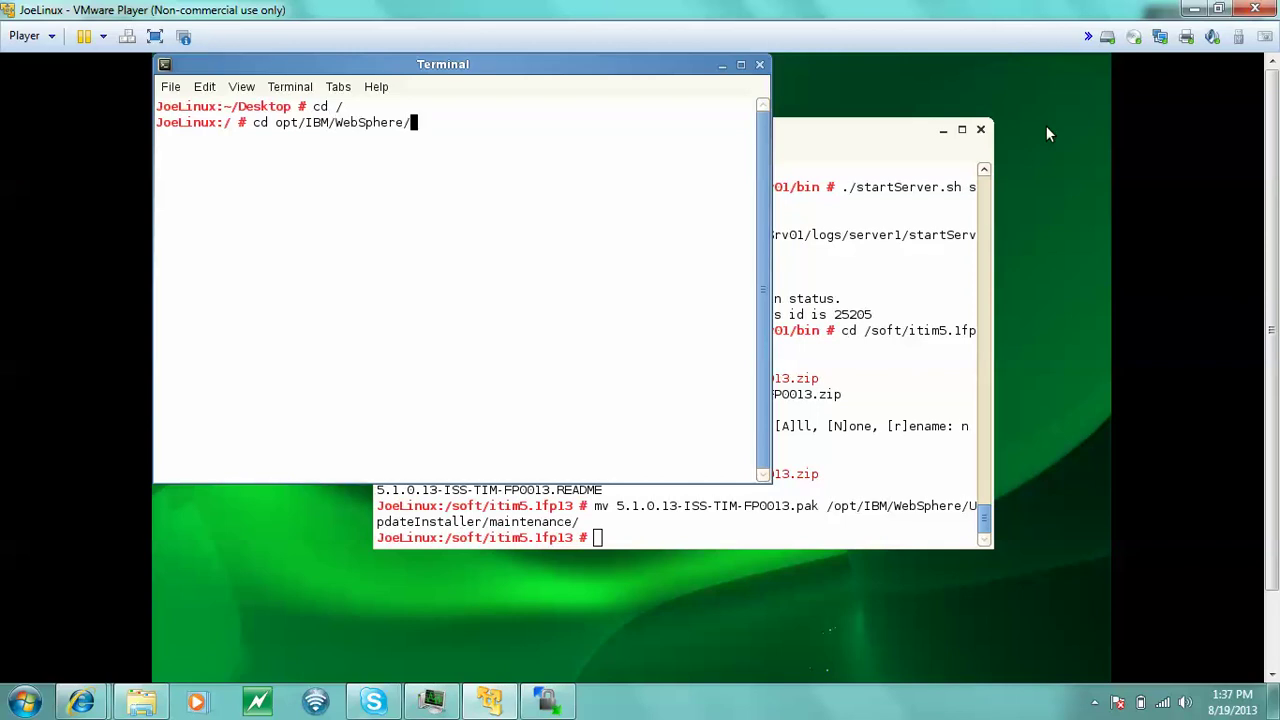
pyautogui.write('U')
pyautogui.press('BackSpace')
pyautogui.write('A')
pyautogui.press('Tab')
pyautogui.press('Return')
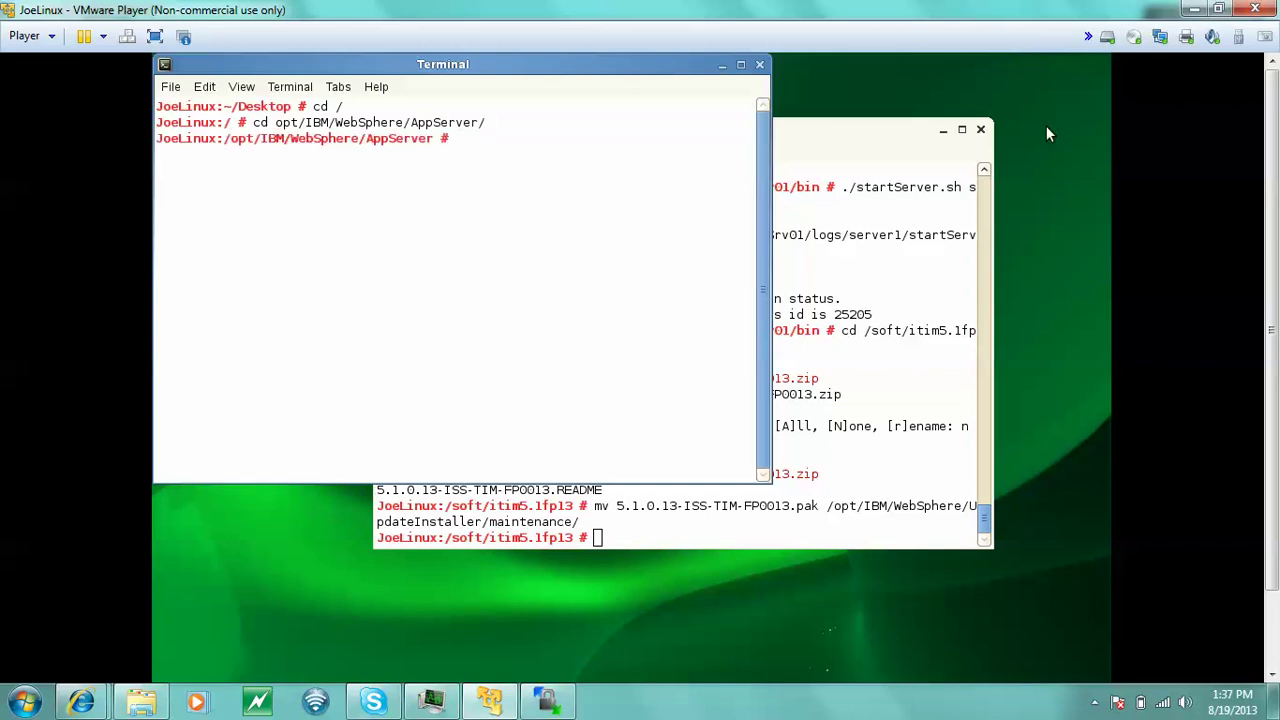
pyautogui.write('ls')
pyautogui.press('Return')
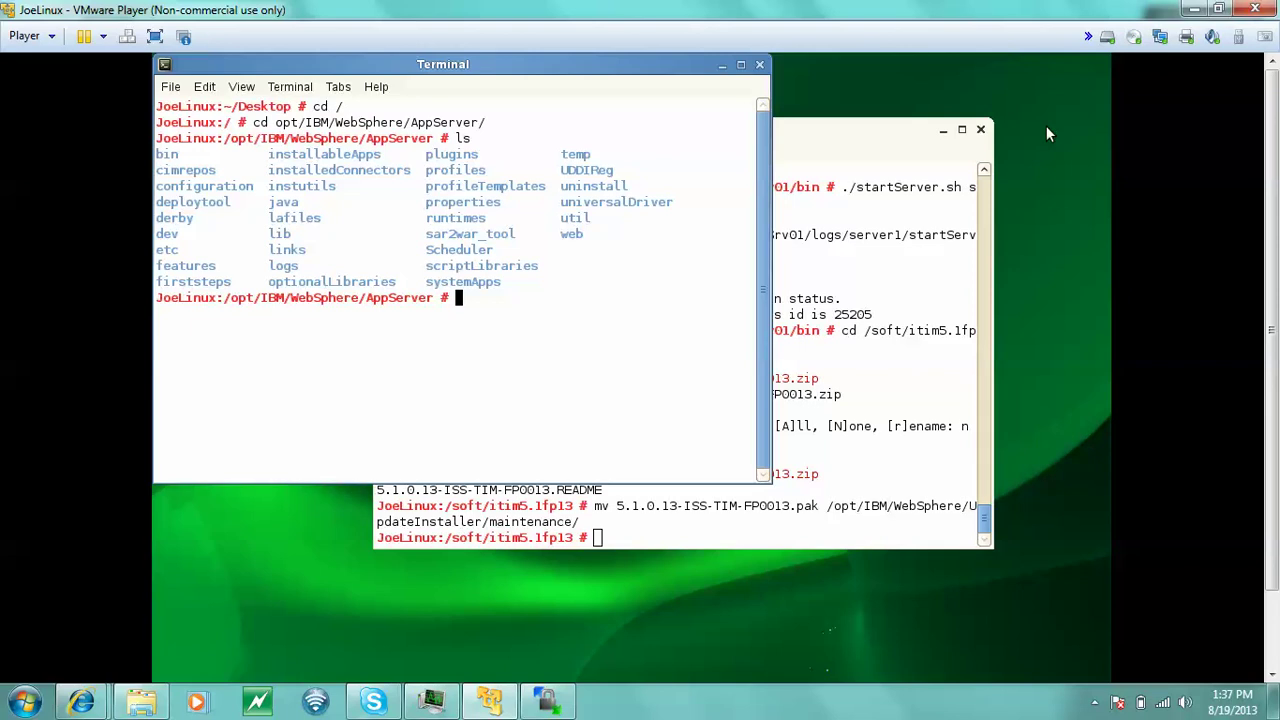
# - Enter the profiles directory and list the available profiles
pyautogui.write('cd profiles')
pyautogui.press('Return')
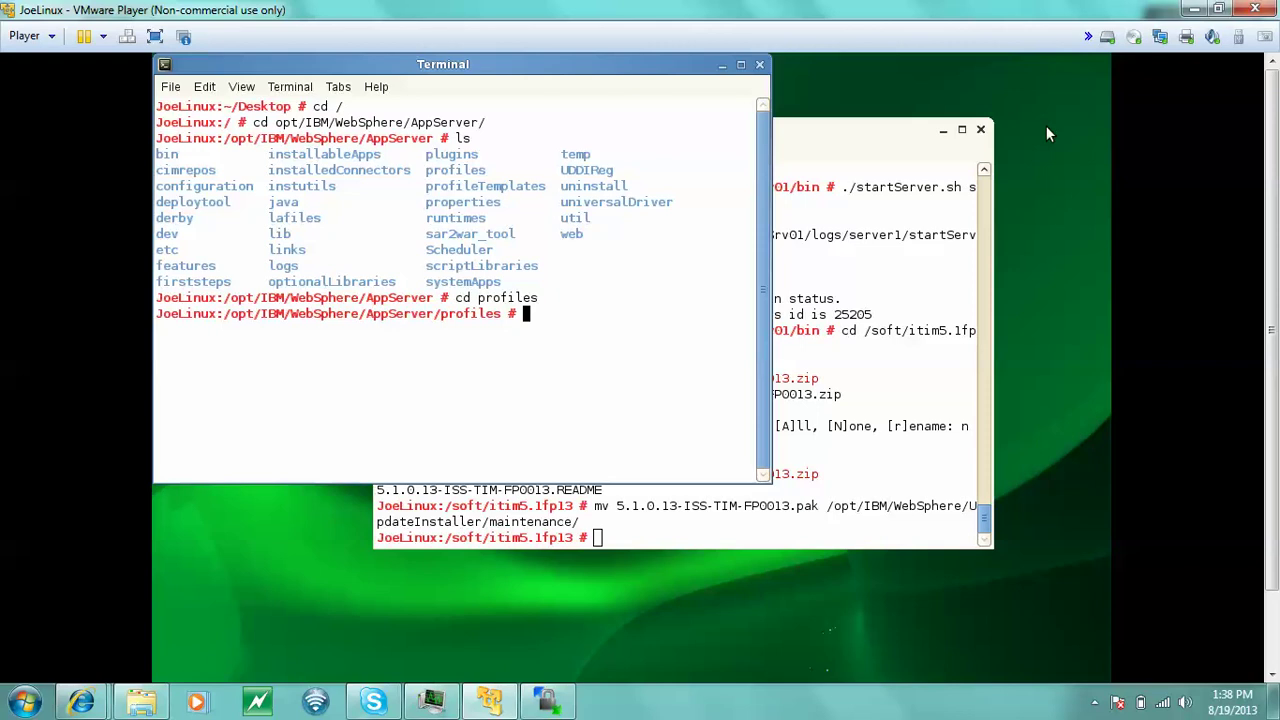
pyautogui.write('ls')
pyautogui.press('Return')
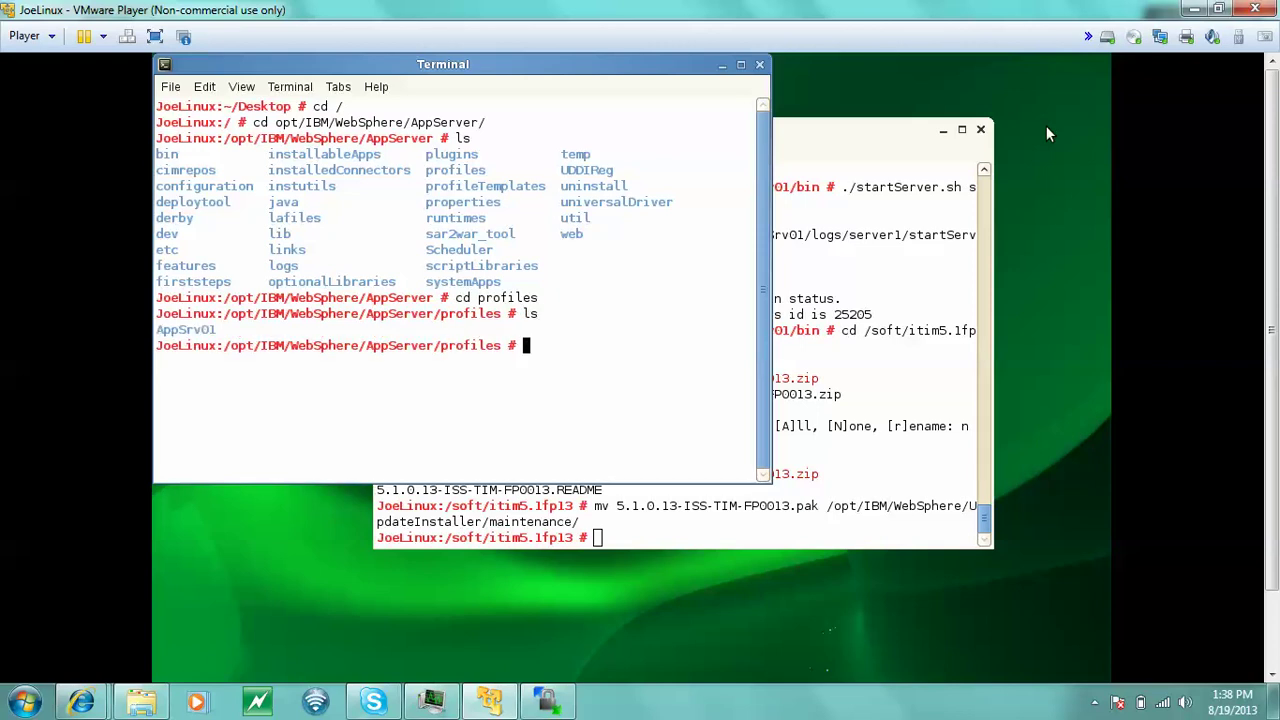
# - Enter AppSrv01/bin and list its server scripts
pyautogui.write('cd A')
pyautogui.press('Tab')
pyautogui.write('bin/')
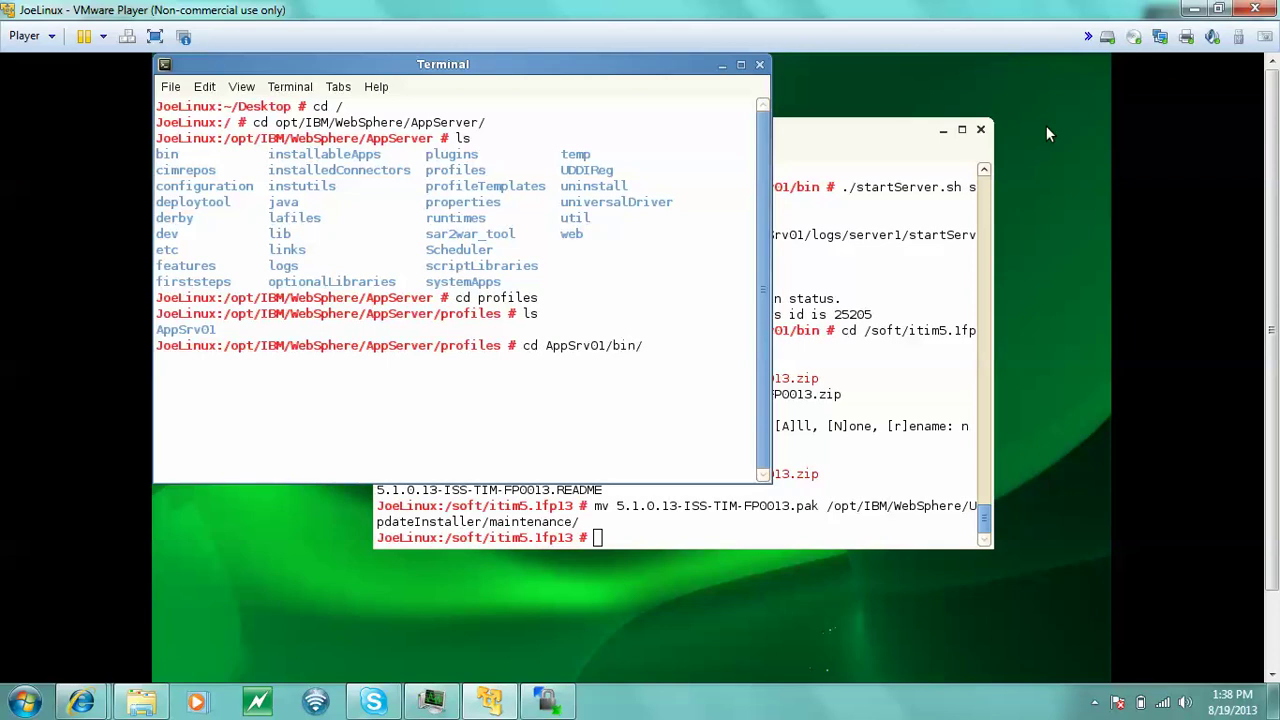
pyautogui.press('Return')
pyautogui.write('ls')
pyautogui.press('Return')
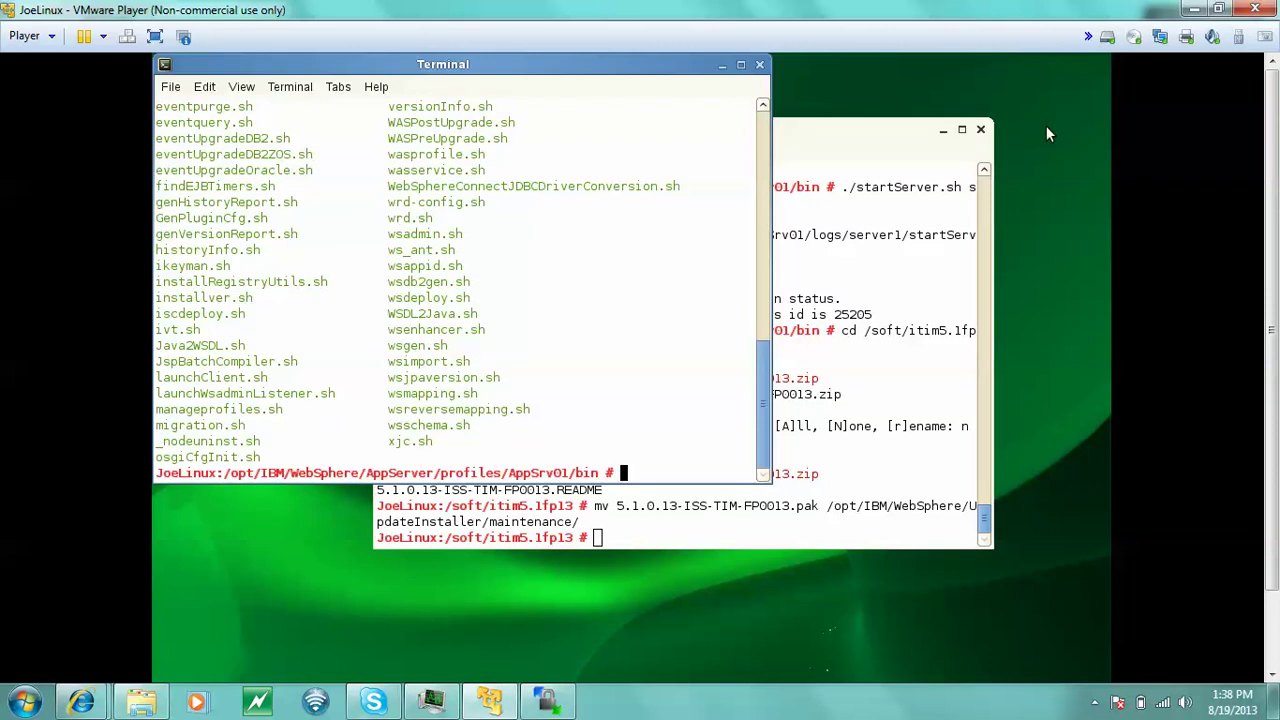
# - Run ./stopServer.sh server1 with username wasadmin and the admin password
pyautogui.write('./stopServer')
pyautogui.write('.sh ser')
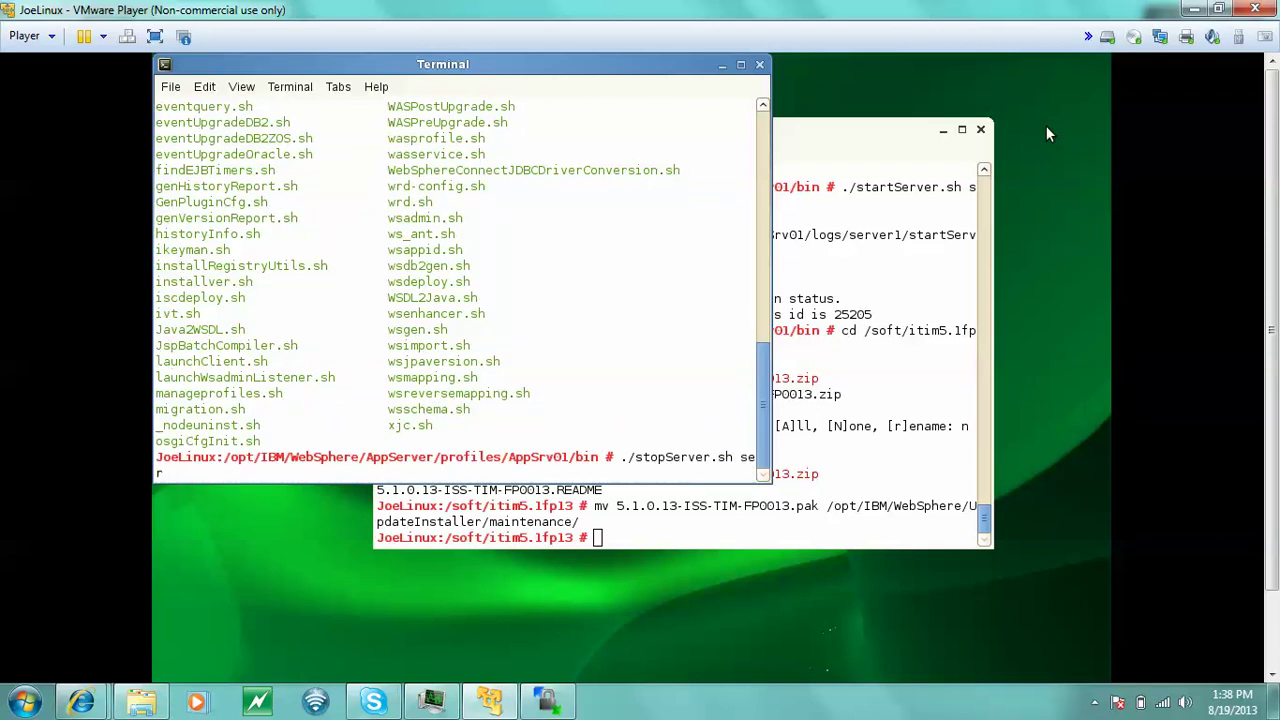
pyautogui.write('ver')
pyautogui.write(' -')
pyautogui.press('BackSpace')
pyautogui.press('BackSpace')
pyautogui.write('1 -username was')
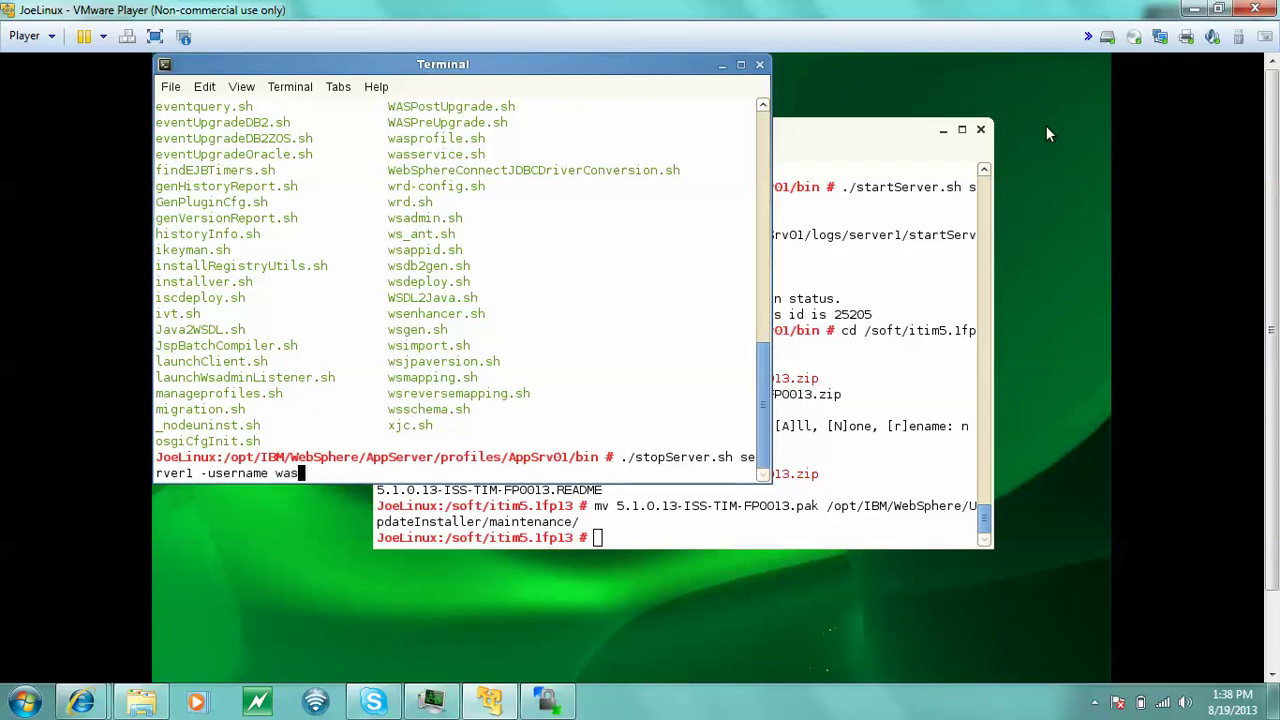
pyautogui.write('admin -password Pass')
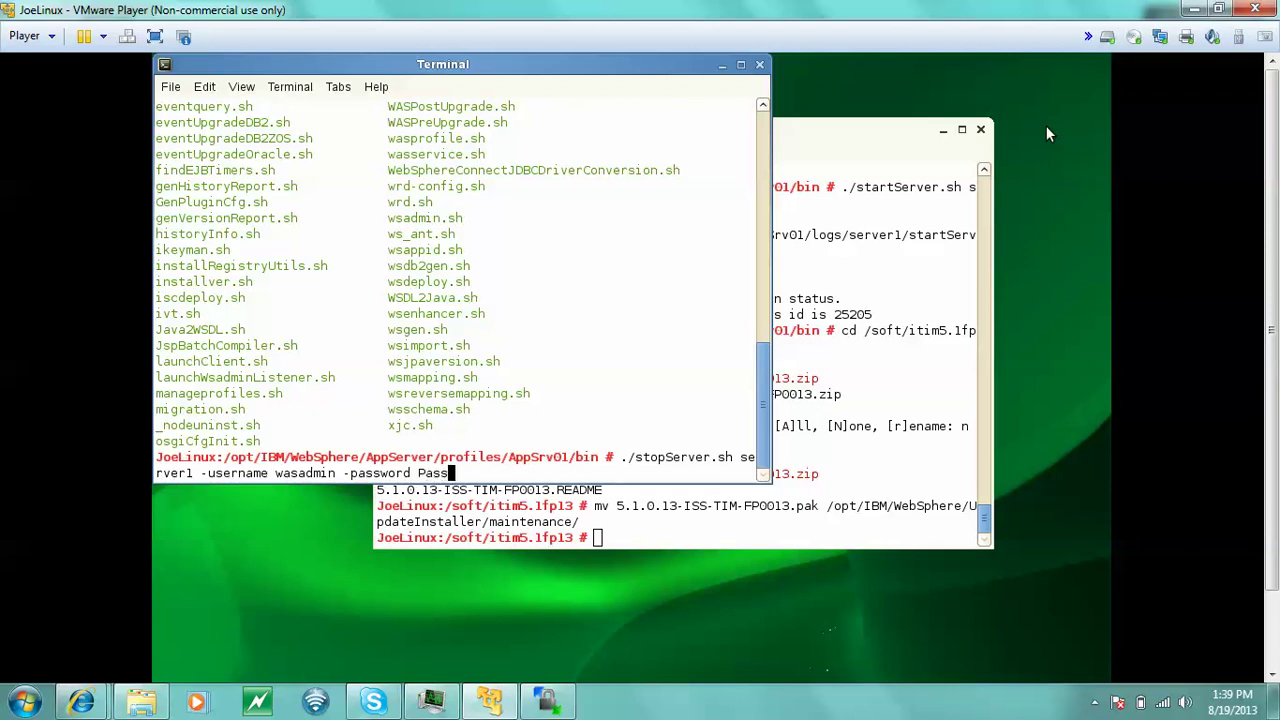
pyautogui.write('w0rd')
pyautogui.press('Return')
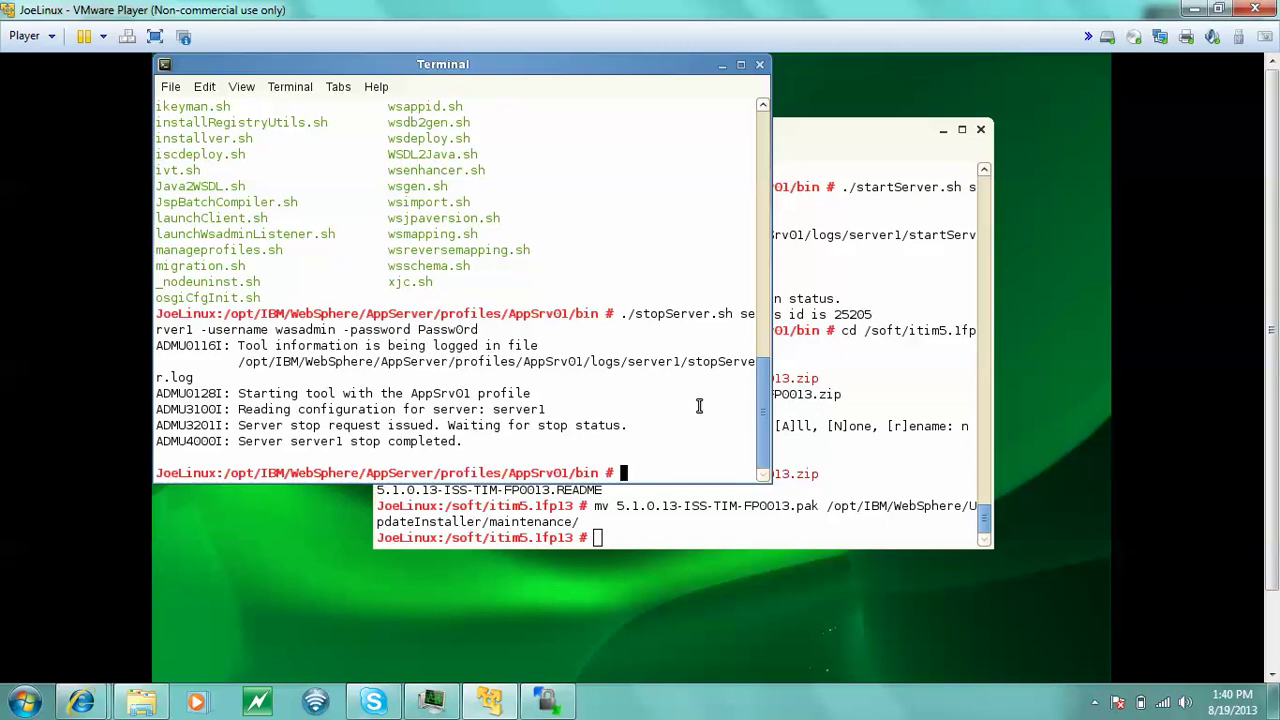
# - Move up from the profile's bin folder to /opt/IBM/WebSphere
pyautogui.write('cd ../../../')
pyautogui.press('Return')
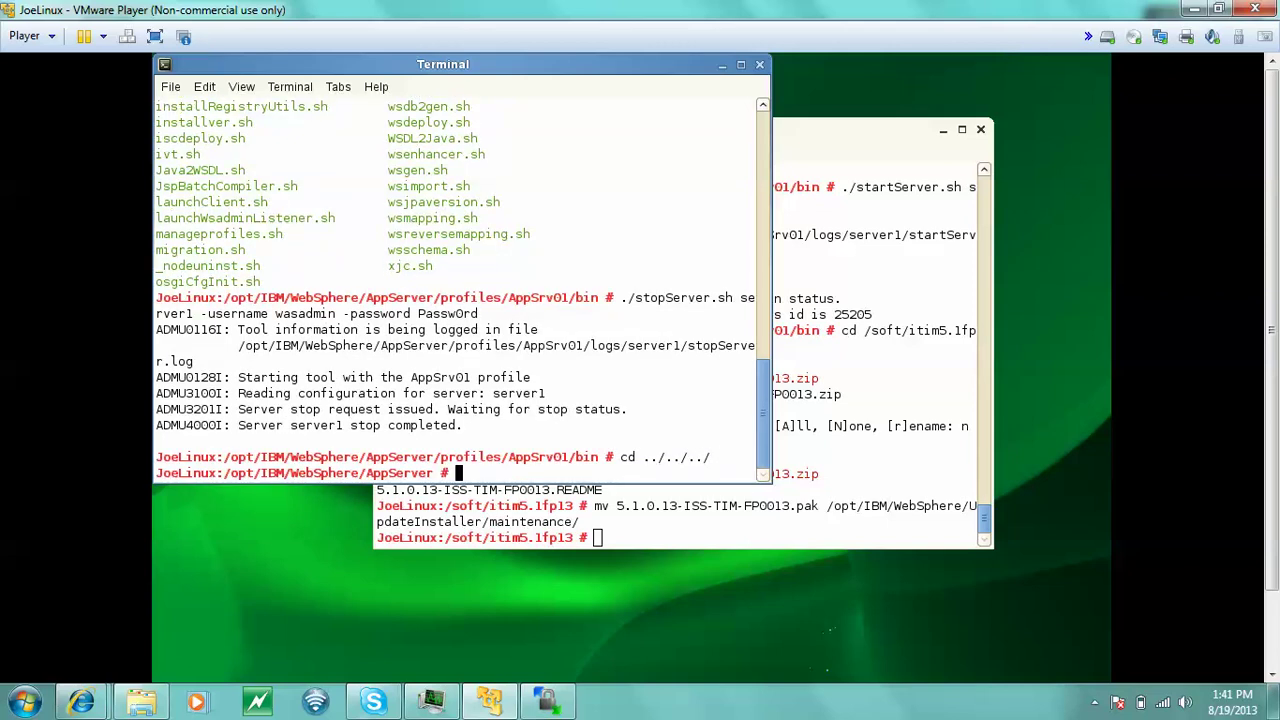
pyautogui.write('cd ..')
pyautogui.press('Return')
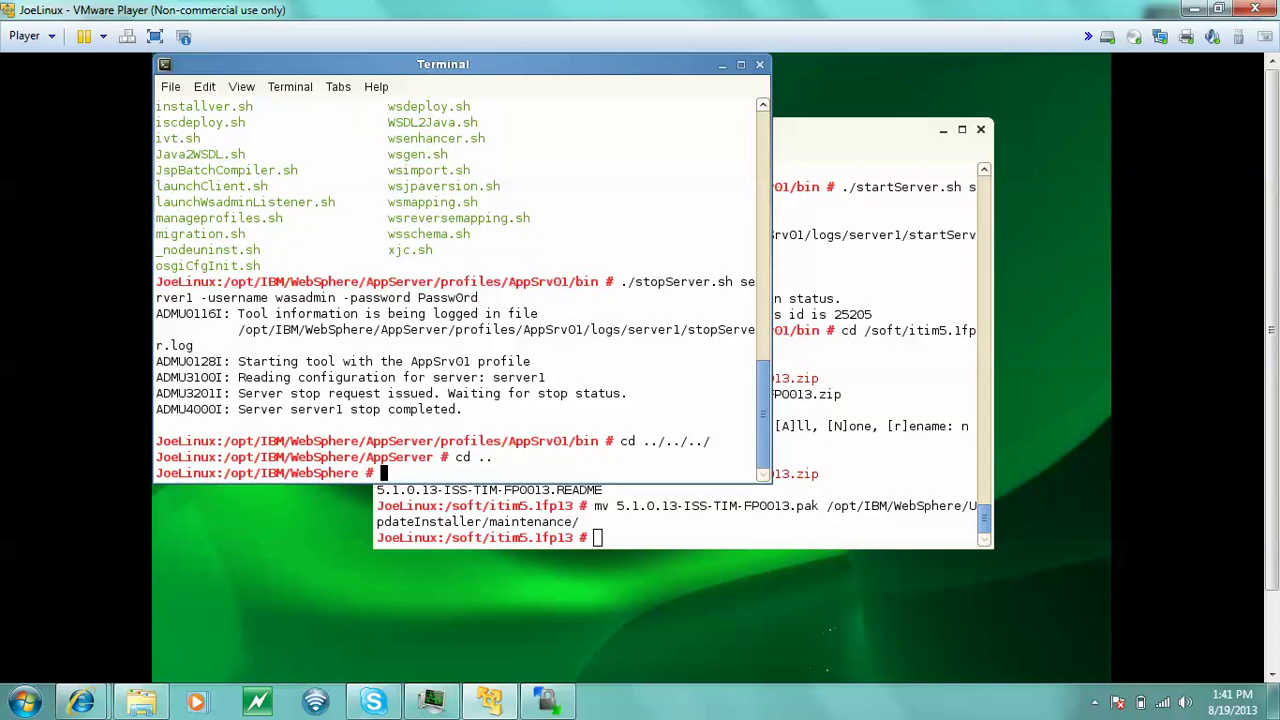
pyautogui.write('ls')
pyautogui.press('BackSpace')
pyautogui.press('BackSpace')
pyautogui.write('U')
pyautogui.press('BackSpace')
# - Confirm the .pak is in UpdateInstaller/maintenance, then list the UpdateInstaller folder
pyautogui.write('cd U')
pyautogui.press('Tab')
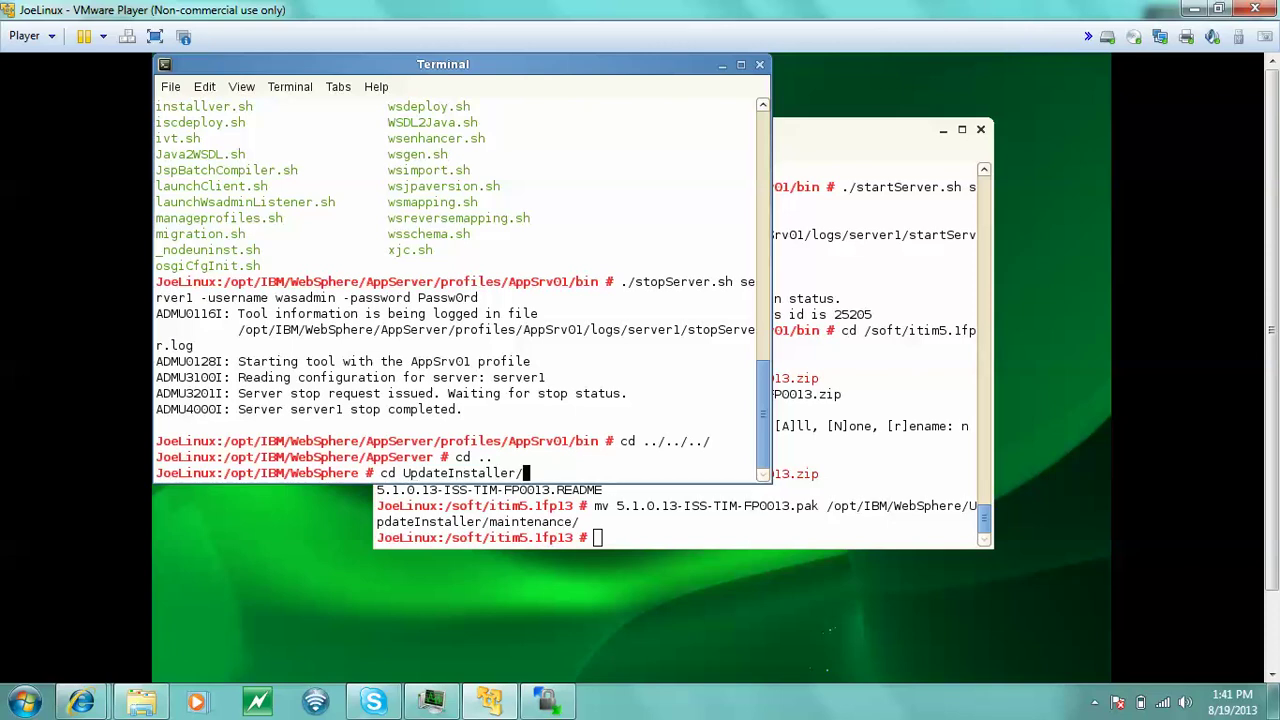
pyautogui.write('m')
pyautogui.press('Tab')
pyautogui.press('Return')
pyautogui.write('ls')
pyautogui.press('Return')
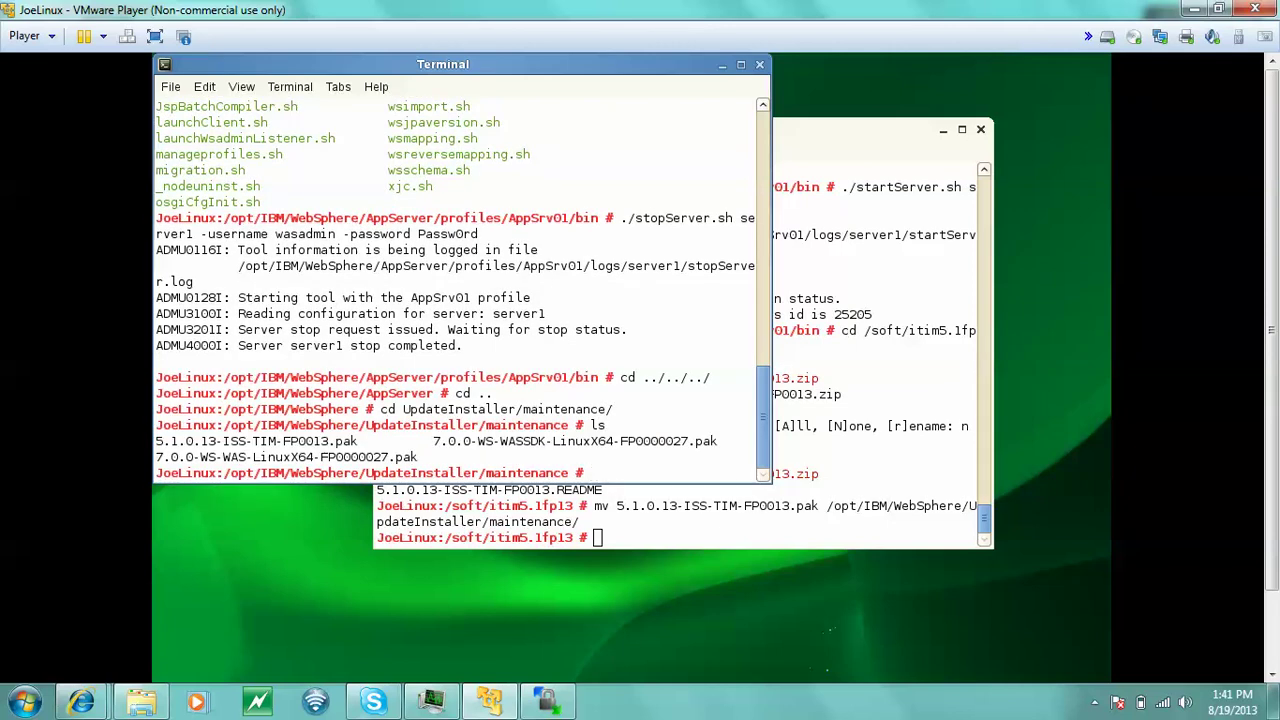
pyautogui.write('cd ..')
pyautogui.press('Return')
pyautogui.write('l')
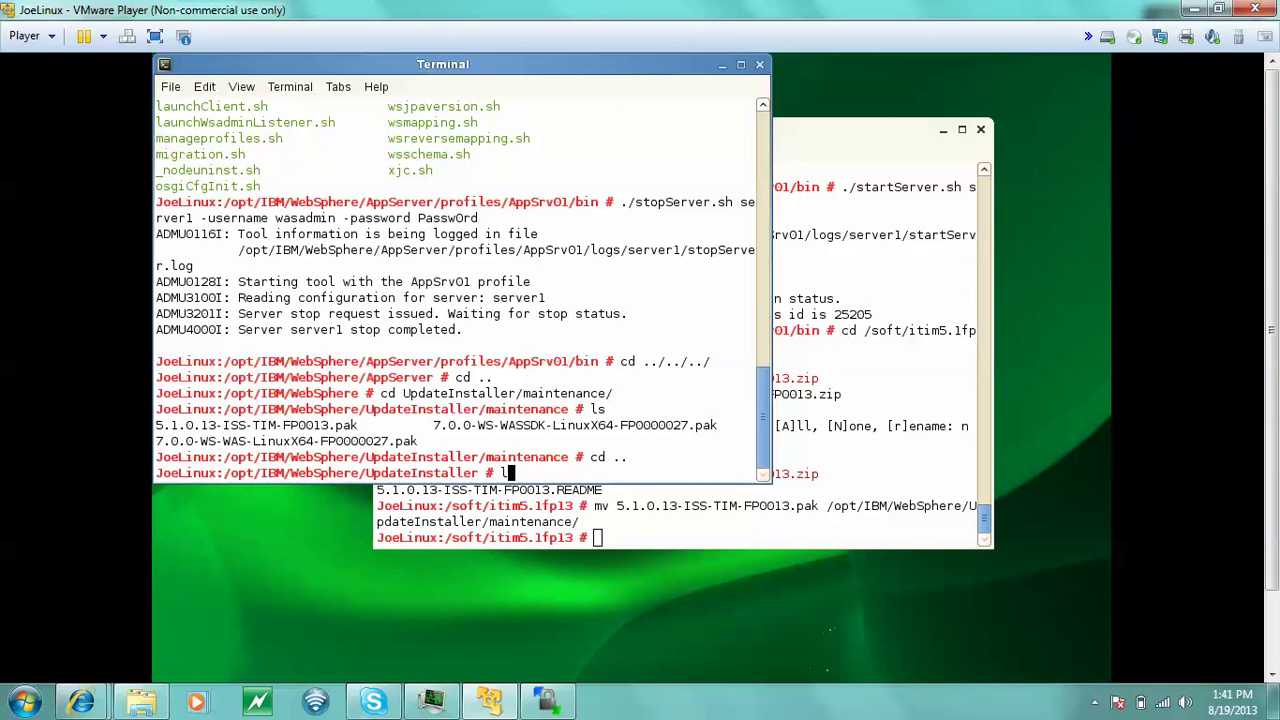
pyautogui.write('s')
pyautogui.press('Return')
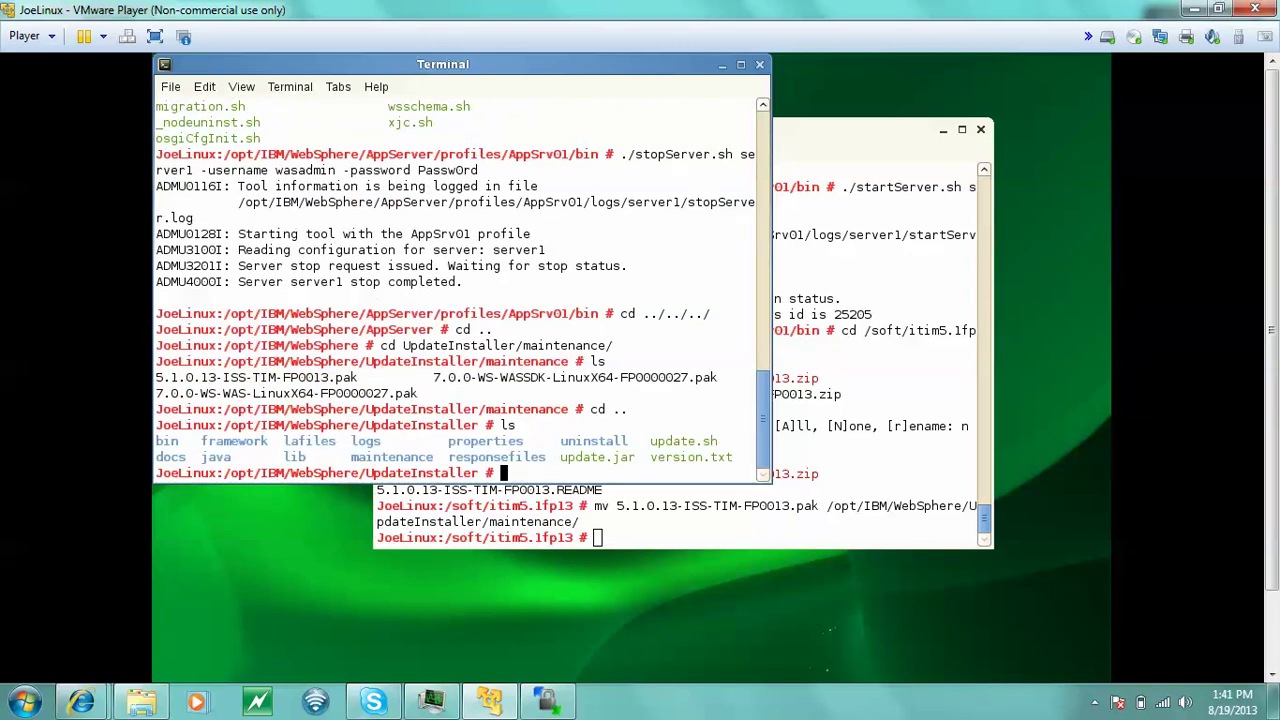
# - Launch the Update Installer with ./update.sh
pyautogui.write('./up')
pyautogui.press('Tab')
pyautogui.write('sh')
pyautogui.press('Return')
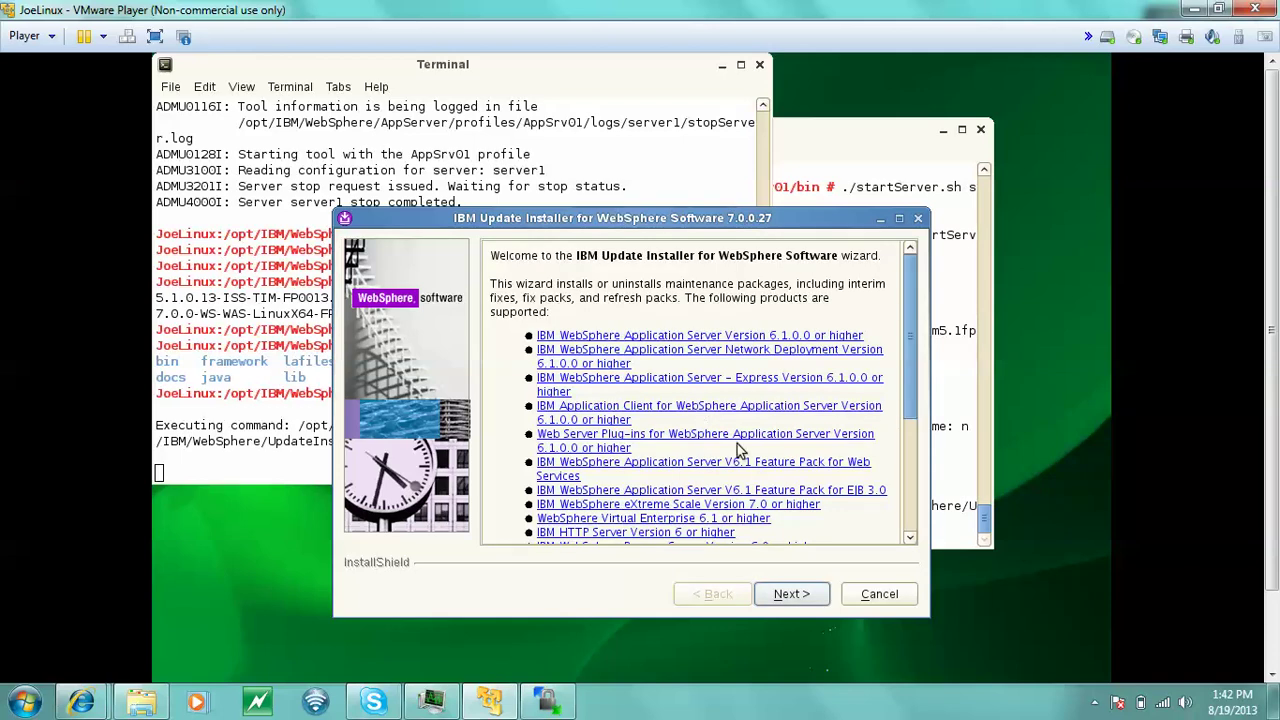
# - Leave the welcome page and change the product directory path from AppServer to /opt/IBM/itim
pyautogui.click(790, 596)
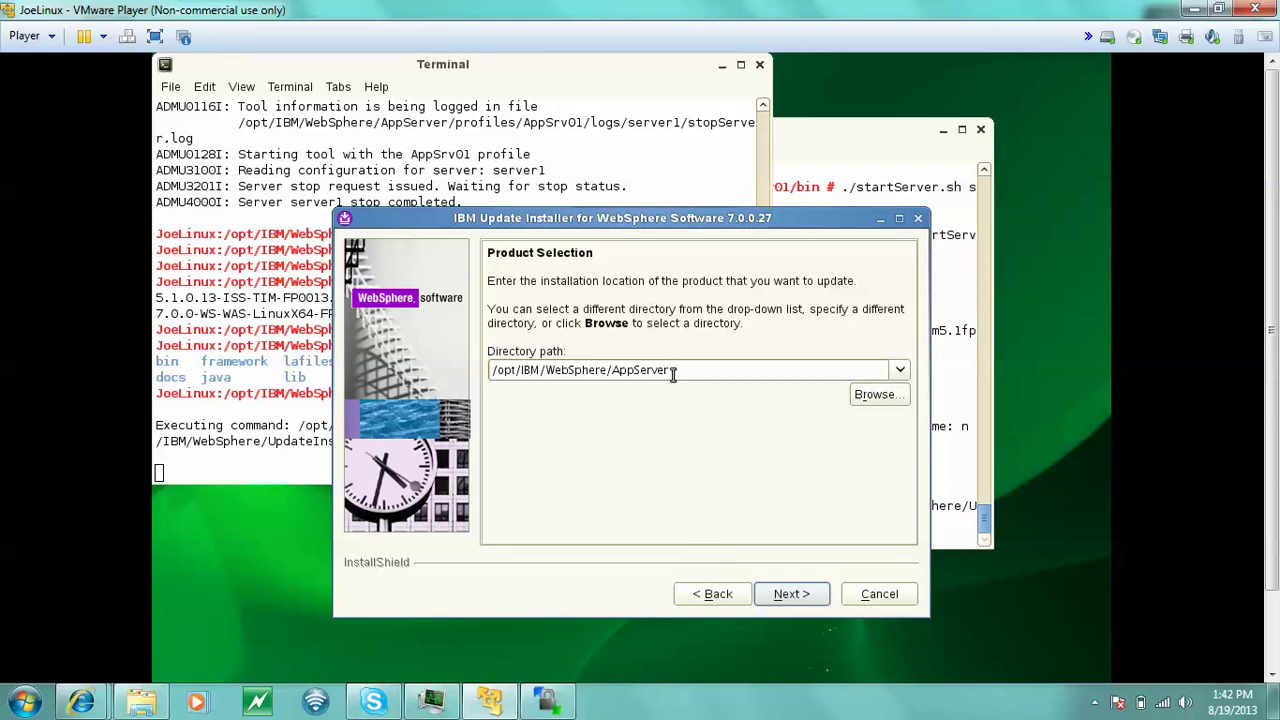
pyautogui.doubleClick(673, 372)
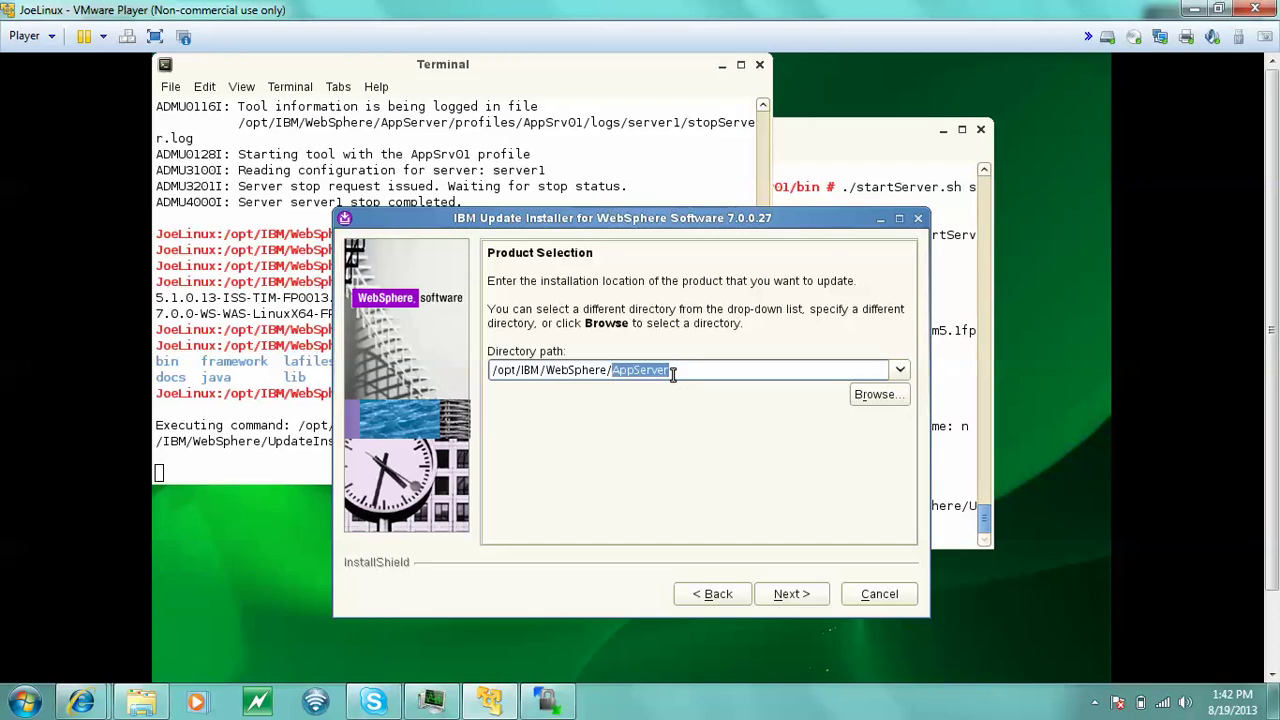
pyautogui.press('BackSpace')
pyautogui.press('BackSpace')
pyautogui.press('BackSpace')
pyautogui.press('BackSpace')
pyautogui.press('BackSpace')
pyautogui.press('BackSpace')
pyautogui.press('BackSpace')
pyautogui.press('BackSpace')
pyautogui.press('BackSpace')
pyautogui.press('BackSpace')
pyautogui.press('BackSpace')
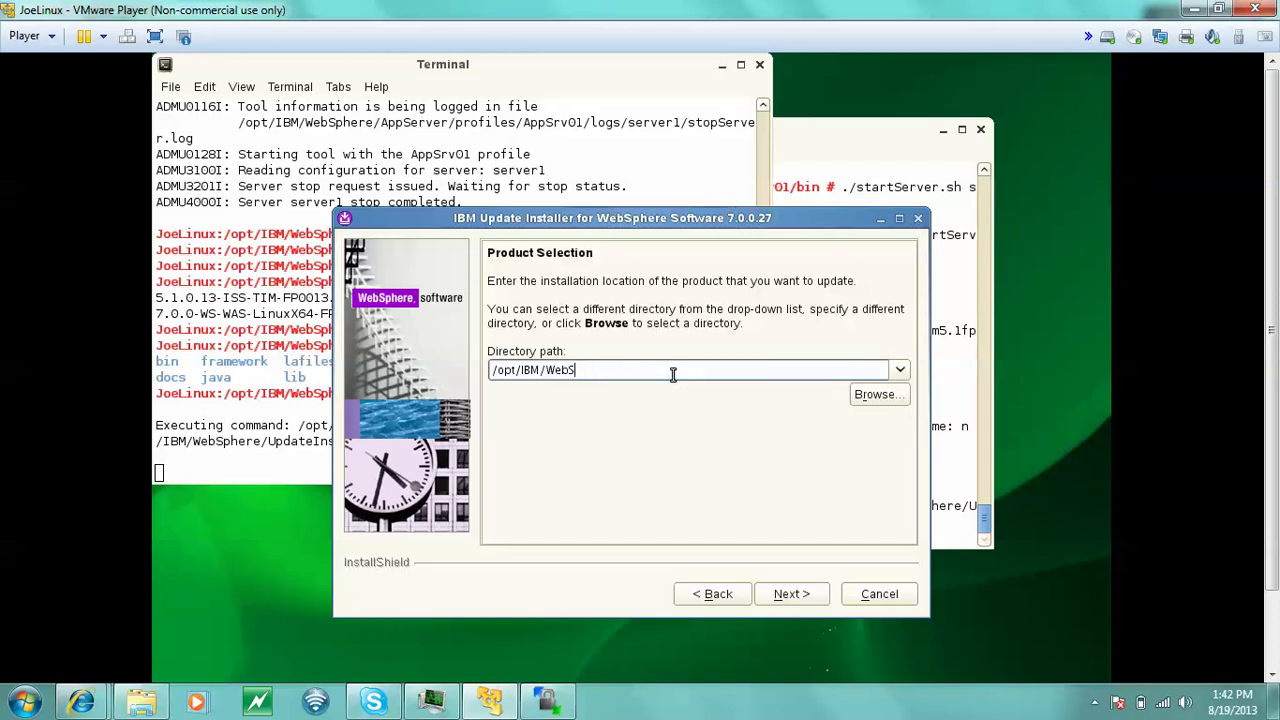
pyautogui.write('itim')
# - Accept /opt/IBM/itim, the install operation, the maintenance directory and the fix pack package
pyautogui.click(797, 597)
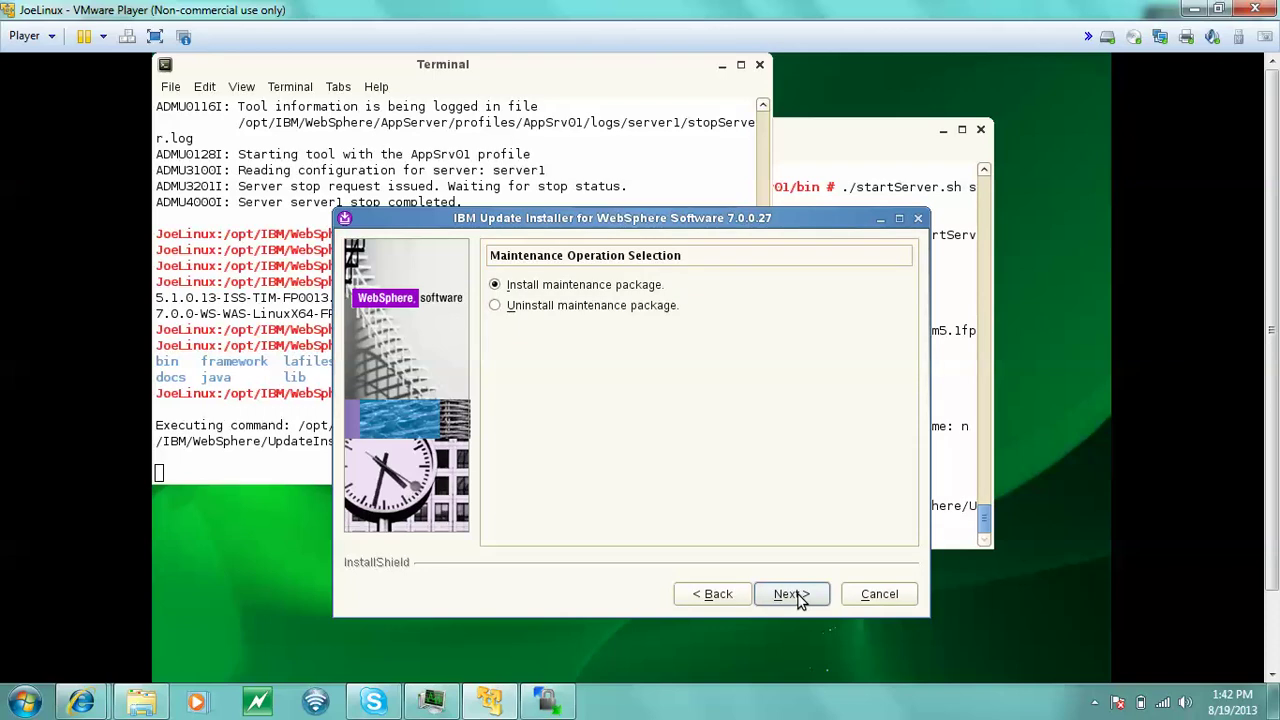
pyautogui.click(790, 594)
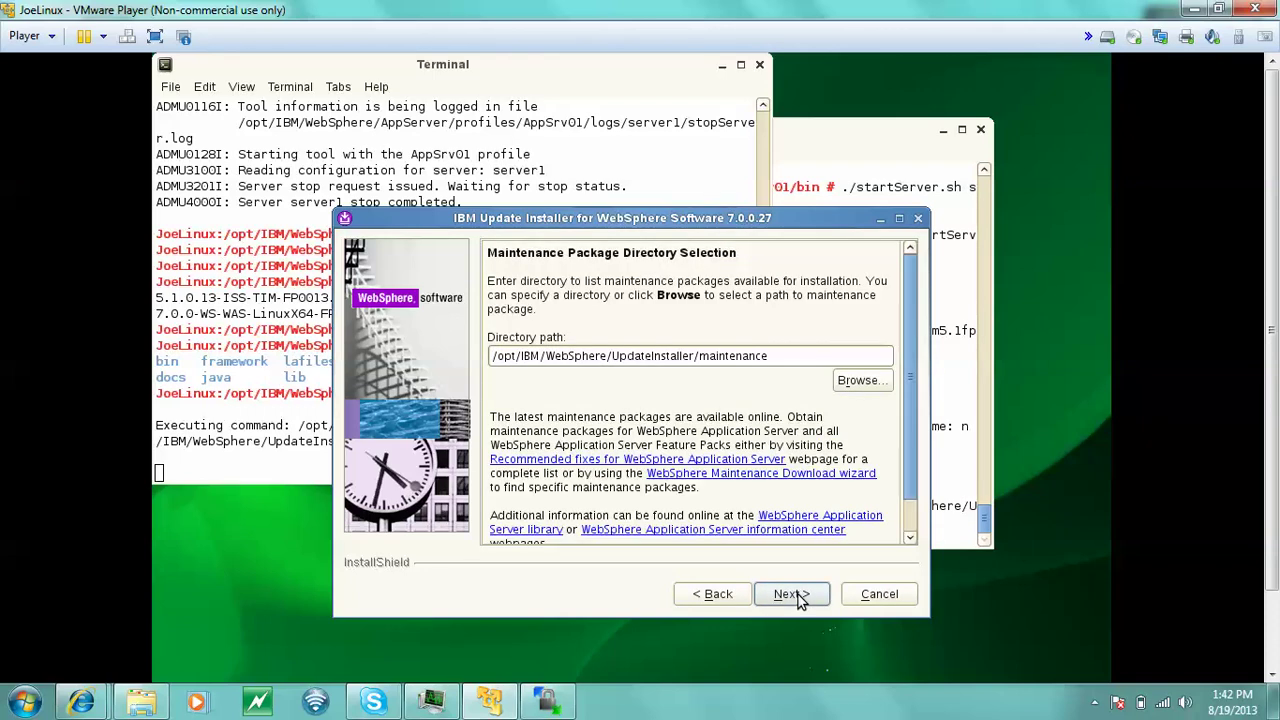
pyautogui.click(791, 594)
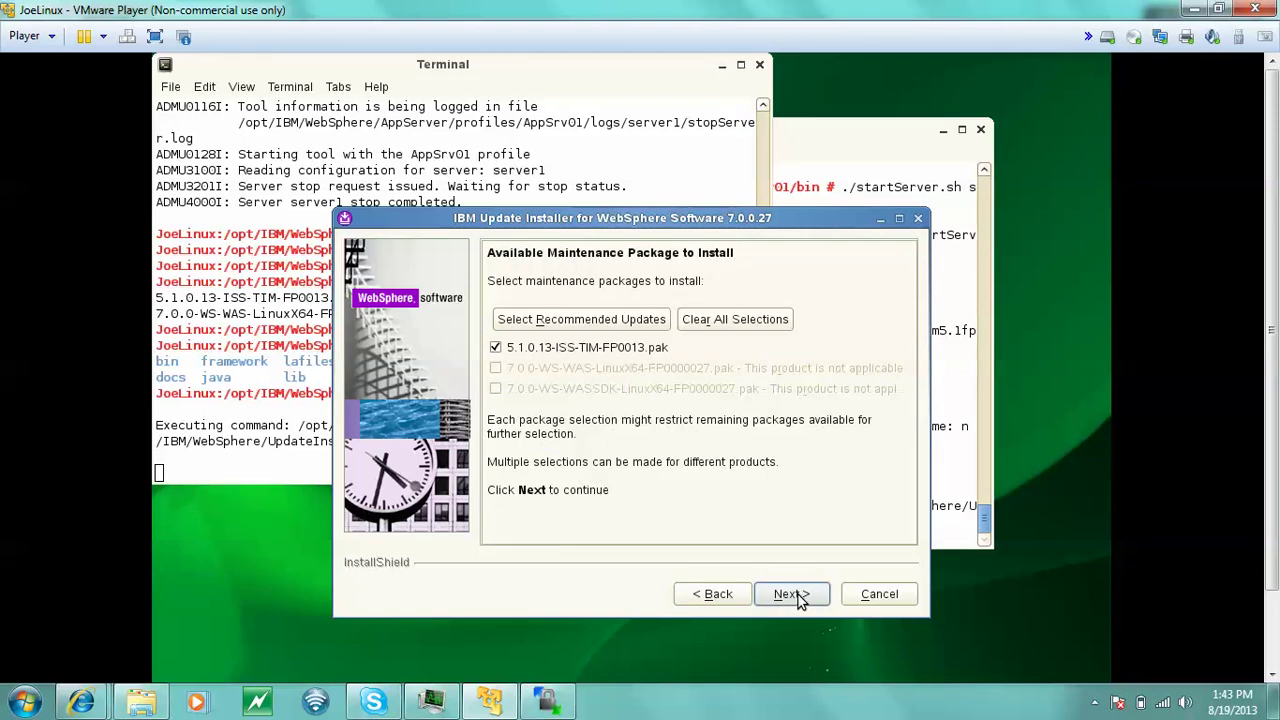
pyautogui.click(792, 594)
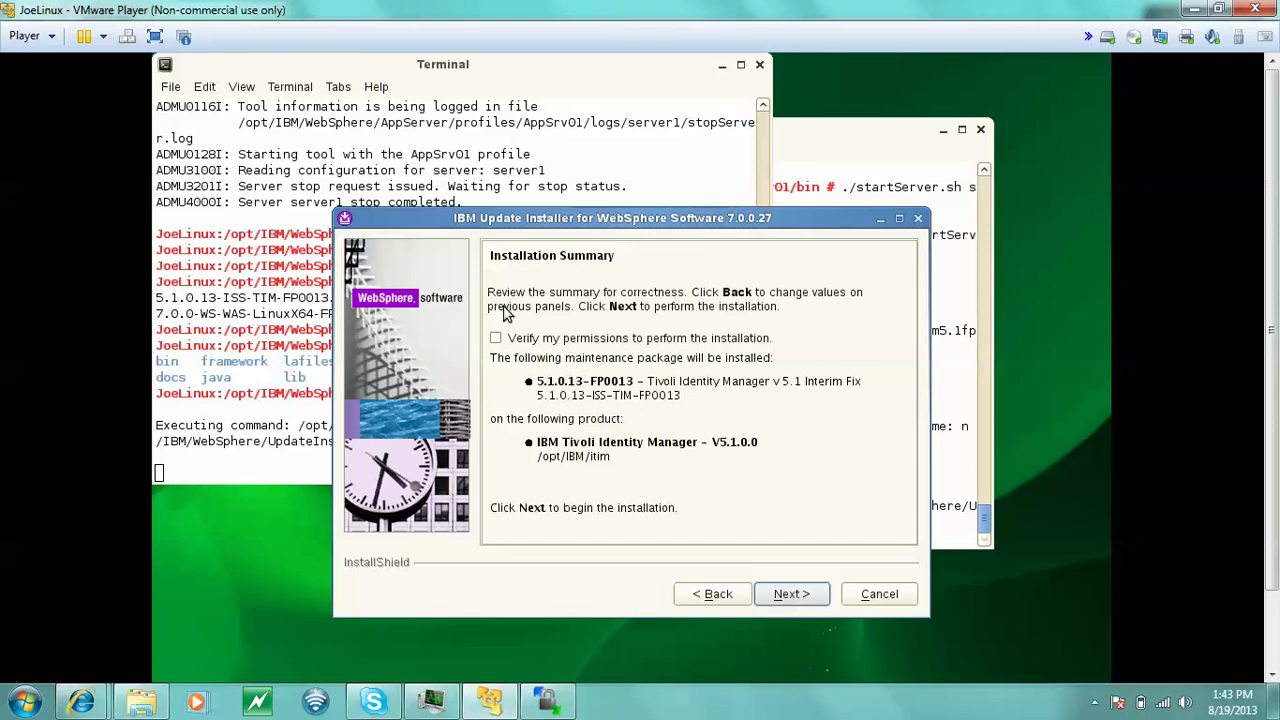
# - Enable Verify my permissions, run the check, and start installing the fix pack
pyautogui.click(495, 340)
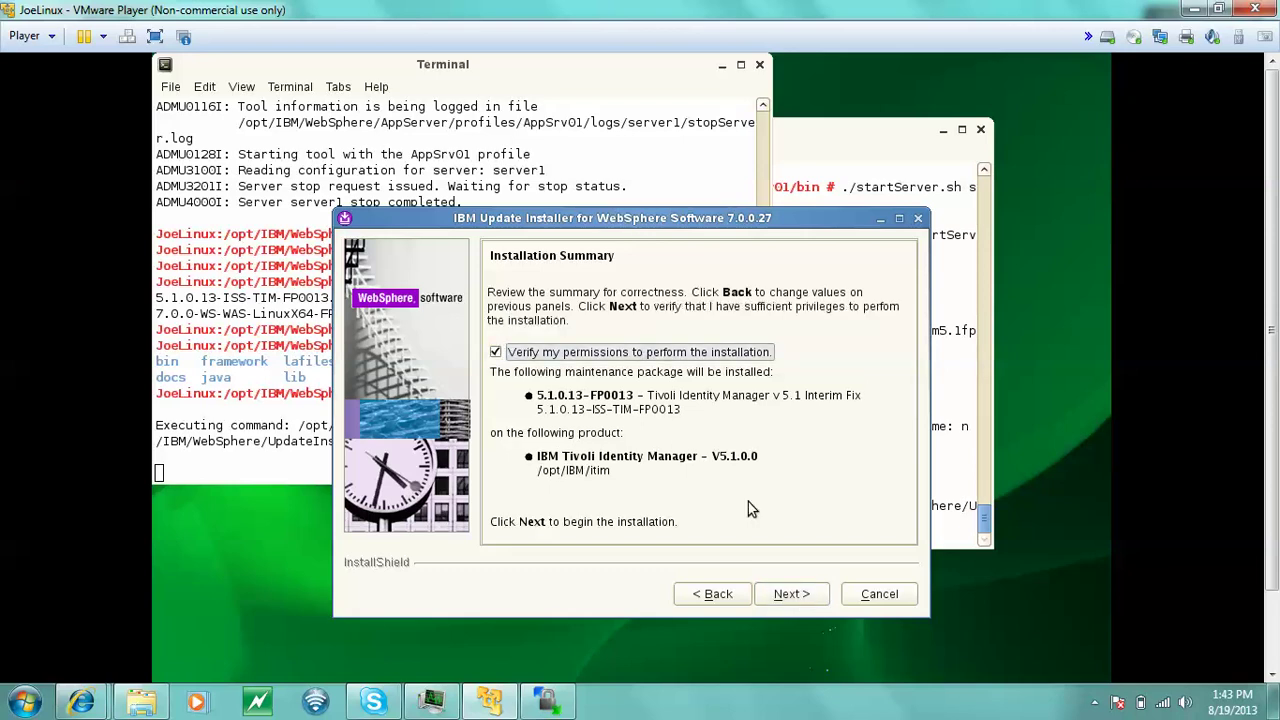
pyautogui.click(797, 600)
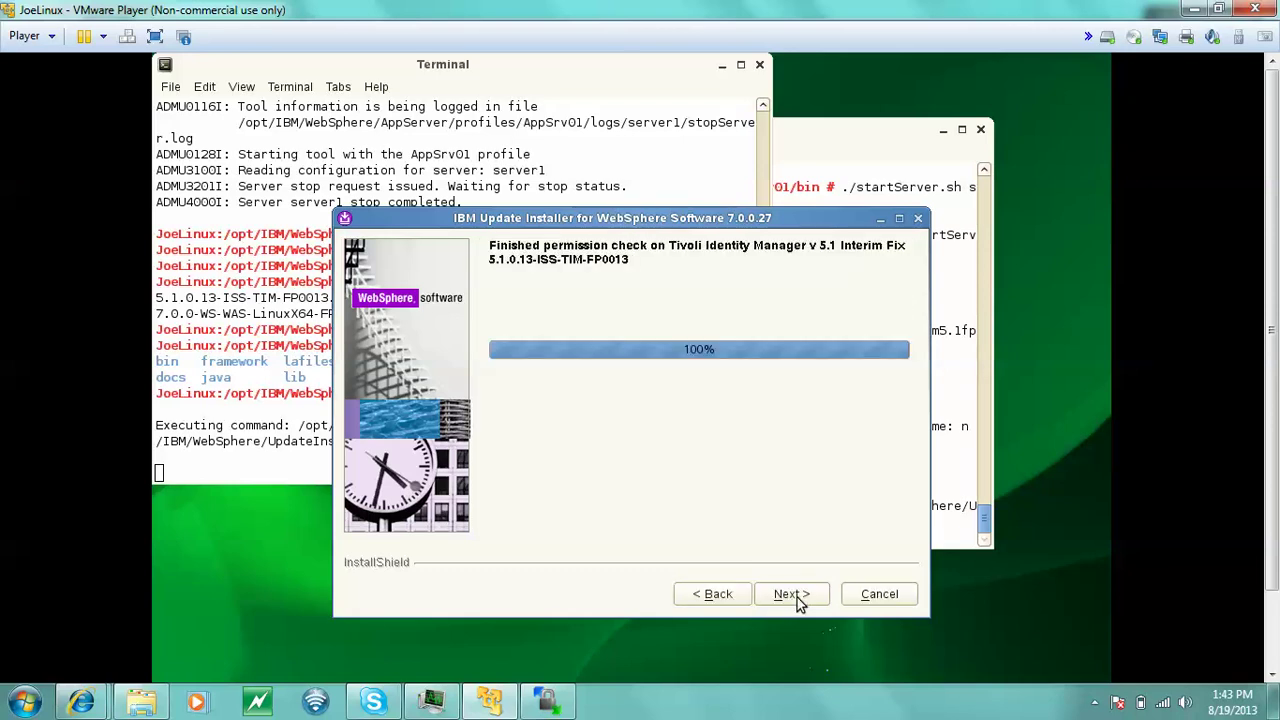
pyautogui.click(790, 594)
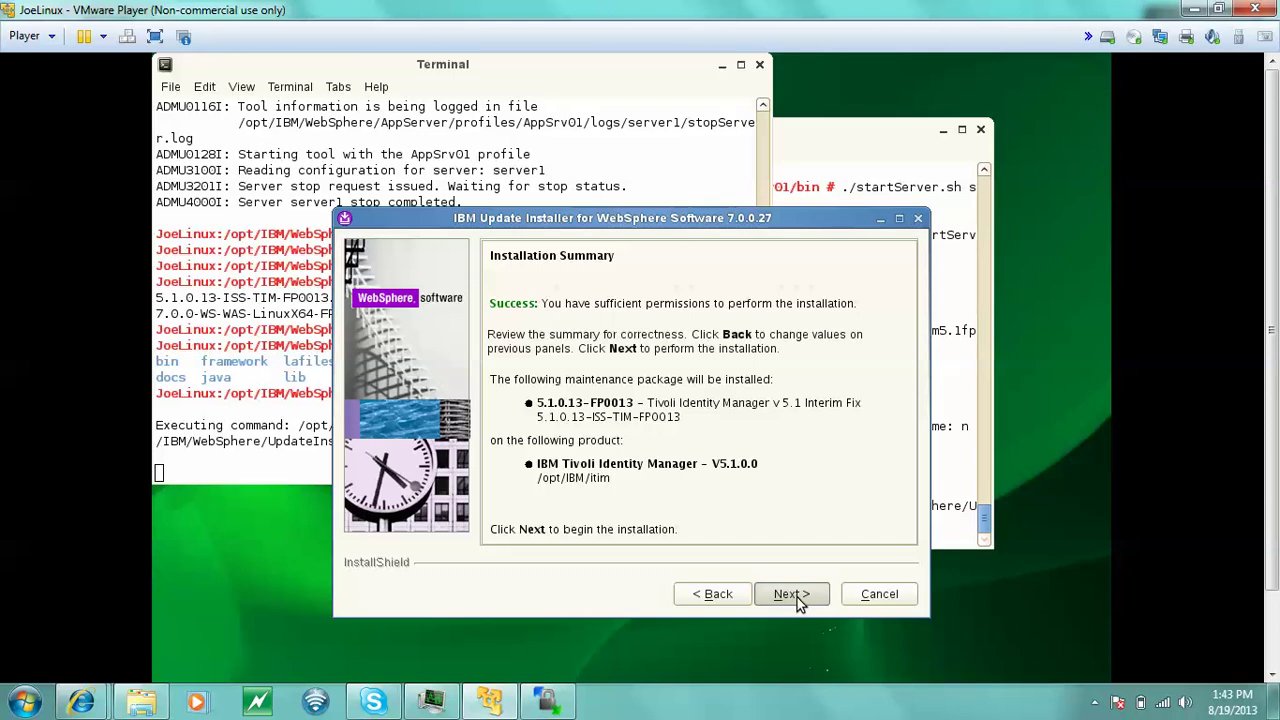
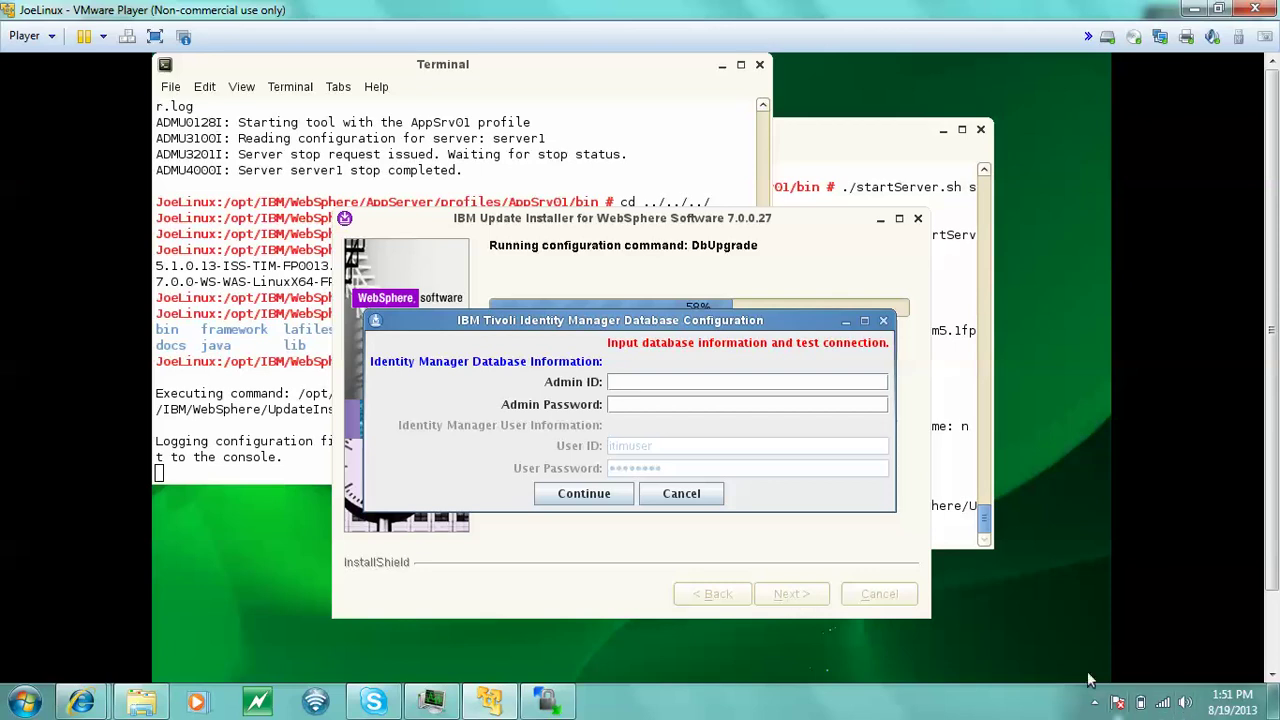
# - Fill in the DB2 admin ID and password for the Identity Manager database and continue
pyautogui.click(1094, 703)
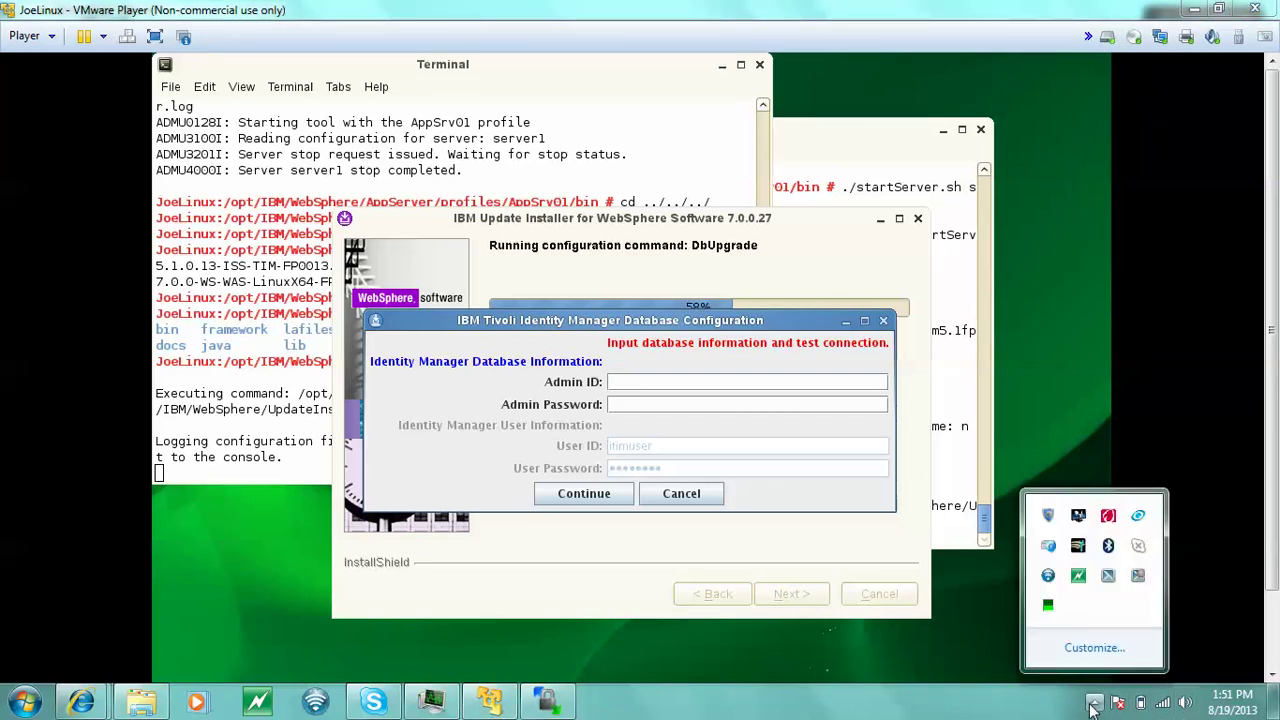
pyautogui.click(1094, 703)
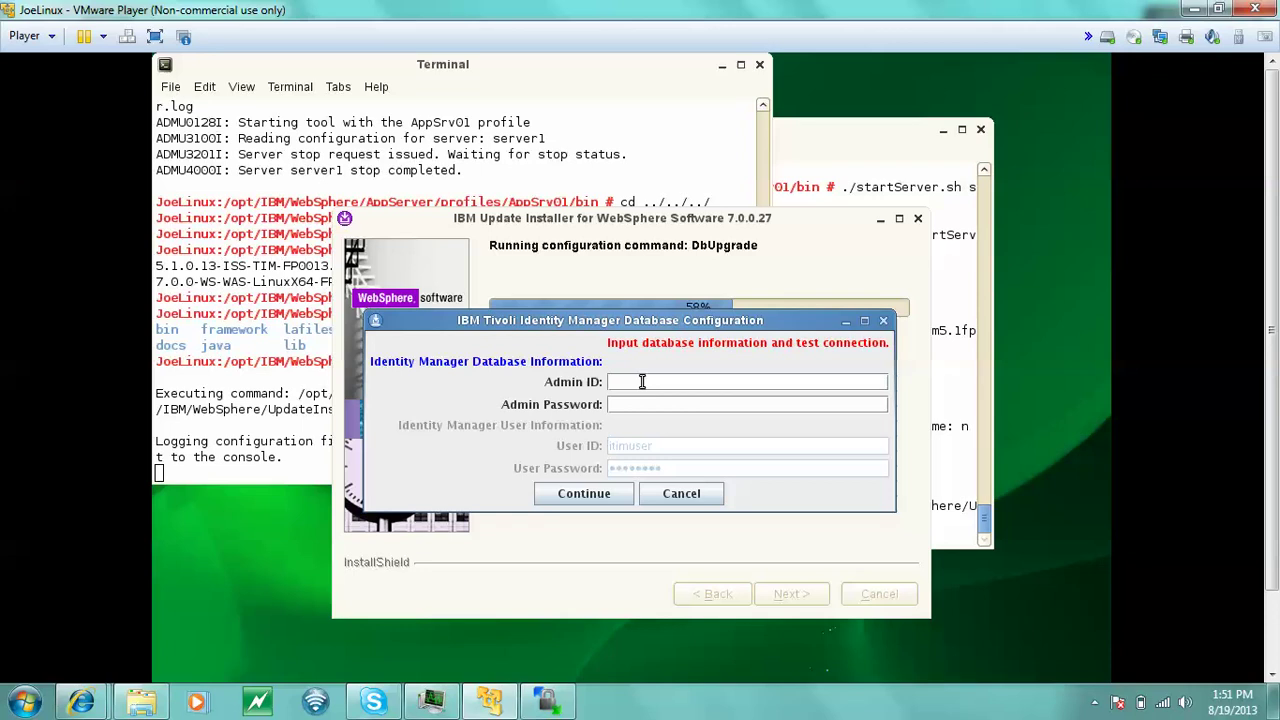
pyautogui.write('db2admin')
pyautogui.click(652, 404)
pyautogui.write('••••')
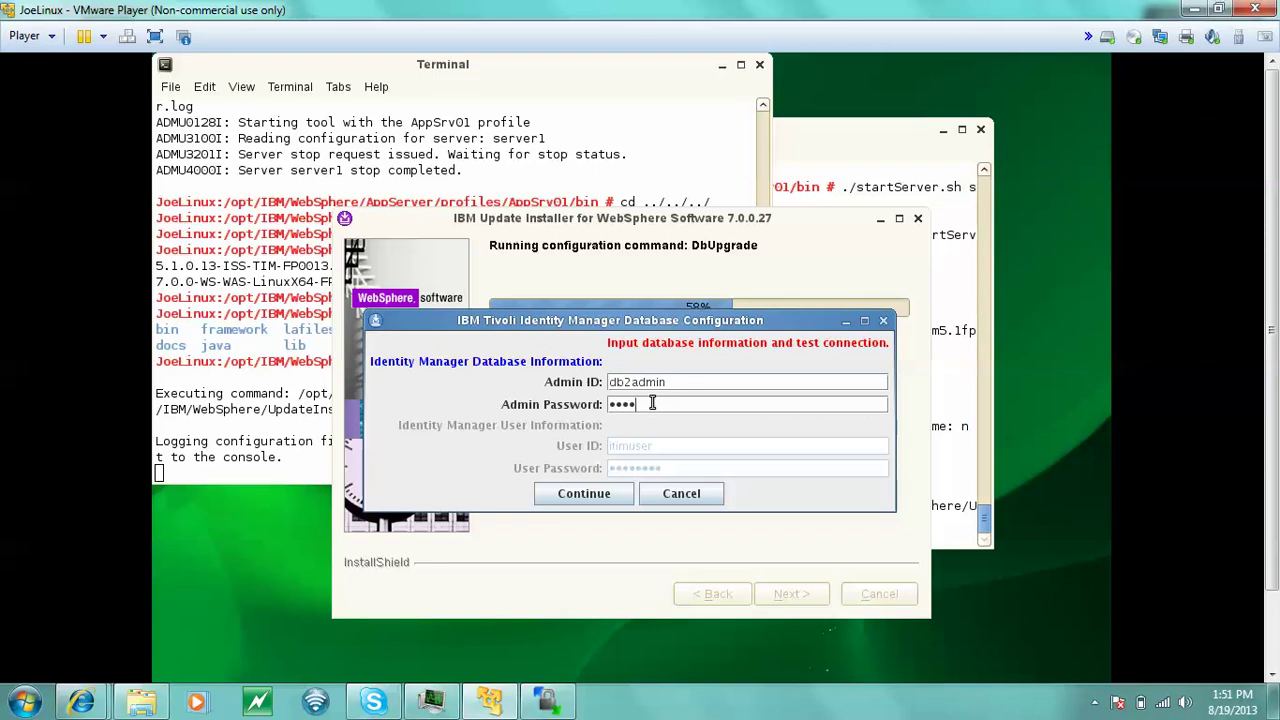
pyautogui.write('•')
pyautogui.press('BackSpace')
pyautogui.press('BackSpace')
pyautogui.press('BackSpace')
pyautogui.press('BackSpace')
pyautogui.press('BackSpace')
pyautogui.write('••••••••')
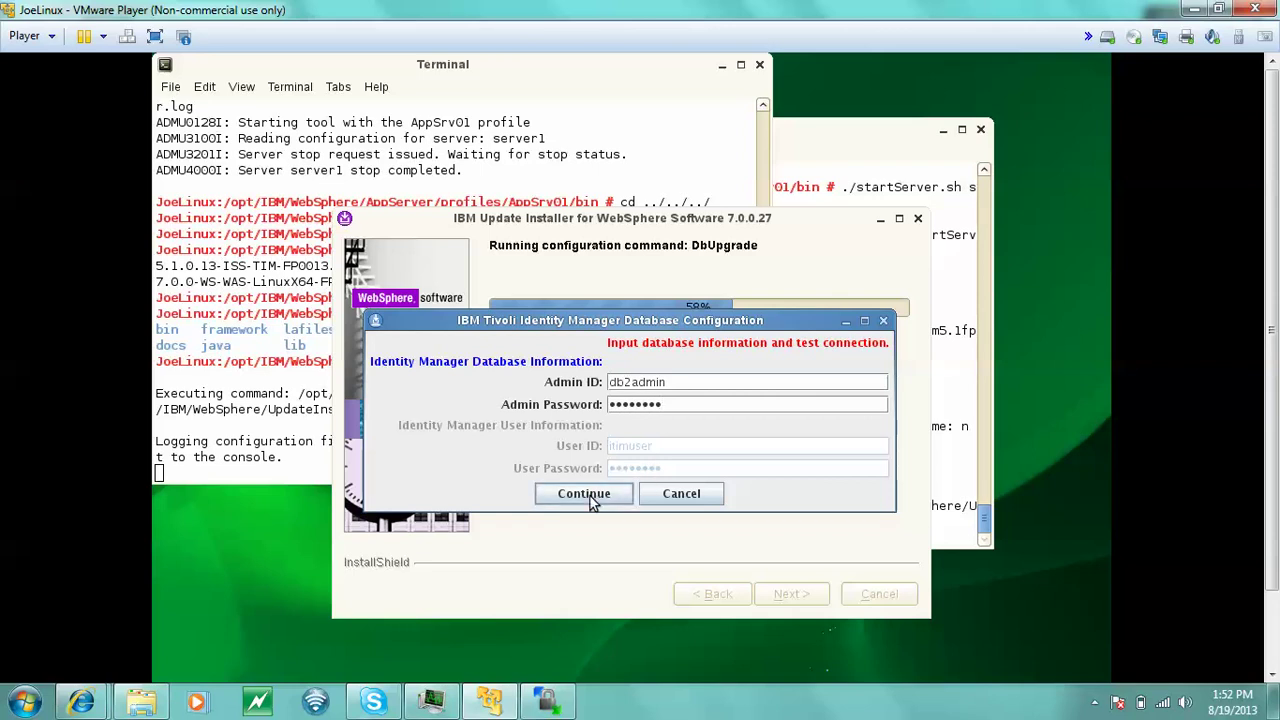
pyautogui.click(588, 497)
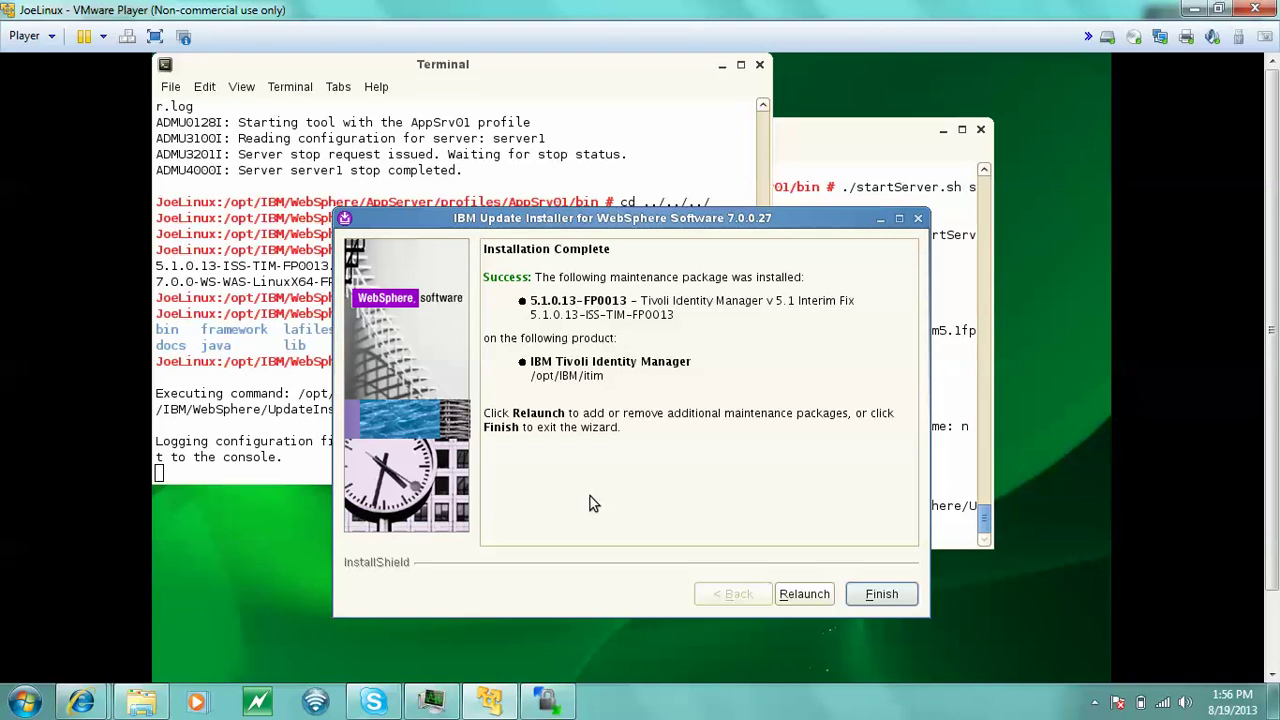
# - Finish and close the installer once fix pack 5.1.0.13-FP0013 is installed
pyautogui.click(879, 595)
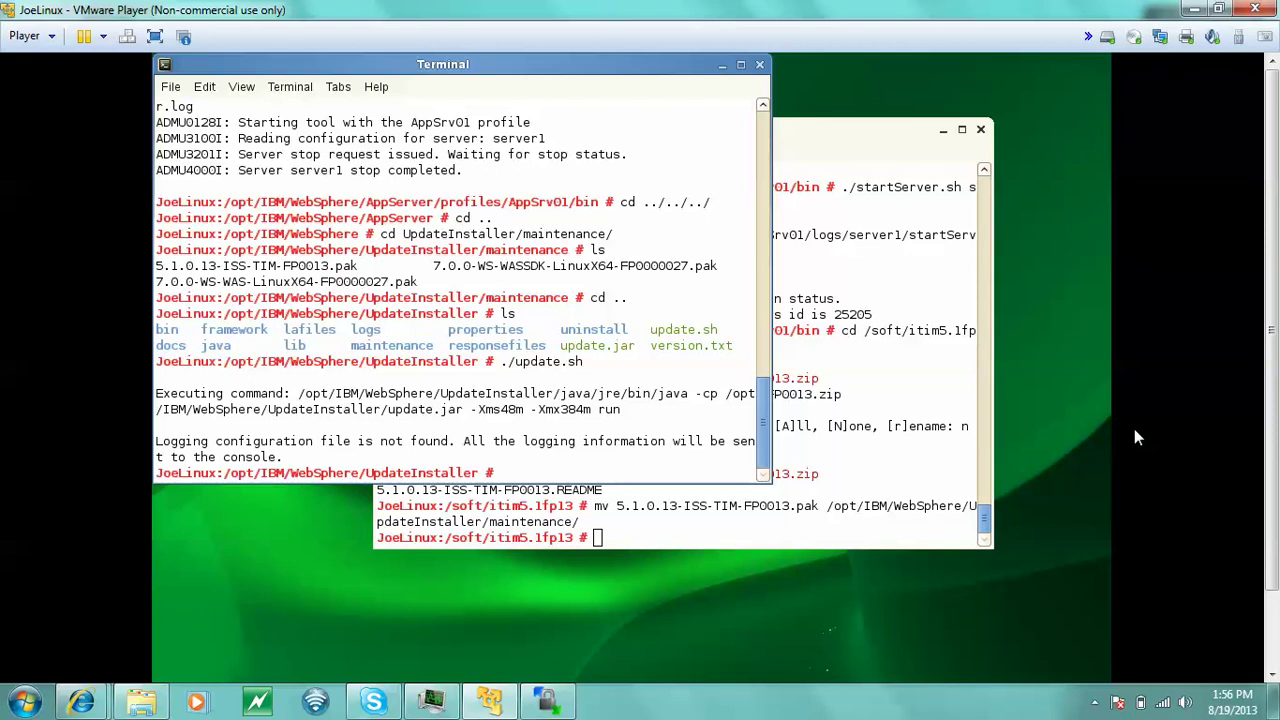
pyautogui.click(1095, 705)
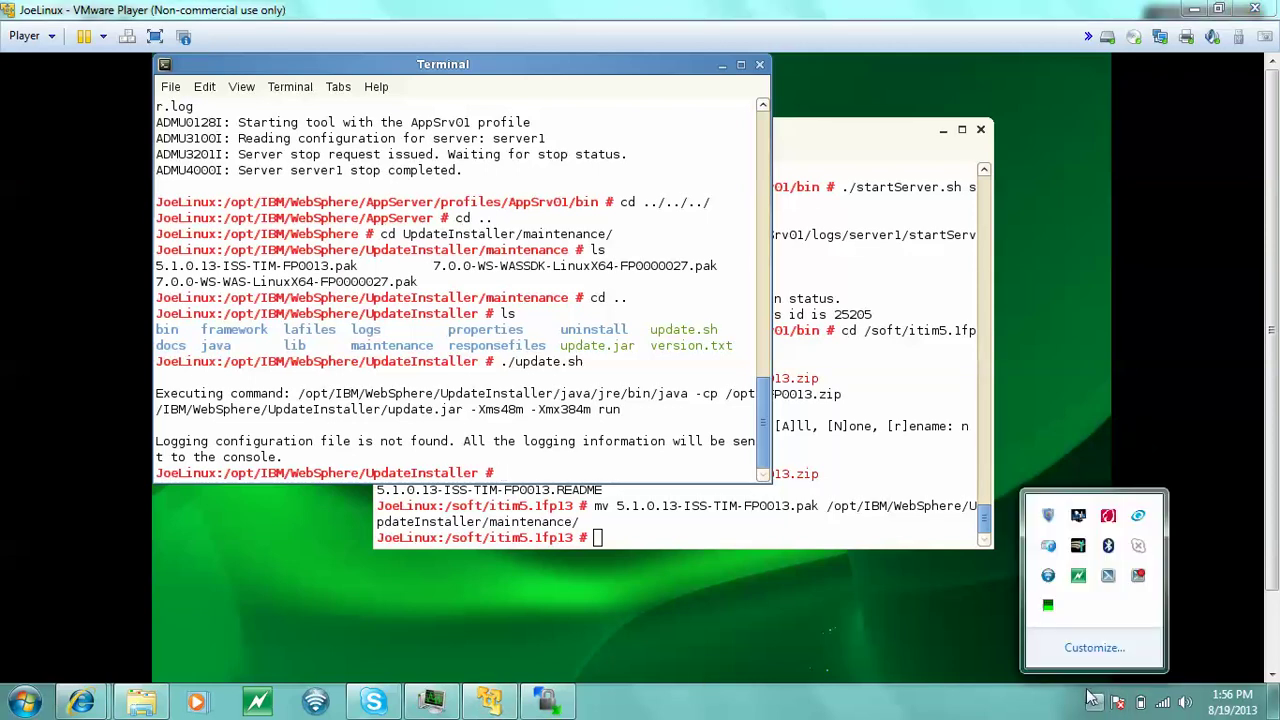
pyautogui.click(997, 706)
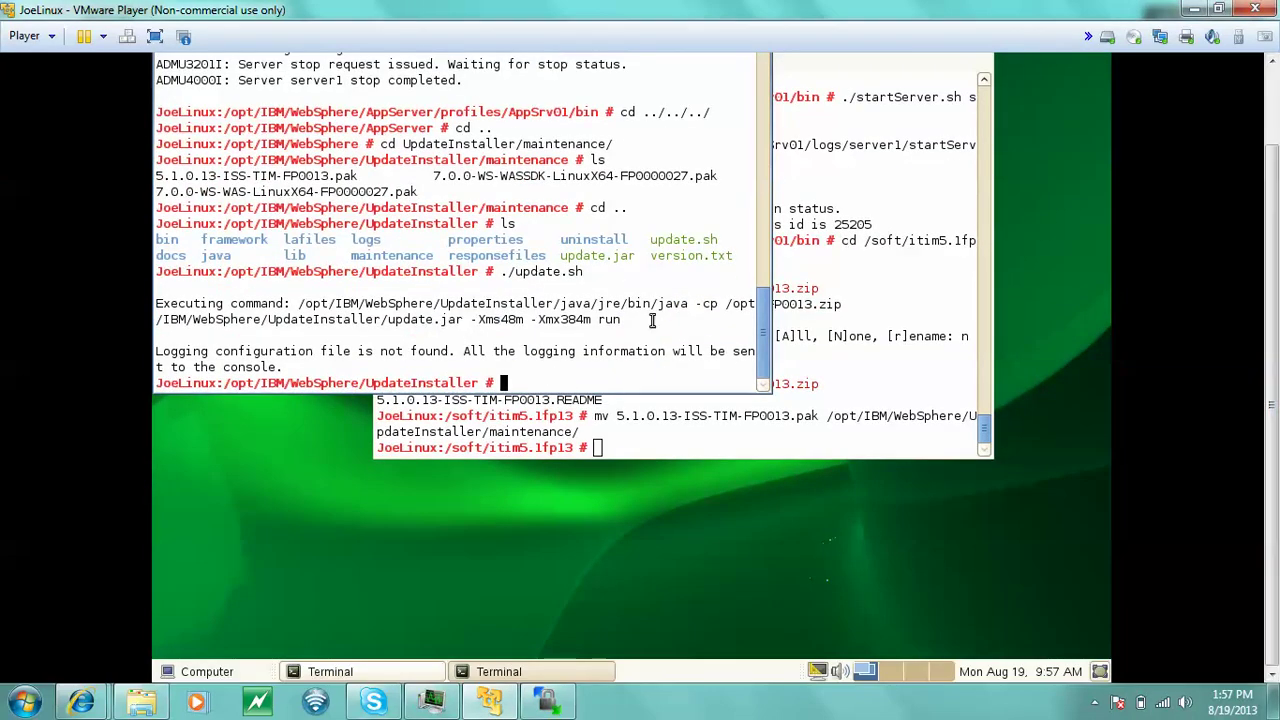
# - Recall and correct the cd .. command to move up to the WebSphere folder
pyautogui.press('Up')
pyautogui.press('Up')
pyautogui.press('Up')
pyautogui.press('Up')
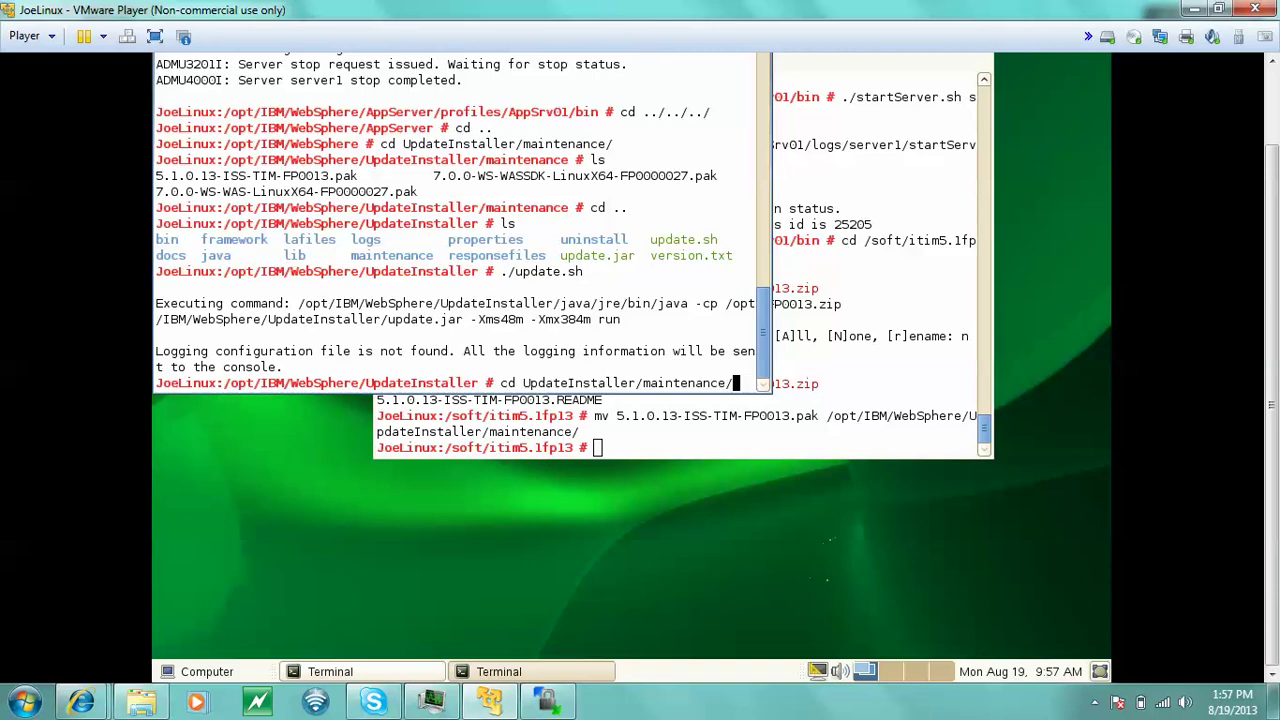
pyautogui.press('Down')
pyautogui.press('Up')
pyautogui.press('Down')
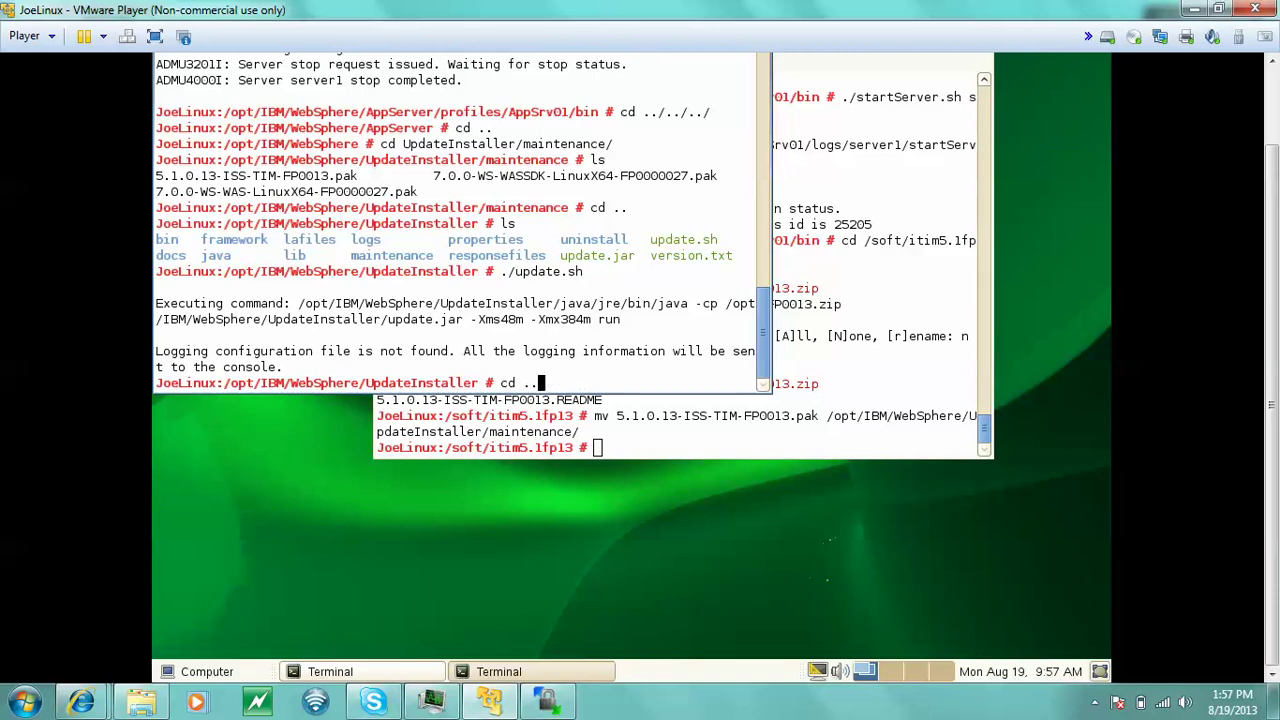
pyautogui.press('BackSpace')
pyautogui.write('.')
pyautogui.press('Return')
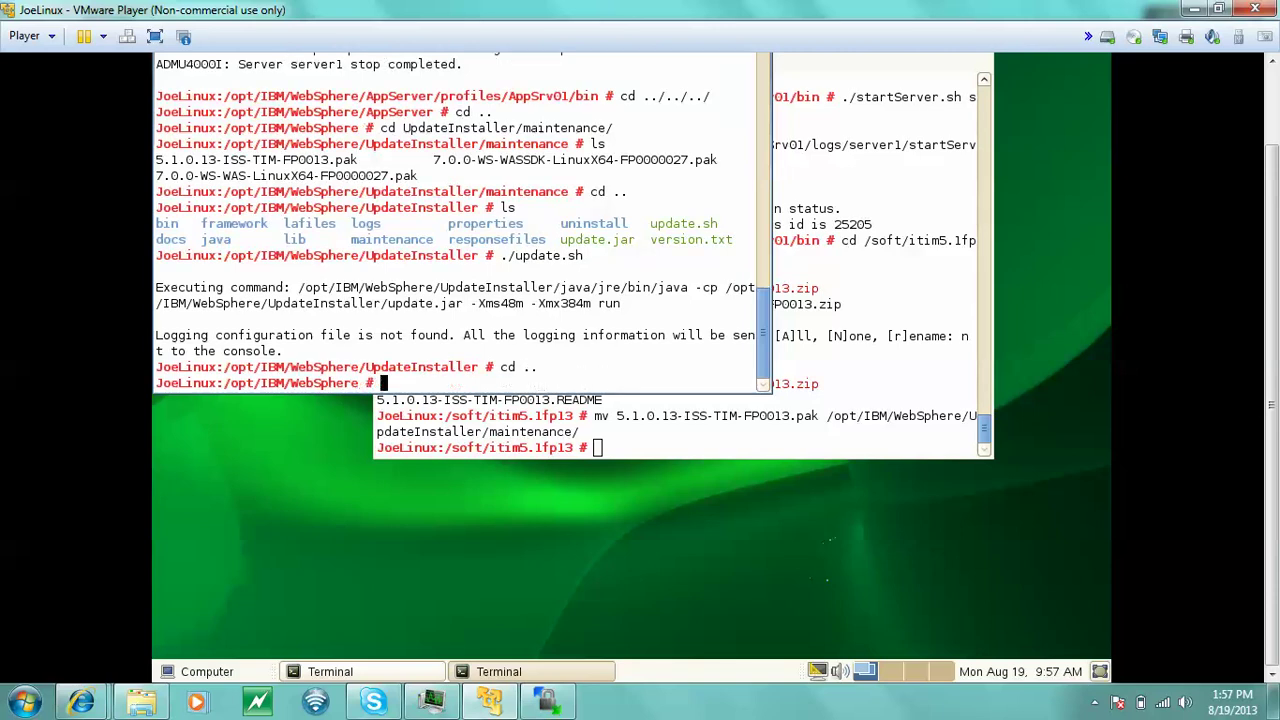
# - Enter the AppServer directory and list its contents
pyautogui.write('cd A')
pyautogui.press('Tab')
pyautogui.press('Return')
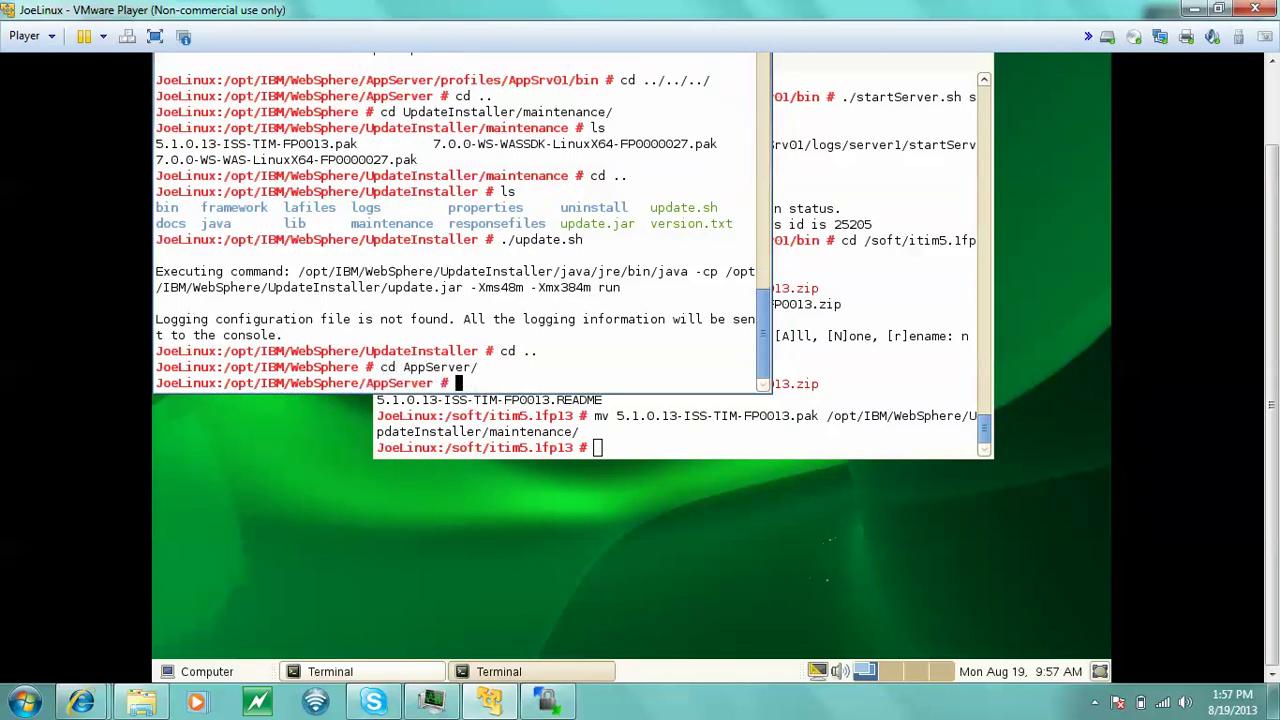
pyautogui.write('ls')
pyautogui.press('Return')
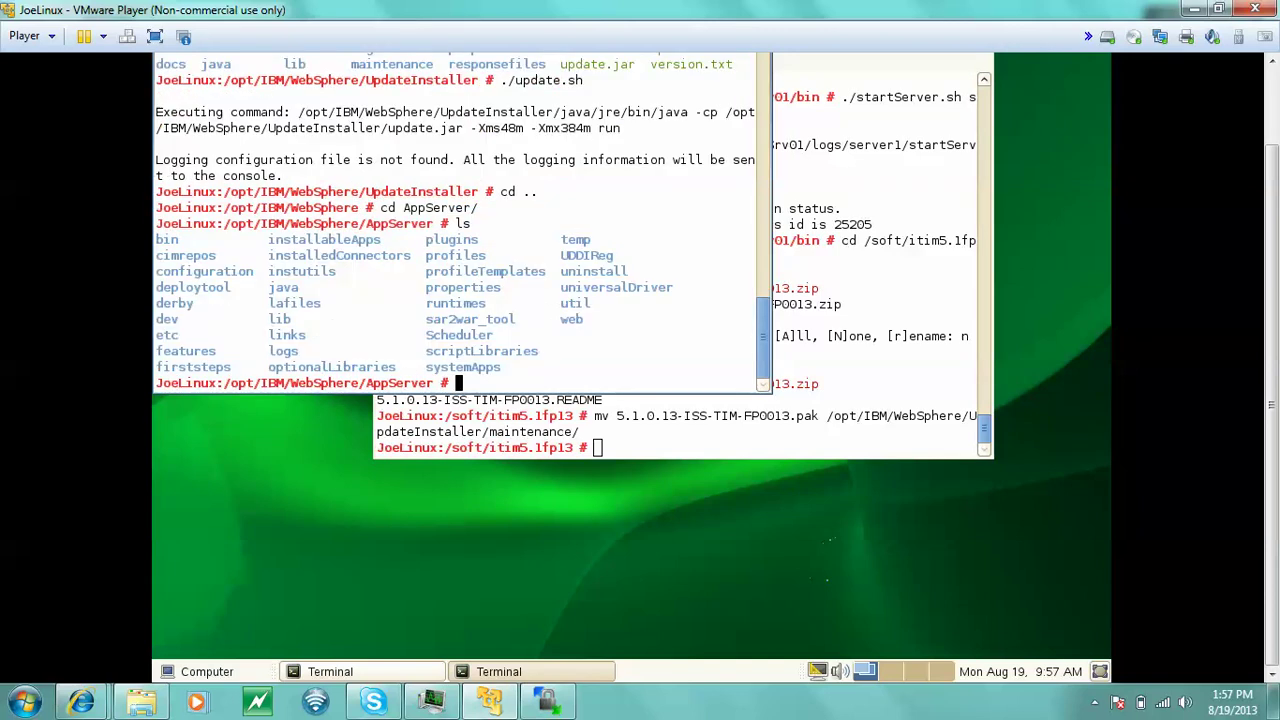
# - Enter the profiles directory, list it, then move into AppSrv01/bin
pyautogui.write('cd profile')
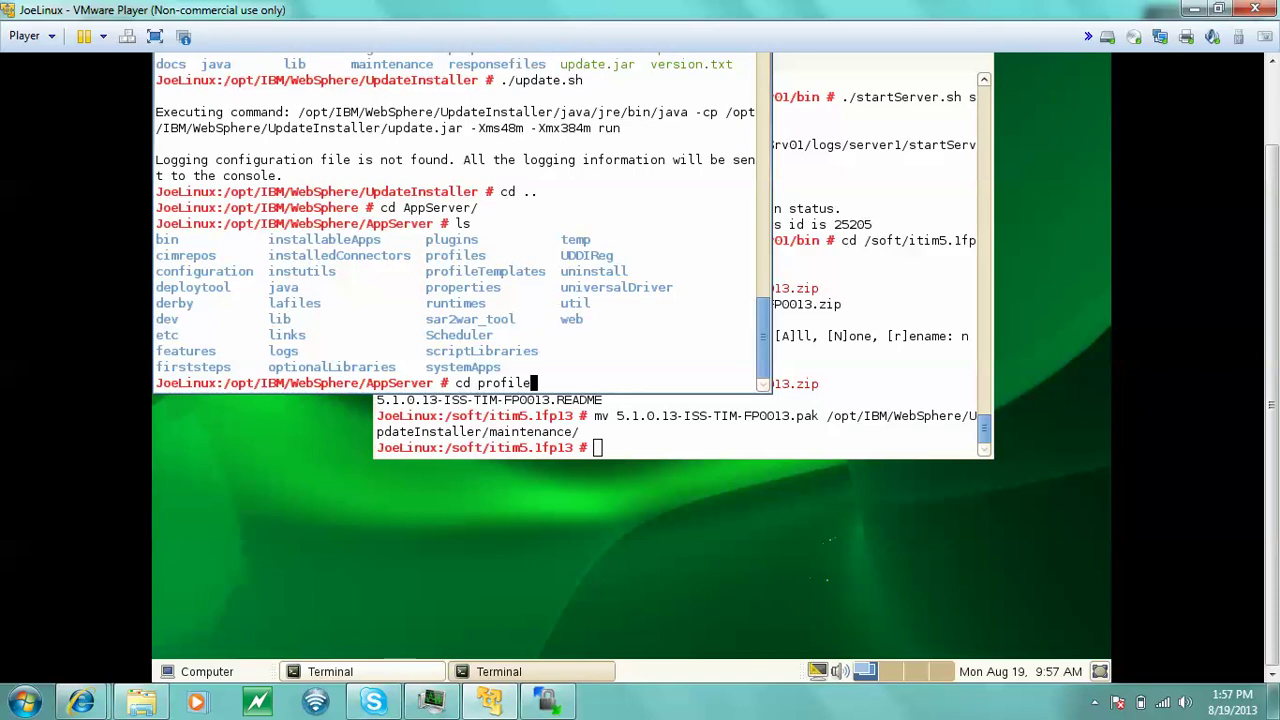
pyautogui.write('s/bin')
pyautogui.press('Return')
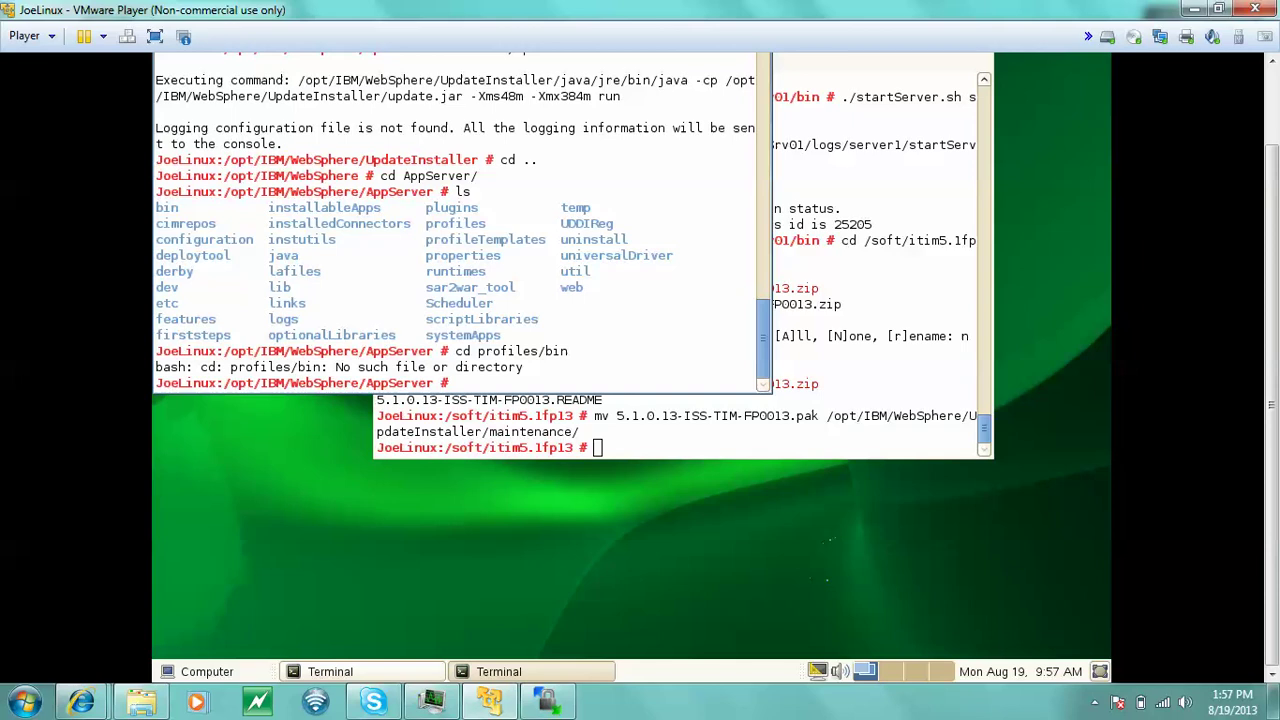
pyautogui.write('cd profiles')
pyautogui.press('Return')
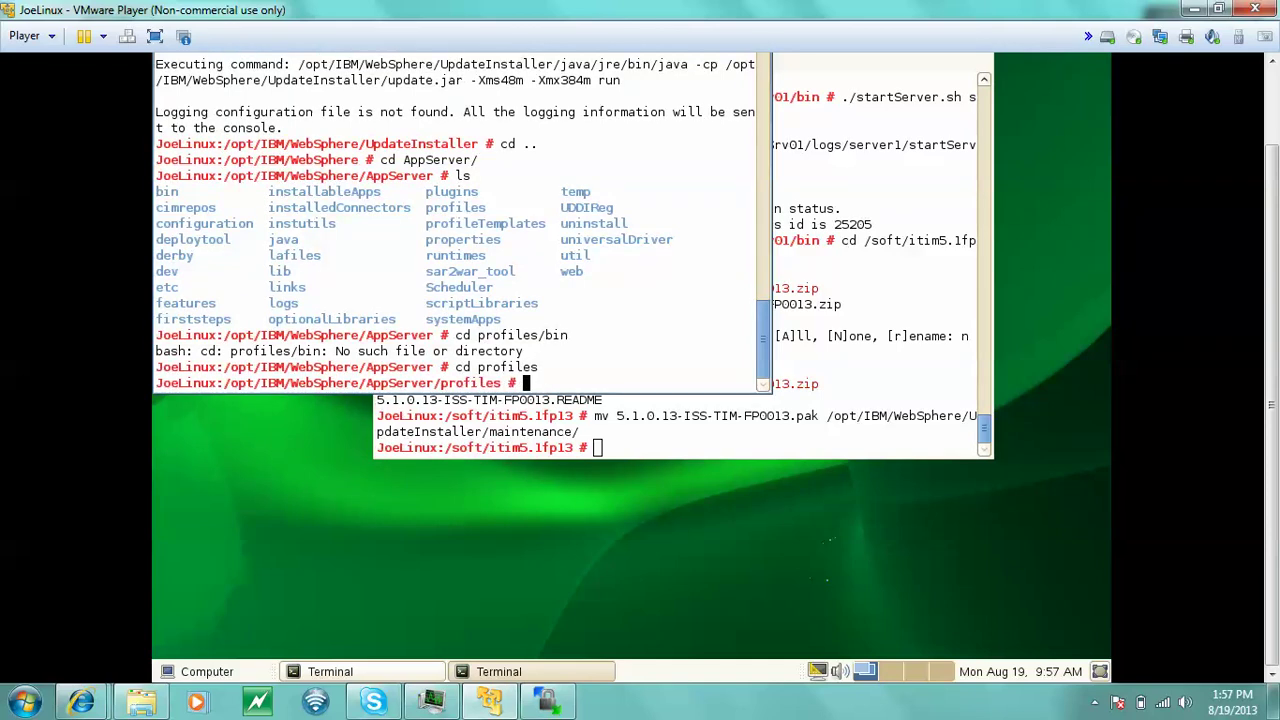
pyautogui.write('cd ')
pyautogui.write('b')
pyautogui.press('BackSpace')
pyautogui.press('BackSpace')
pyautogui.press('BackSpace')
pyautogui.press('BackSpace')
pyautogui.write('ls')
pyautogui.press('Return')
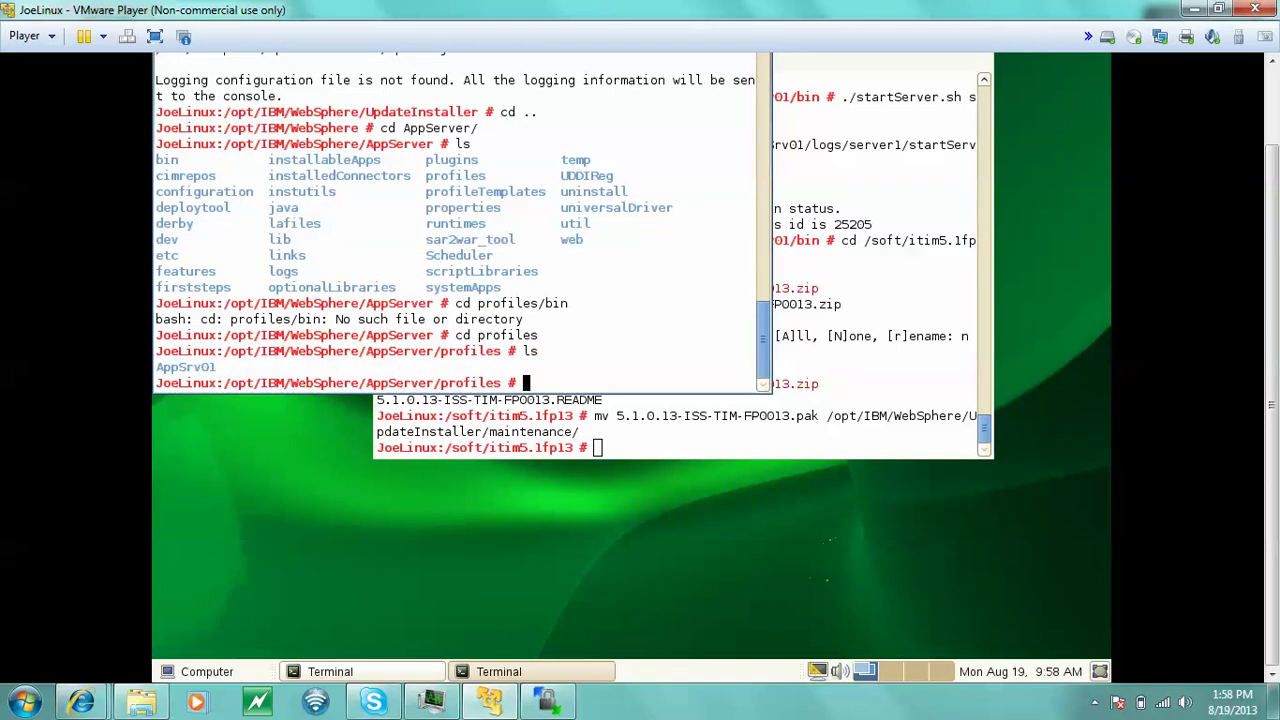
pyautogui.write('cd ')
pyautogui.write('A')
pyautogui.press('Tab')
pyautogui.write('bin/')
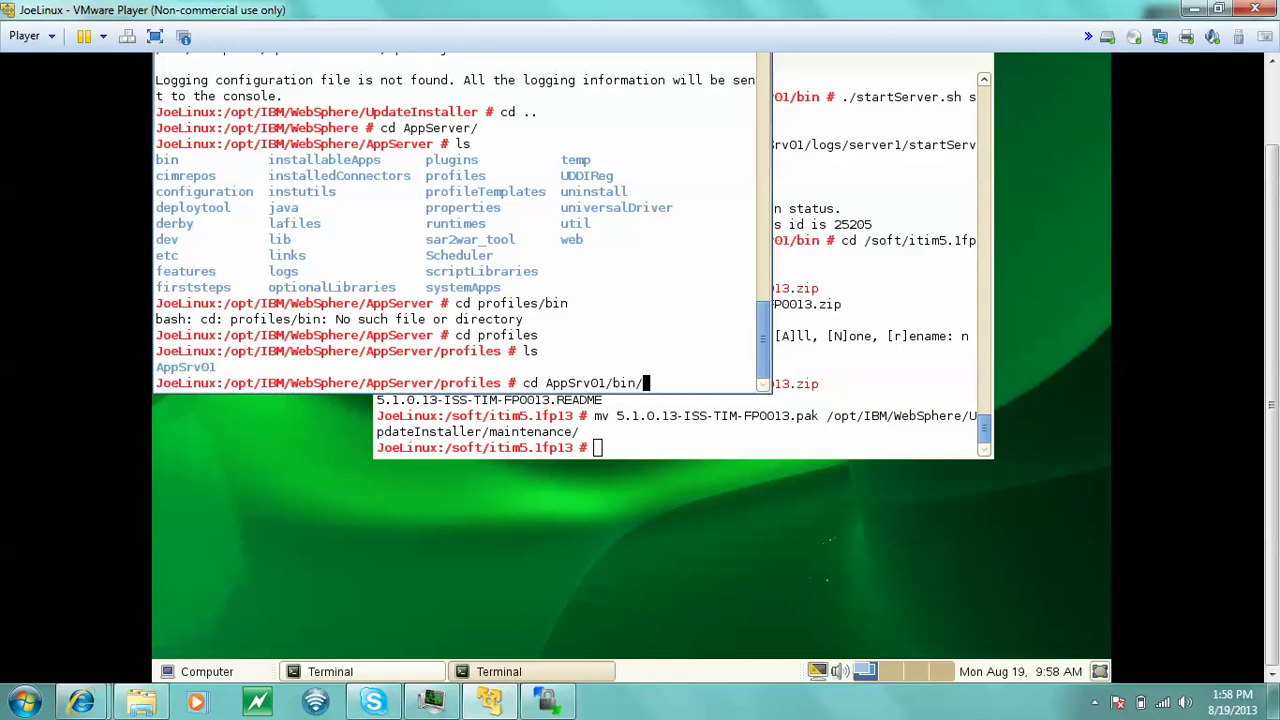
pyautogui.press('Return')
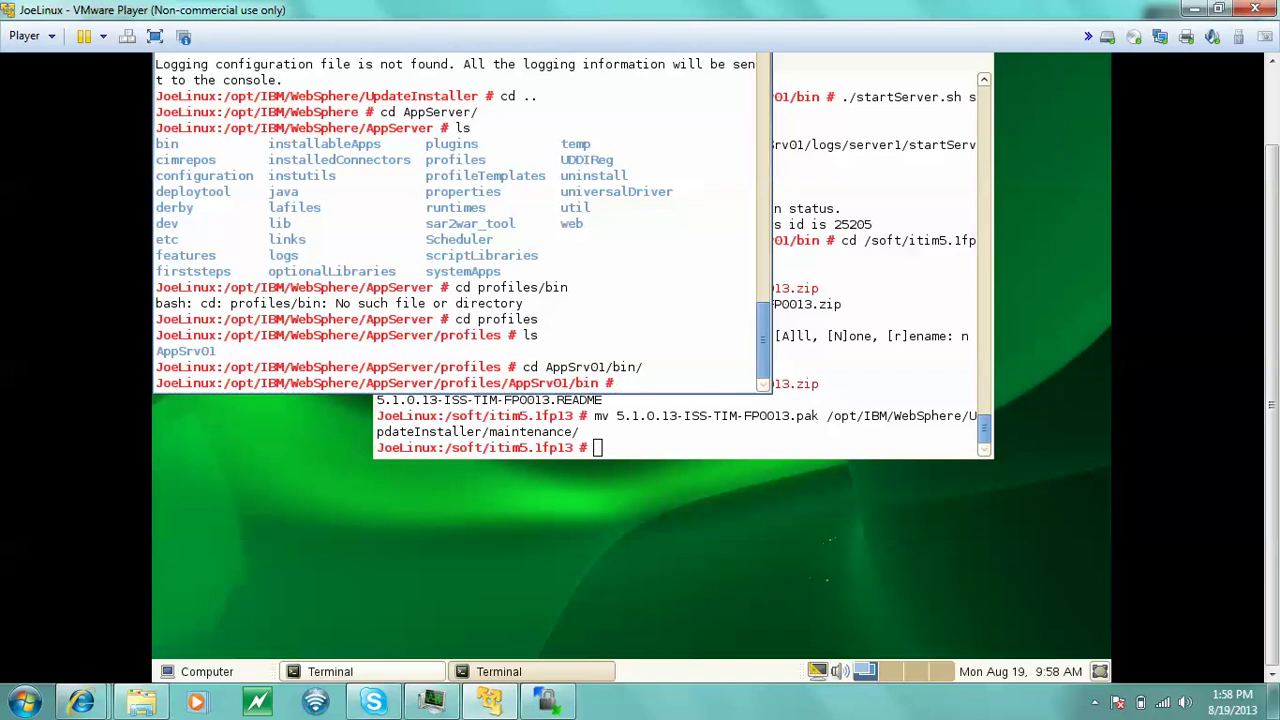
# - Type the startServer.sh server1 command with the admin username, then clear the mistyped line
pyautogui.write('./startServer.sh ser')
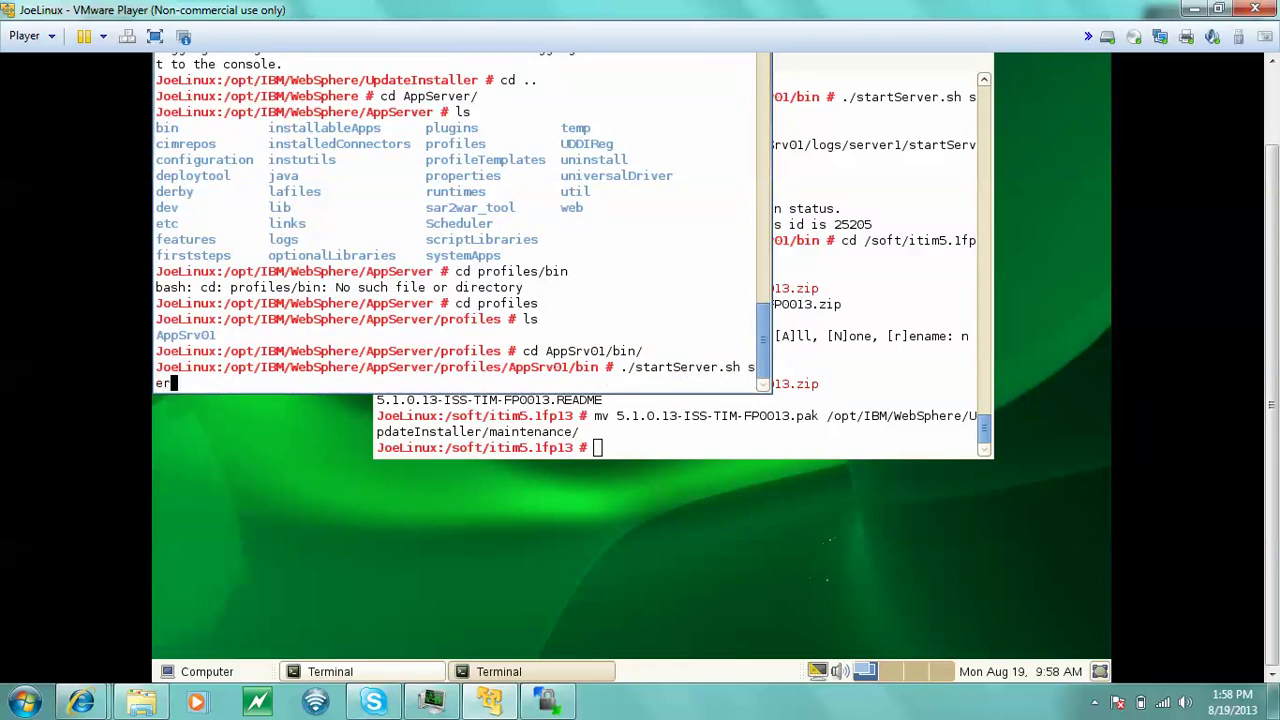
pyautogui.write('ver1 -username')
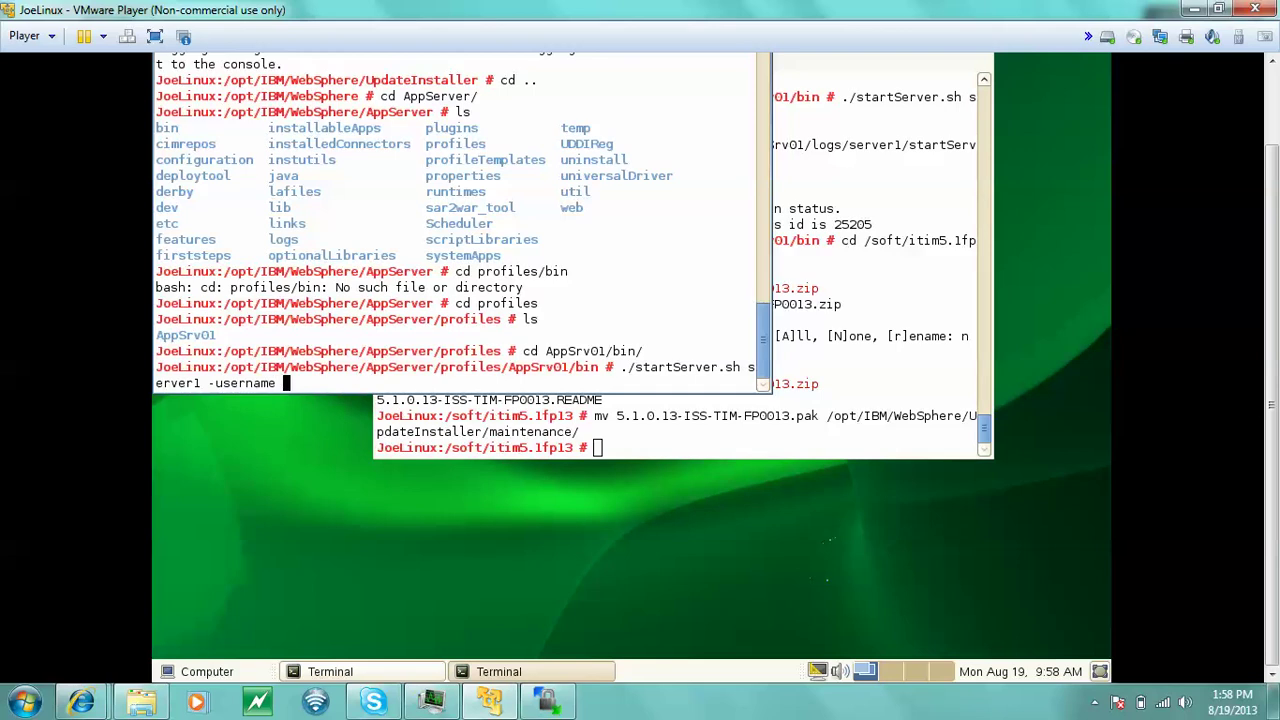
pyautogui.write(' wasadmin -password')
pyautogui.press('Up')
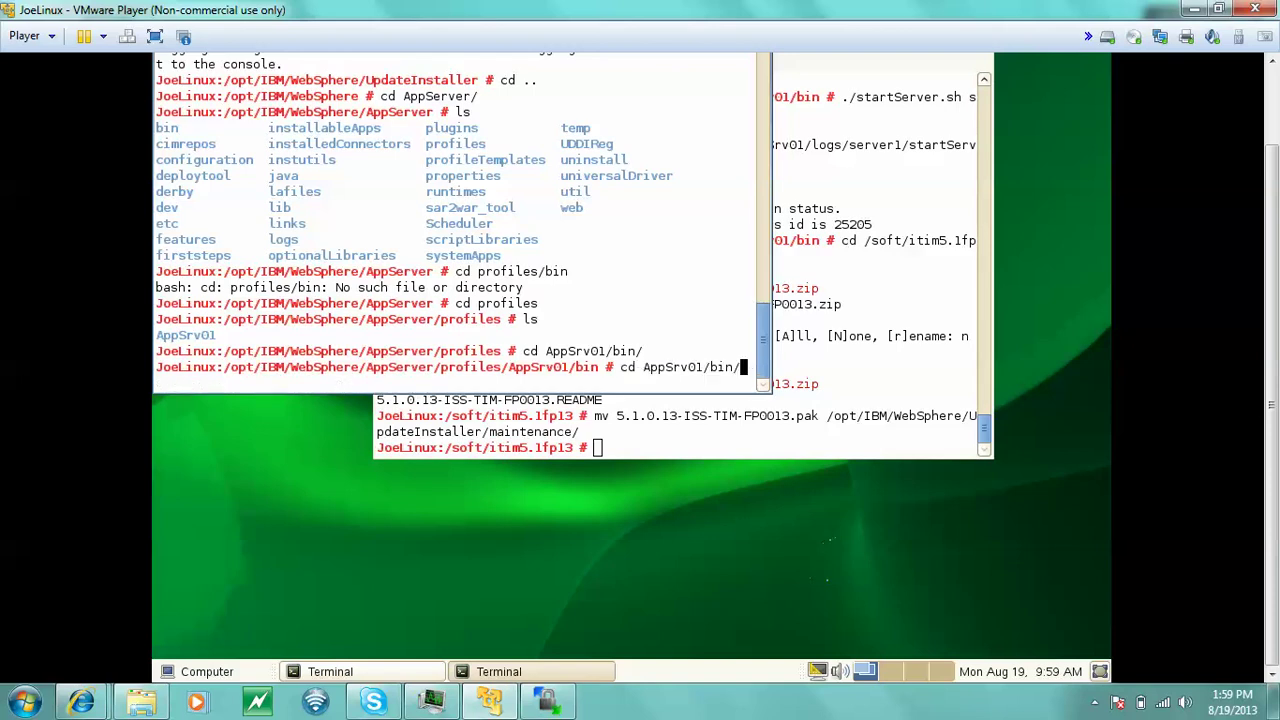
pyautogui.write('assw0rd')
pyautogui.hotkey('ctrl', 'u')
pyautogui.write('ls')
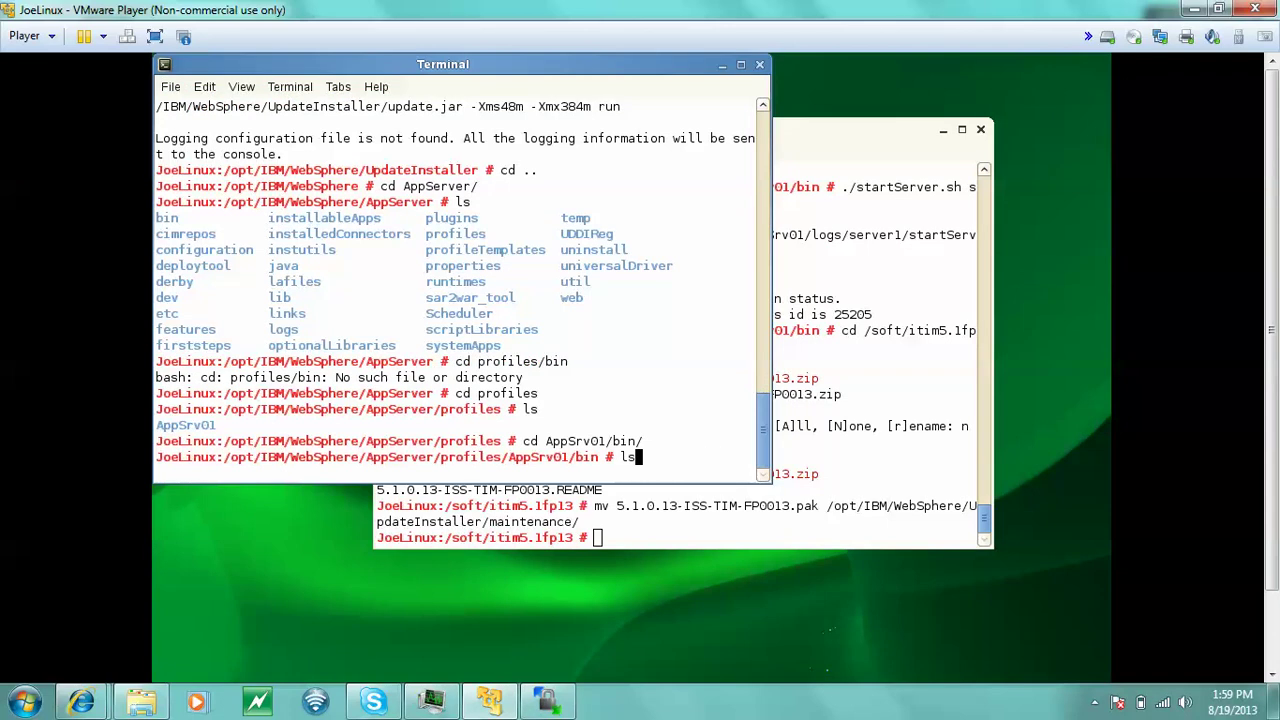
# - Recall startServer.sh server1, fix the -password option, add the admin password and run it
pyautogui.press('Up')
pyautogui.press('Up')
pyautogui.press('Up')
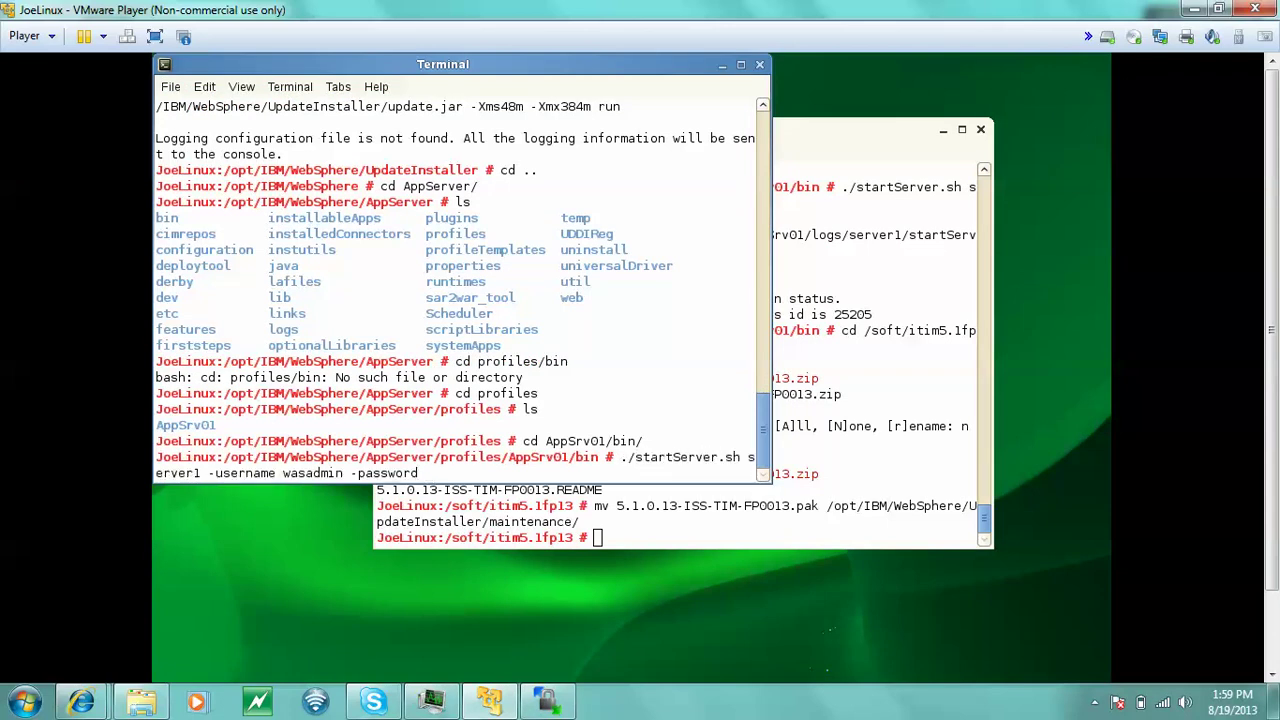
pyautogui.press('Left')
pyautogui.press('Left')
pyautogui.press('Left')
pyautogui.press('BackSpace')
pyautogui.write('0')
pyautogui.press('BackSpace')
pyautogui.write('a')
pyautogui.press('Right')
pyautogui.press('Right')
pyautogui.press('Right')
pyautogui.write('P')
pyautogui.press('BackSpace')
pyautogui.press('BackSpace')
pyautogui.press('BackSpace')
pyautogui.press('BackSpace')
pyautogui.press('BackSpace')
pyautogui.press('BackSpace')
pyautogui.write('word Passw0rd')
pyautogui.press('Return')
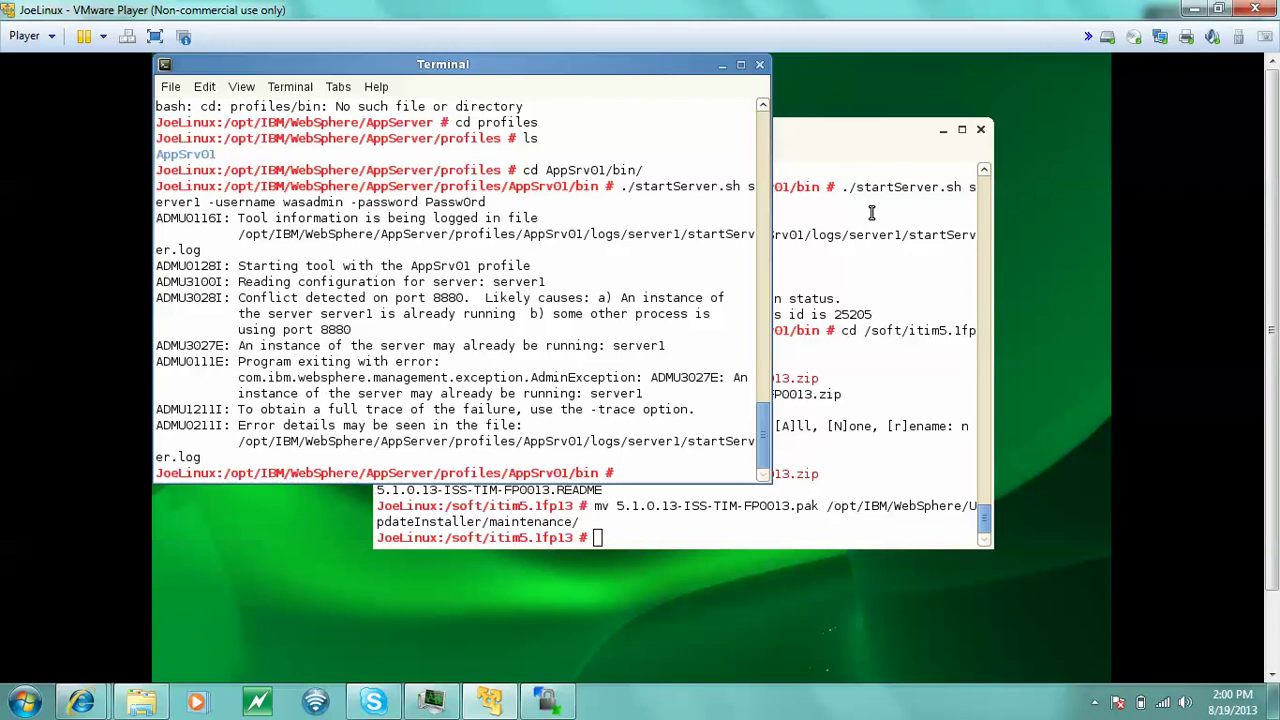
# - Recall the startServer.sh server1 command after the ADMU3027E port 8880 error
pyautogui.press('Up')
# - Change the recalled command to serverStatus.sh server1 and run it, showing server1 STARTED
pyautogui.press('Left')
pyautogui.press('Left')
pyautogui.press('Left')
pyautogui.press('Left')
pyautogui.press('Left')
pyautogui.press('Left')
pyautogui.press('Left')
pyautogui.press('Left')
pyautogui.press('Left')
pyautogui.press('Left')
pyautogui.press('Left')
pyautogui.press('Left')
pyautogui.press('Left')
pyautogui.press('Left')
pyautogui.press('Left')
pyautogui.press('Left')
pyautogui.press('Left')
pyautogui.press('Left')
pyautogui.press('Left')
pyautogui.press('Left')
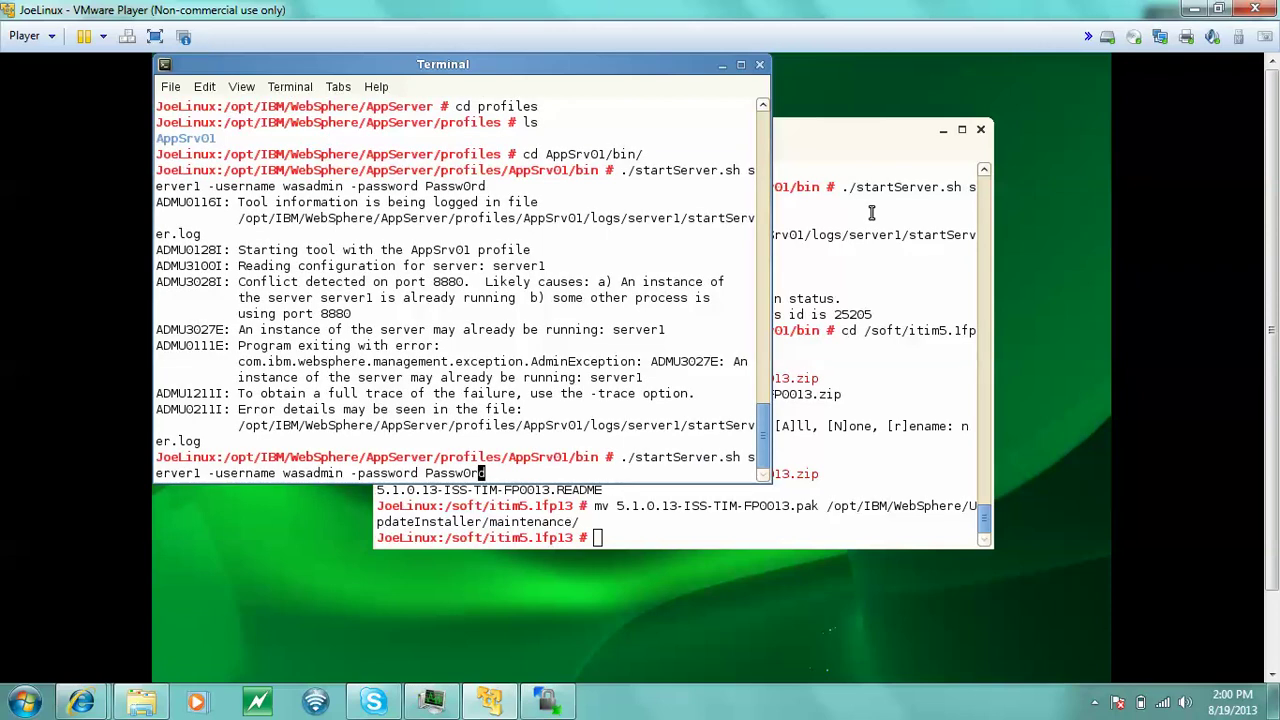
pyautogui.press('Left')
pyautogui.press('Left')
pyautogui.press('Left')
pyautogui.press('Left')
pyautogui.press('Left')
pyautogui.press('Left')
pyautogui.press('Left')
pyautogui.press('Left')
pyautogui.press('Left')
pyautogui.press('Left')
pyautogui.press('Left')
pyautogui.press('Left')
pyautogui.press('Left')
pyautogui.press('Left')
pyautogui.press('Left')
pyautogui.press('Left')
pyautogui.press('Left')
pyautogui.press('Left')
pyautogui.press('Left')
pyautogui.press('Left')
pyautogui.press('Left')
pyautogui.press('Left')
pyautogui.press('Left')
pyautogui.press('Delete')
pyautogui.press('Delete')
pyautogui.press('Delete')
pyautogui.press('Delete')
pyautogui.press('Delete')
pyautogui.press('Delete')
pyautogui.press('Delete')
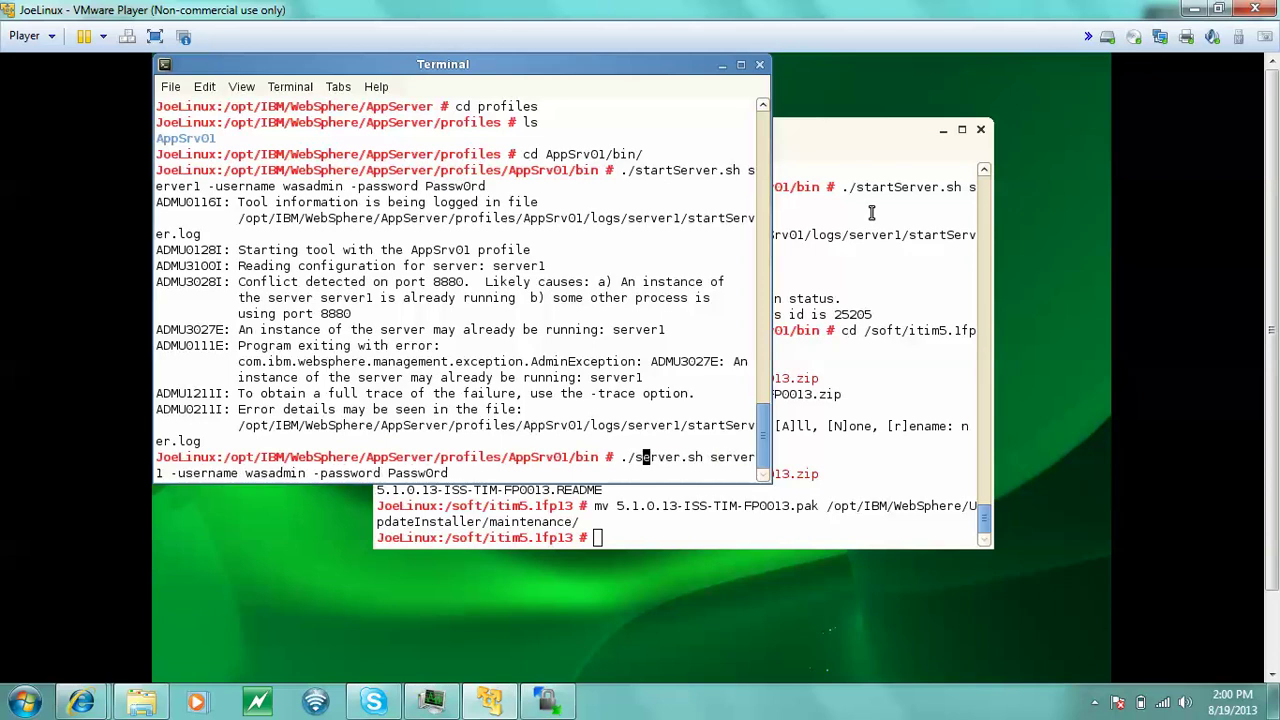
pyautogui.press('Delete')
pyautogui.press('Delete')
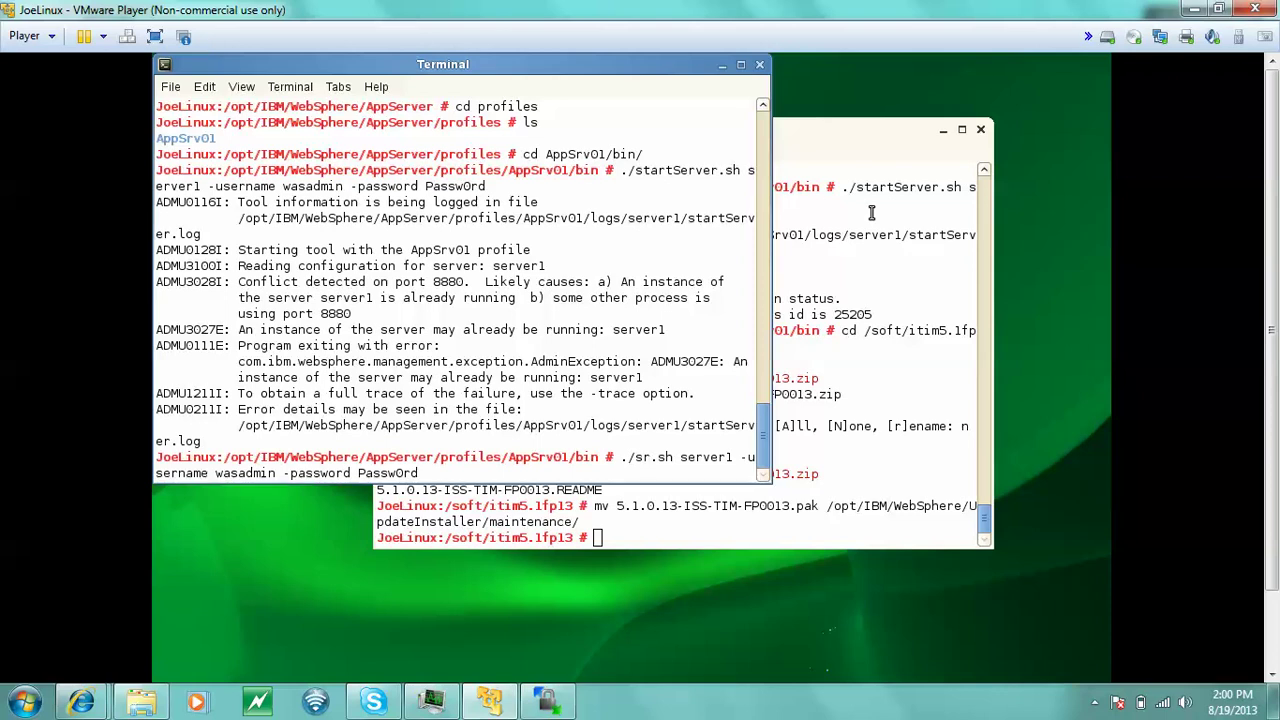
pyautogui.press('Delete')
pyautogui.write('er')
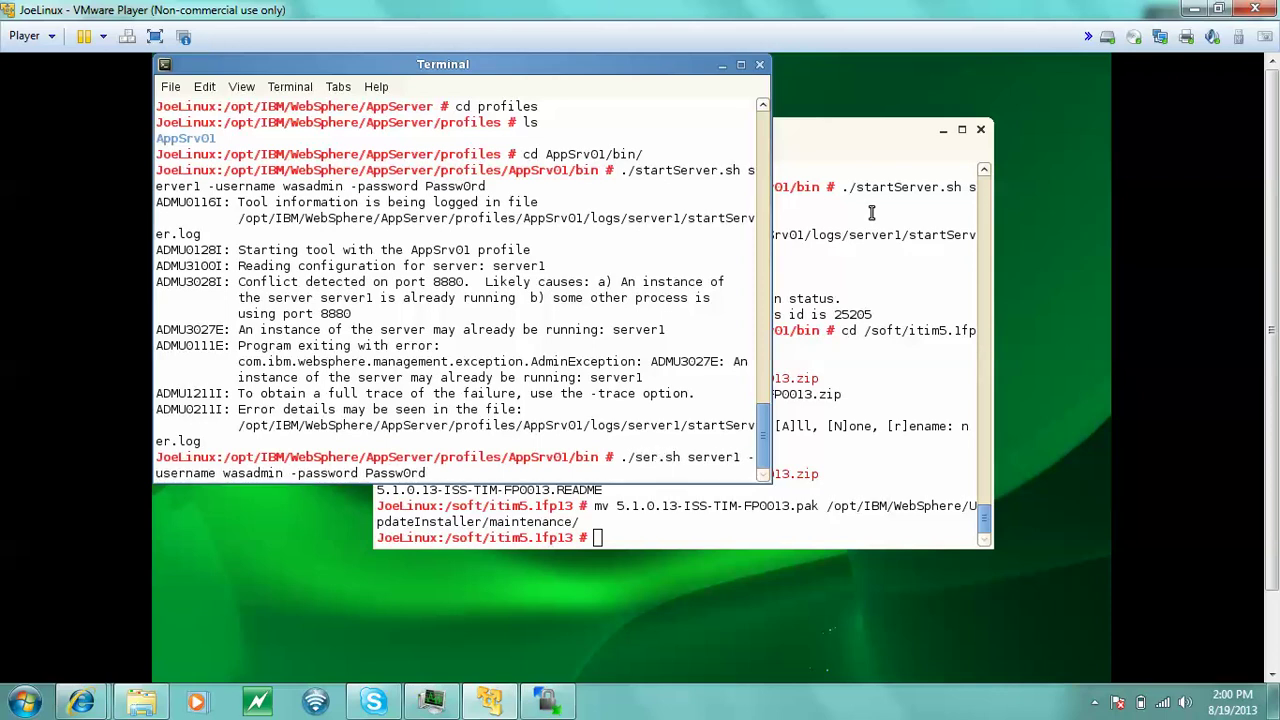
pyautogui.write('verStatus')
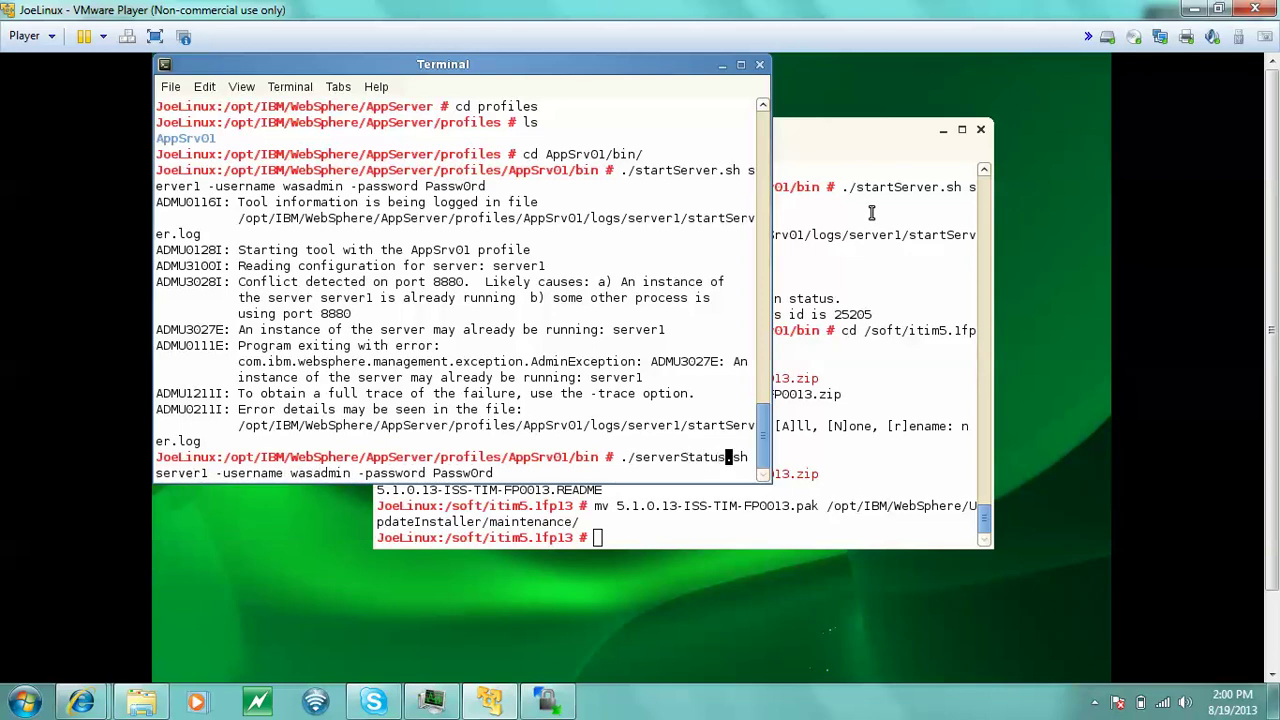
pyautogui.press('Right')
pyautogui.press('Right')
pyautogui.press('Right')
pyautogui.press('Right')
pyautogui.press('Right')
pyautogui.press('Right')
pyautogui.press('Right')
pyautogui.press('Right')
pyautogui.press('Right')
pyautogui.press('Right')
pyautogui.press('Right')
pyautogui.press('Right')
pyautogui.press('Right')
pyautogui.press('Right')
pyautogui.press('Right')
pyautogui.press('Right')
pyautogui.press('Right')
pyautogui.press('Right')
pyautogui.press('Right')
pyautogui.press('Right')
pyautogui.press('Right')
pyautogui.press('Right')
pyautogui.press('Right')
pyautogui.press('Right')
pyautogui.press('Right')
pyautogui.press('Right')
pyautogui.press('Right')
pyautogui.press('Right')
pyautogui.press('Right')
pyautogui.press('Right')
pyautogui.press('Right')
pyautogui.press('Right')
pyautogui.press('Right')
pyautogui.press('Right')
pyautogui.press('Right')
pyautogui.press('Right')
pyautogui.press('Right')
pyautogui.press('Right')
pyautogui.press('Right')
pyautogui.press('Right')
pyautogui.press('Return')
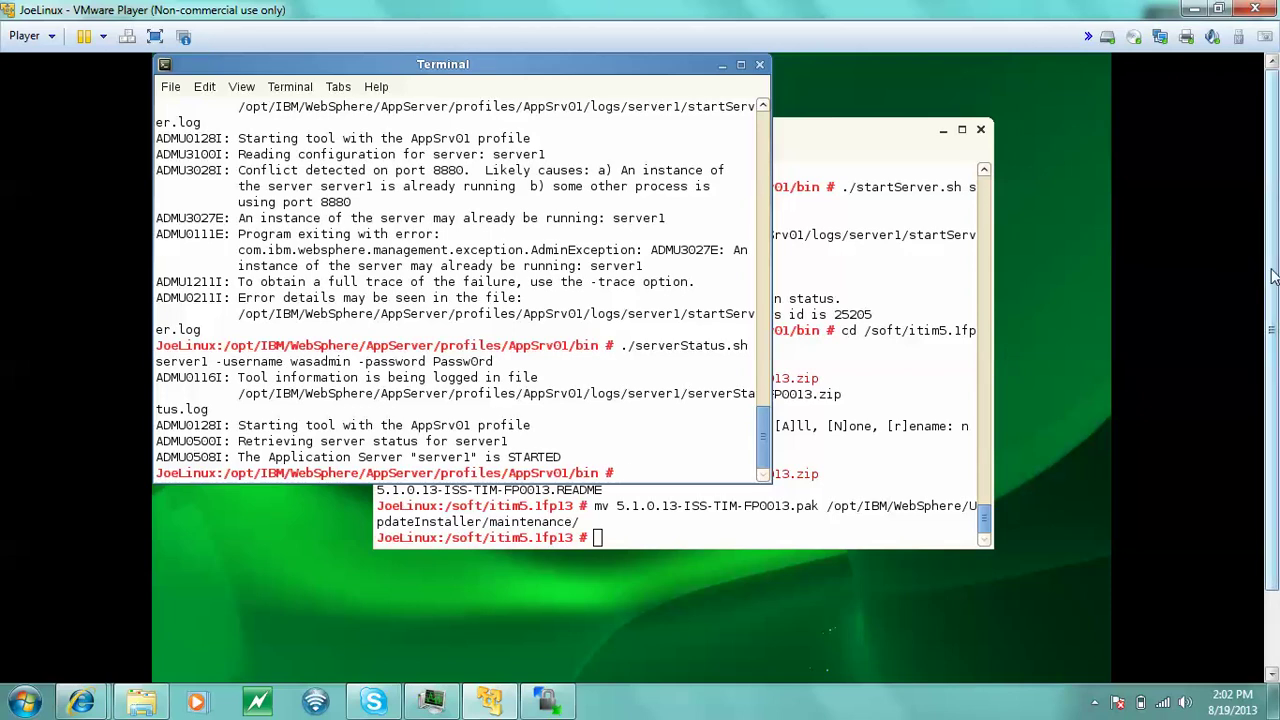
pyautogui.scroll(-2, 1275, 277)
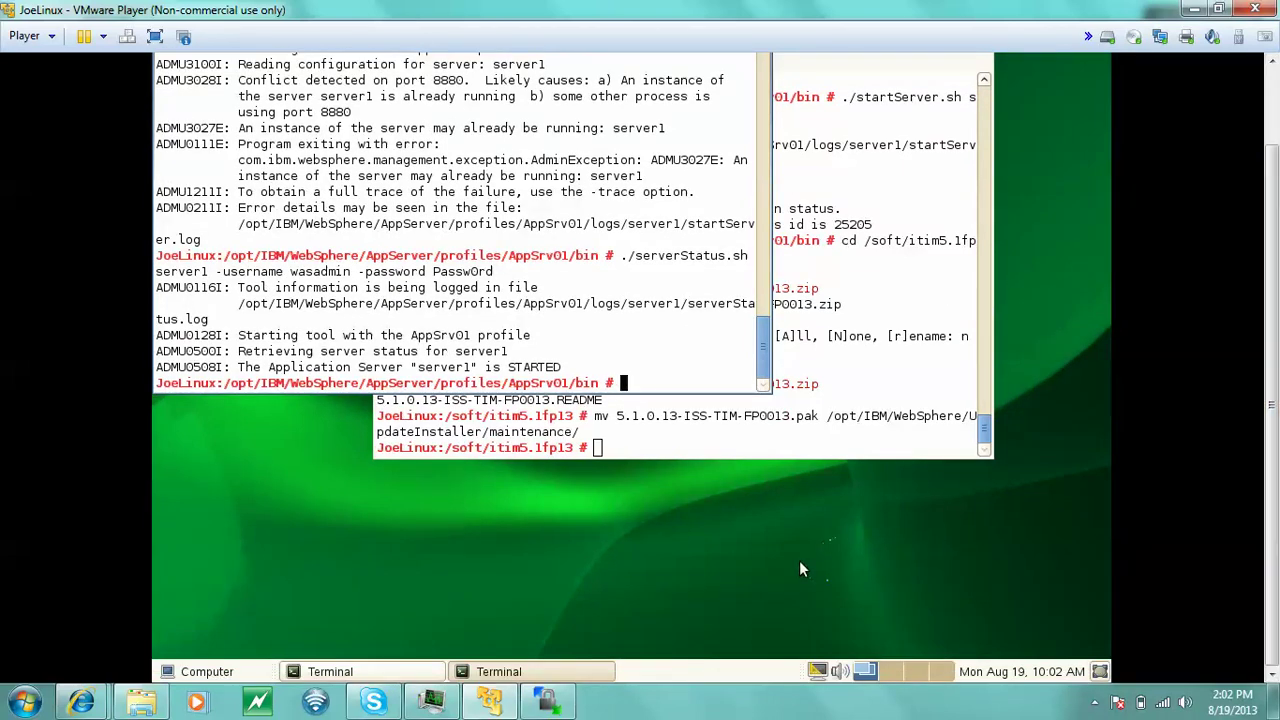
# - Launch Firefox from the SUSE Computer menu's Favorite Applications
pyautogui.click(207, 672)
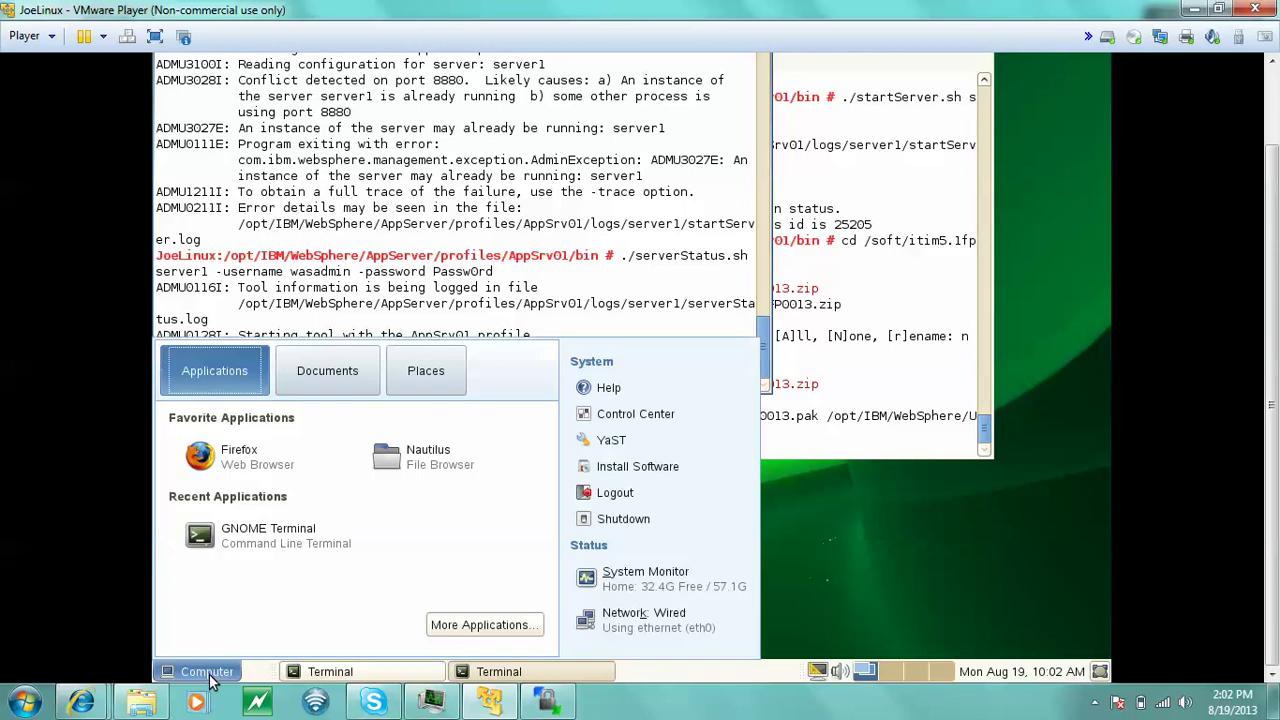
pyautogui.click(257, 466)
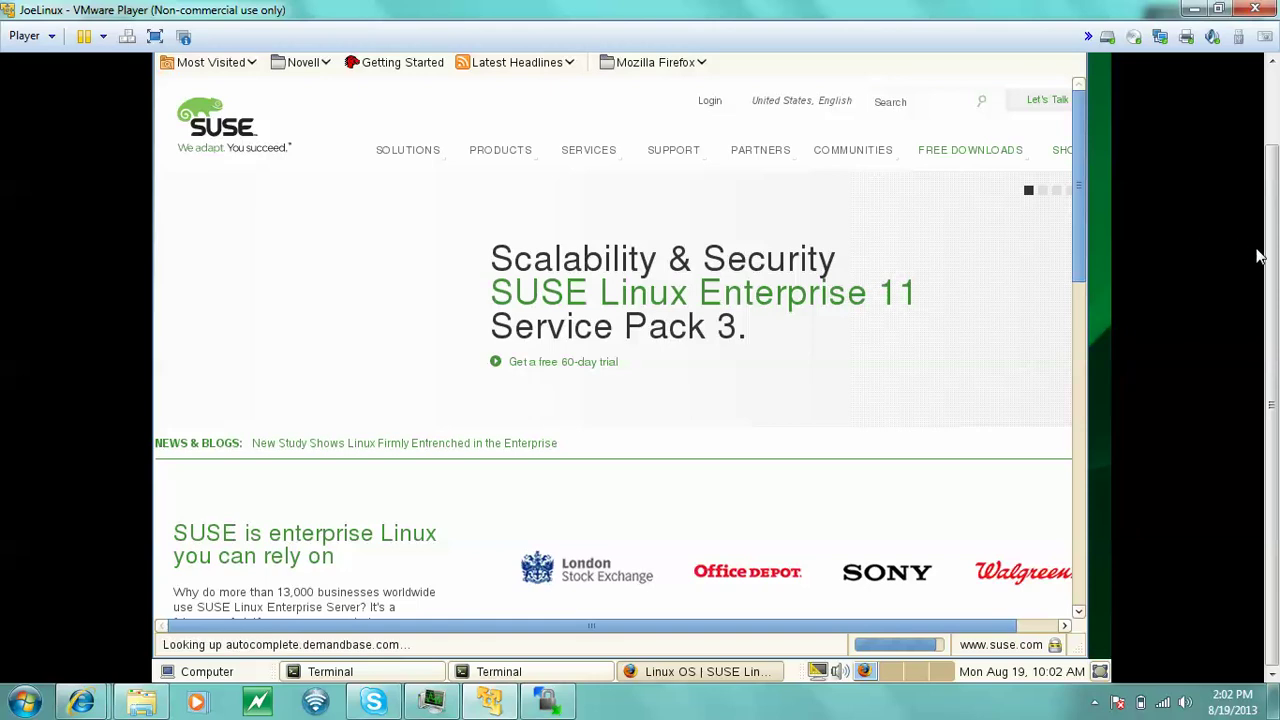
pyautogui.scroll(2, 1268, 262)
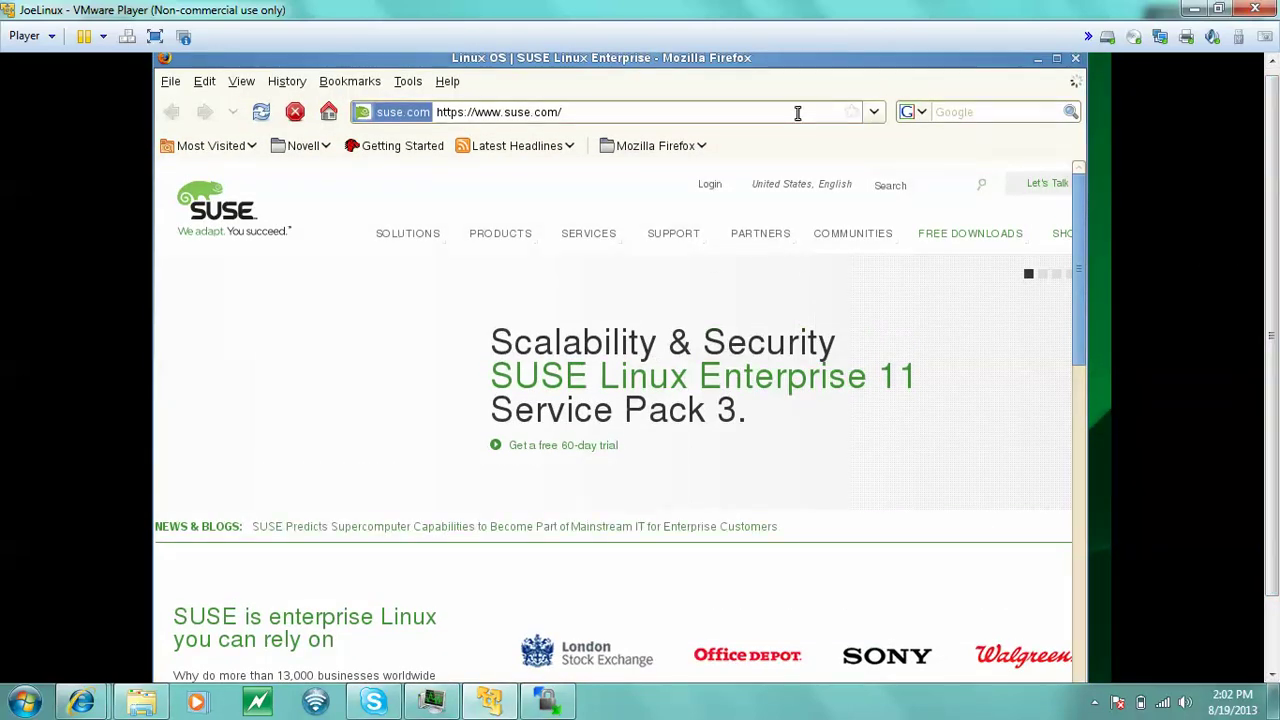
# - Replace suse.com in the address with localhost:9080/enrole and load it
pyautogui.click(797, 113)
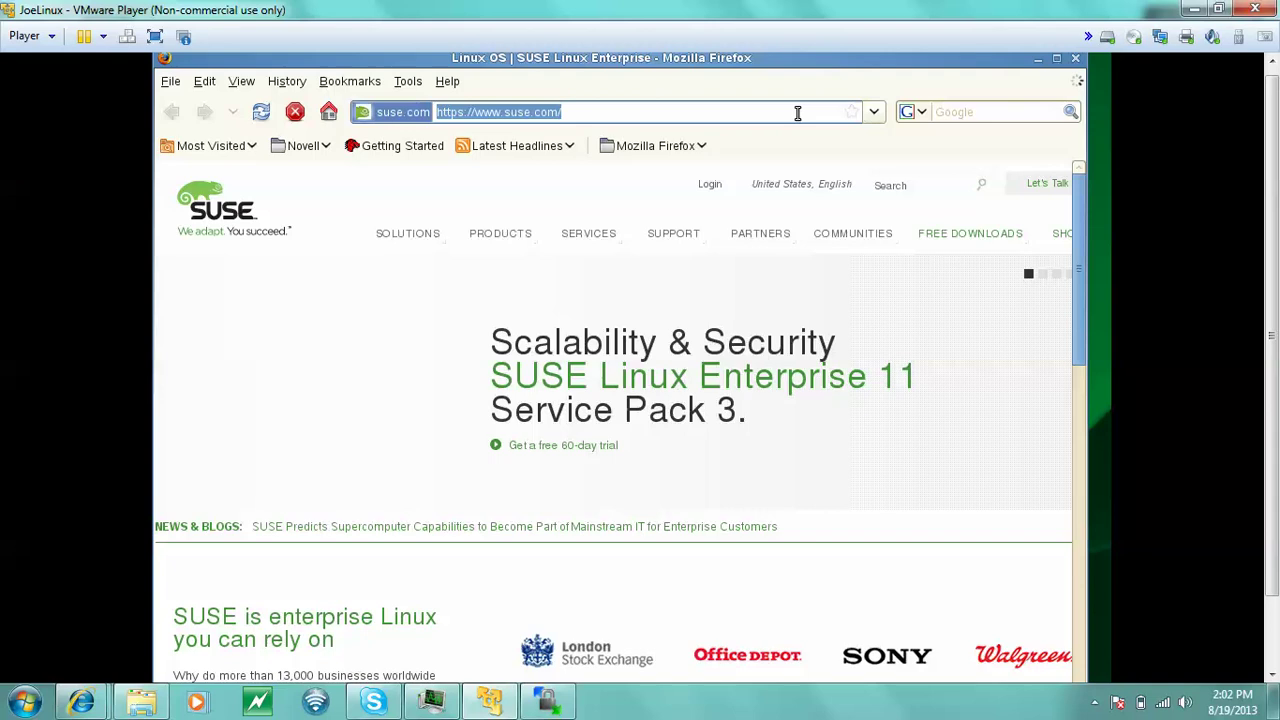
pyautogui.click(797, 113)
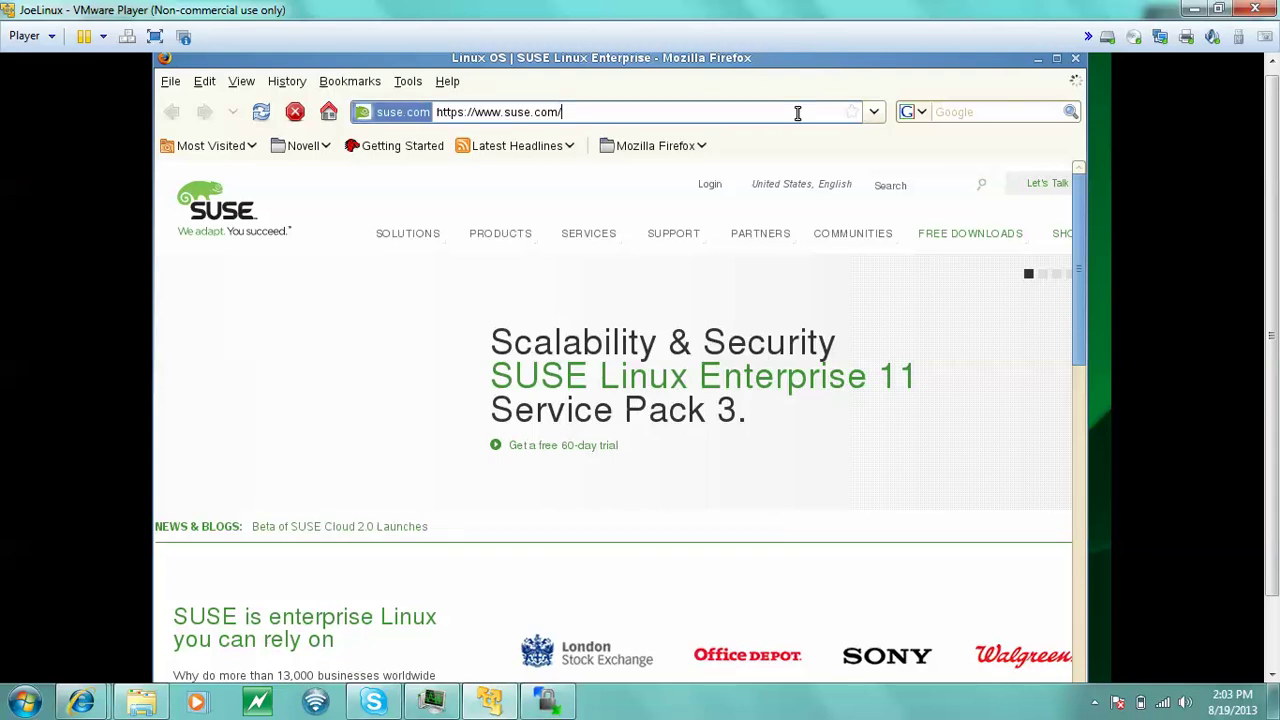
pyautogui.press('BackSpace')
pyautogui.press('BackSpace')
pyautogui.press('BackSpace')
pyautogui.press('BackSpace')
pyautogui.press('BackSpace')
pyautogui.press('BackSpace')
pyautogui.press('BackSpace')
pyautogui.press('BackSpace')
pyautogui.press('BackSpace')
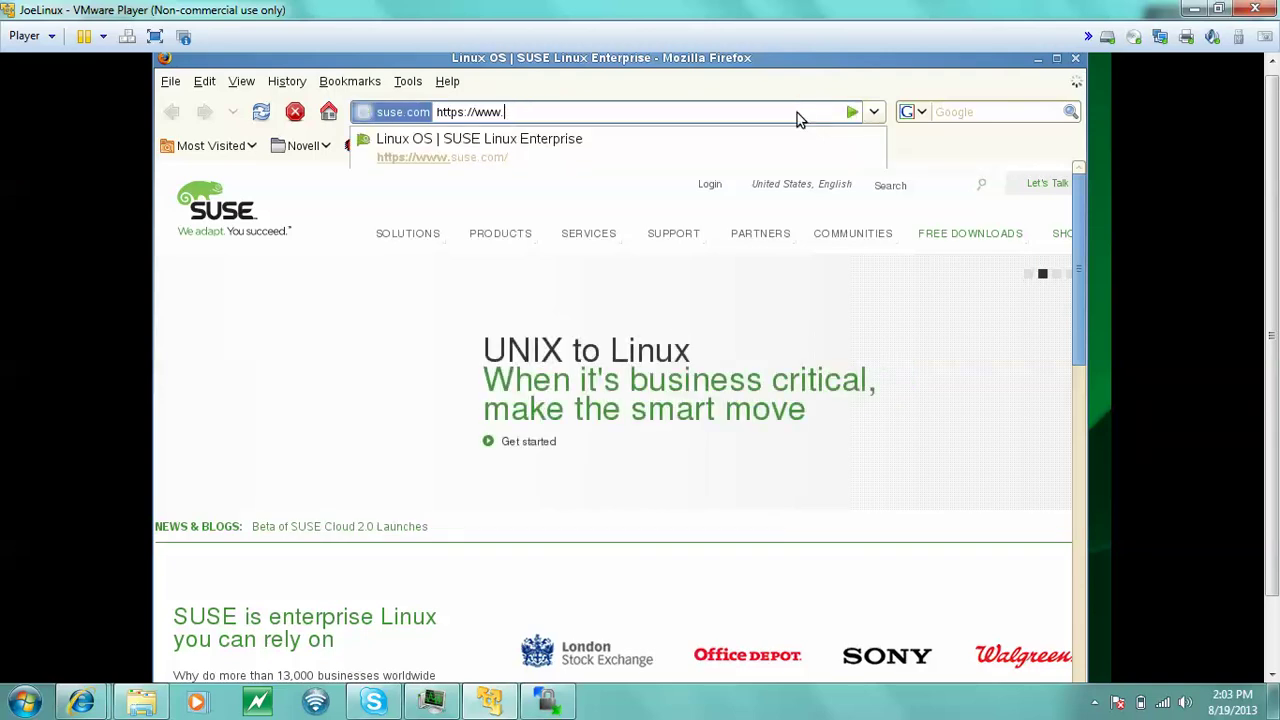
pyautogui.write('lo')
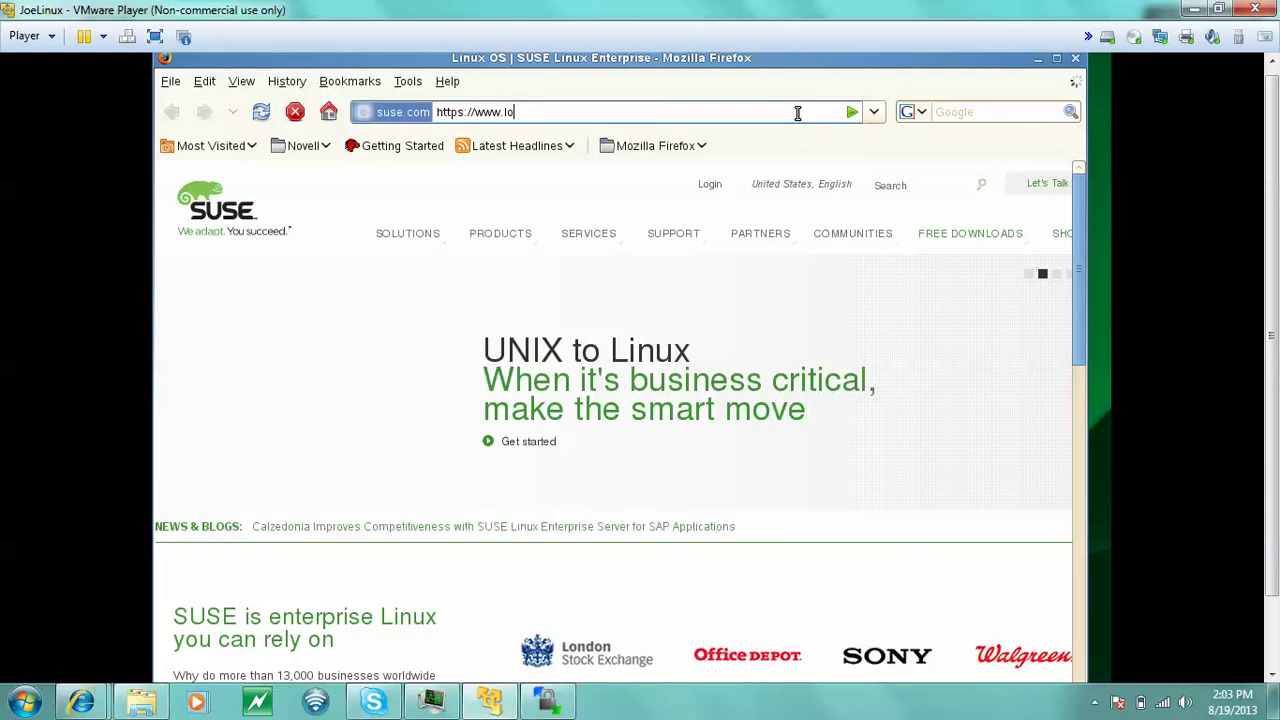
pyautogui.write('calhost')
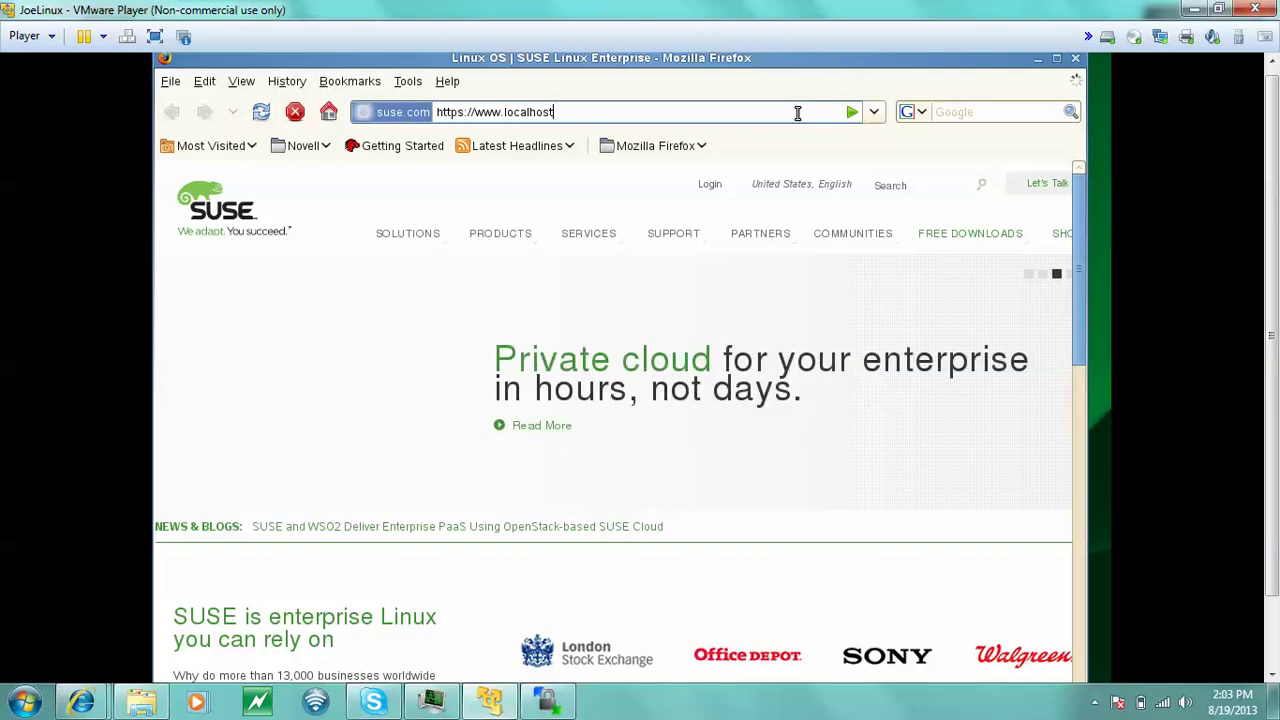
pyautogui.write(':9080/enrole')
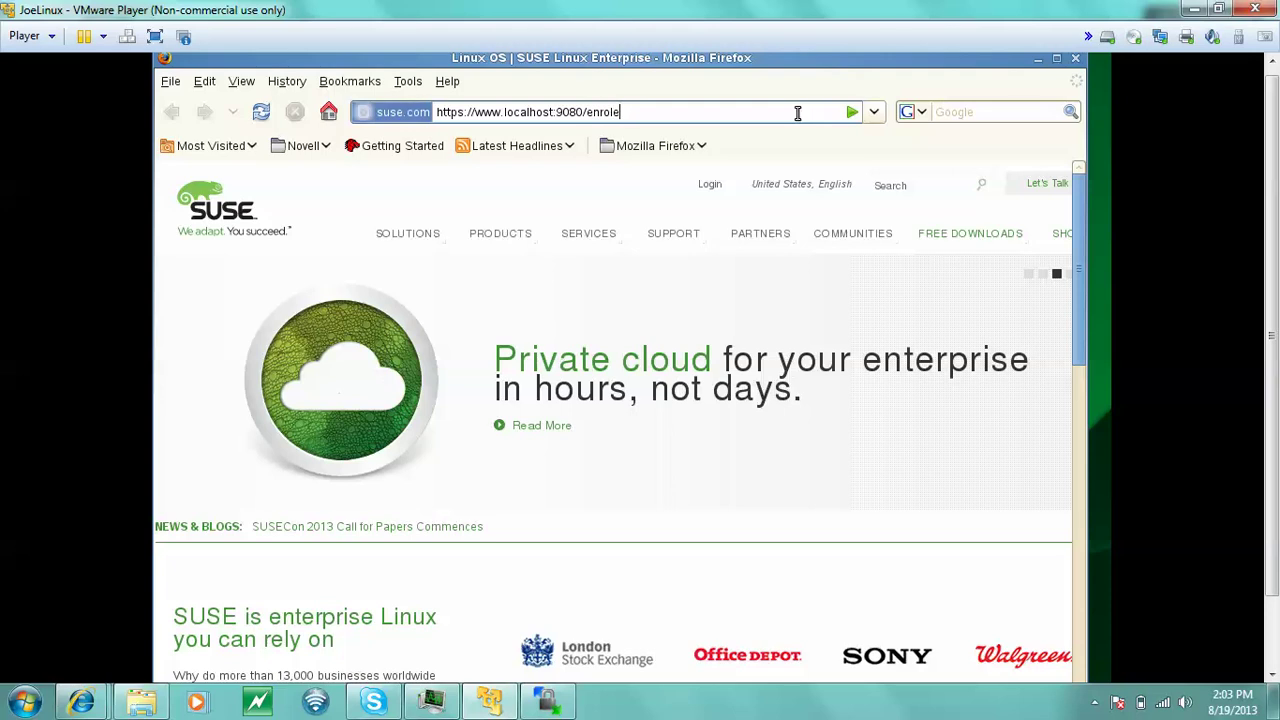
pyautogui.press('Return')
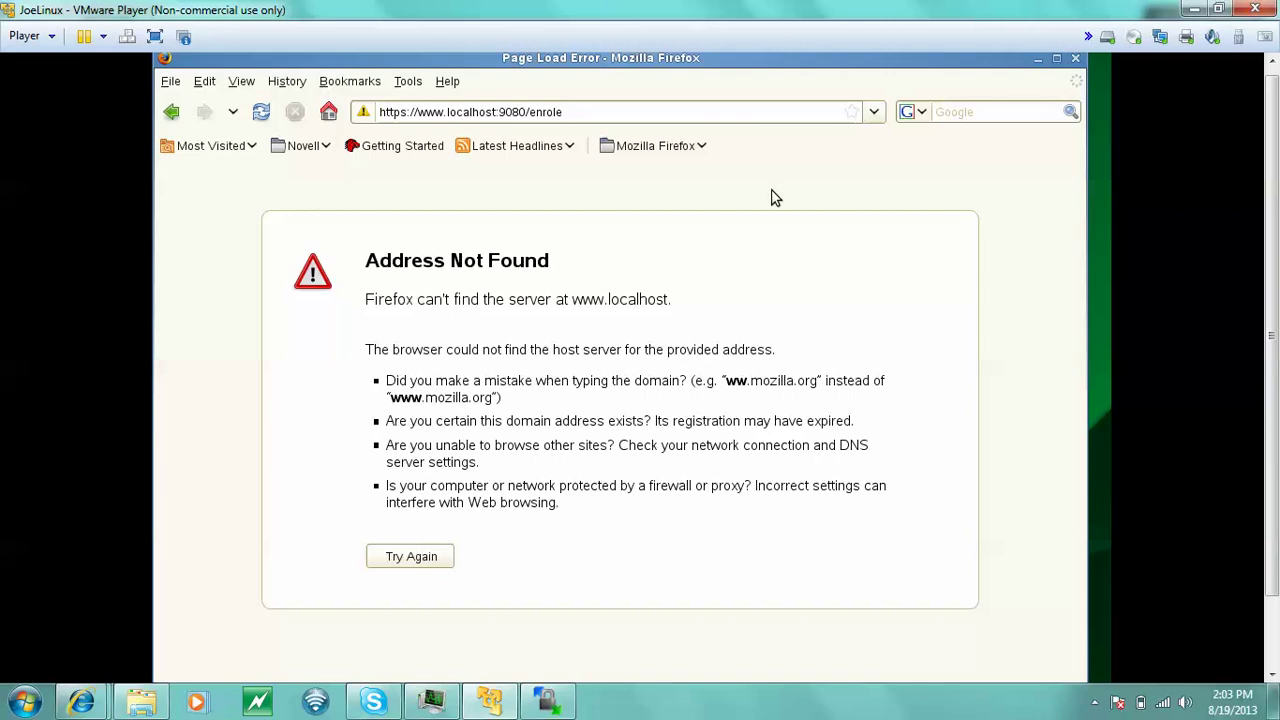
pyautogui.click(549, 111)
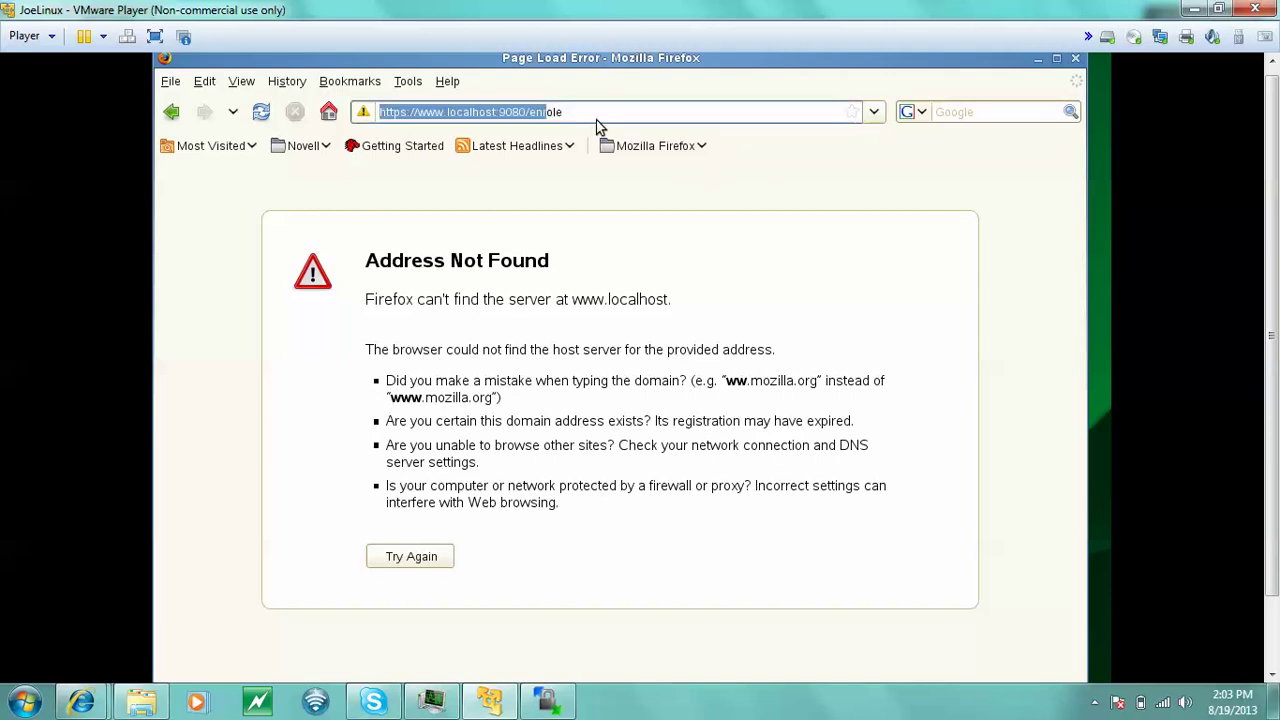
pyautogui.press('Right')
pyautogui.press('Left')
pyautogui.press('Left')
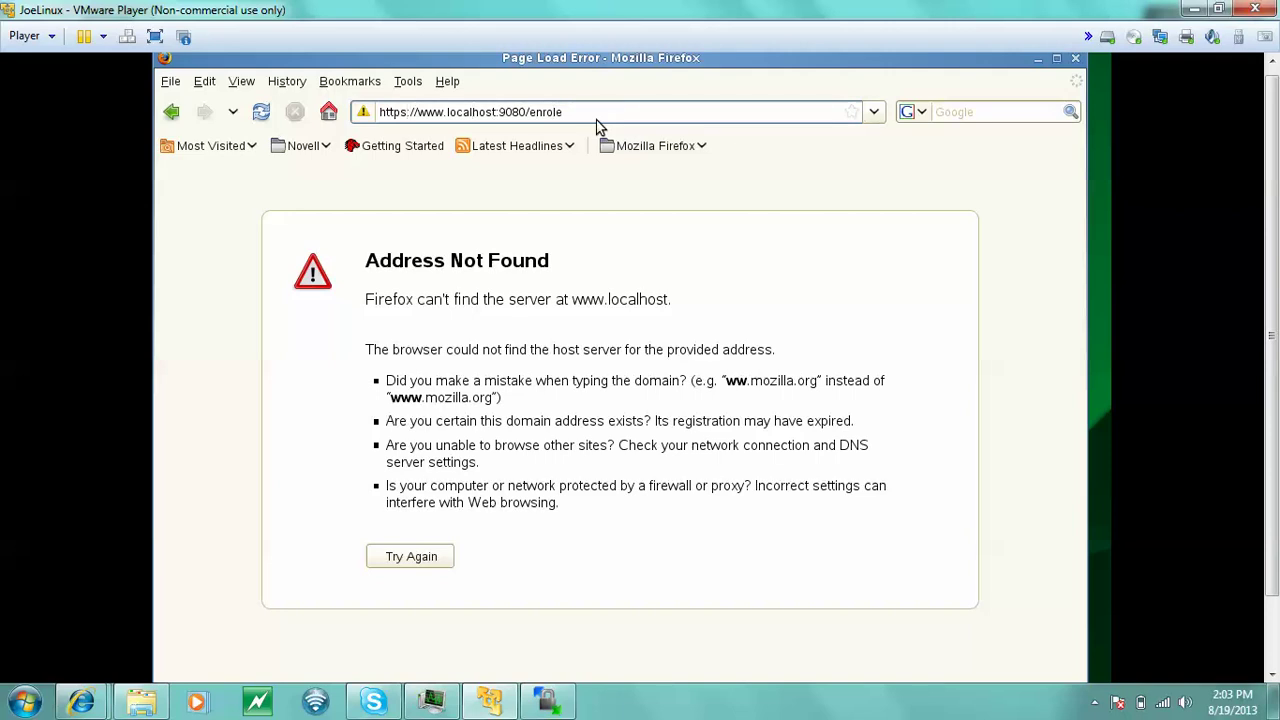
pyautogui.press('Home')
pyautogui.press('Right')
pyautogui.press('Right')
pyautogui.press('Right')
pyautogui.press('Right')
pyautogui.press('Right')
pyautogui.press('BackSpace')
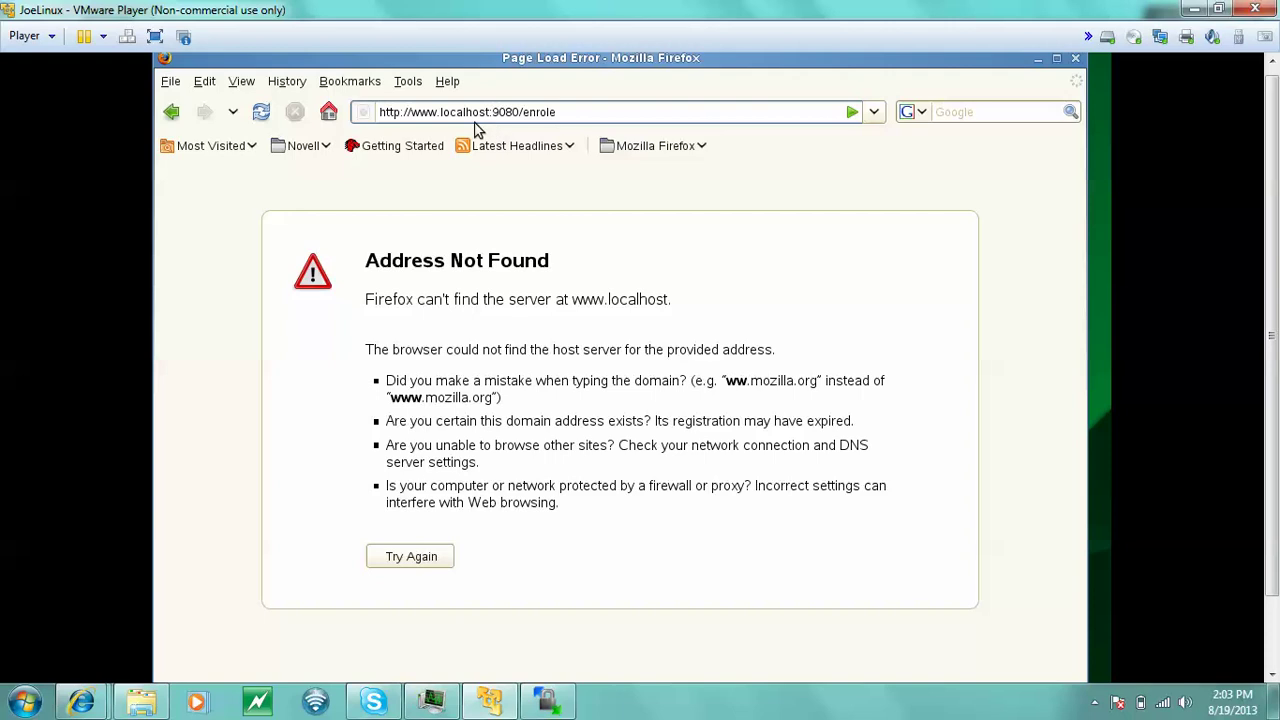
pyautogui.click(445, 112)
pyautogui.hotkey('shift', 'Home')
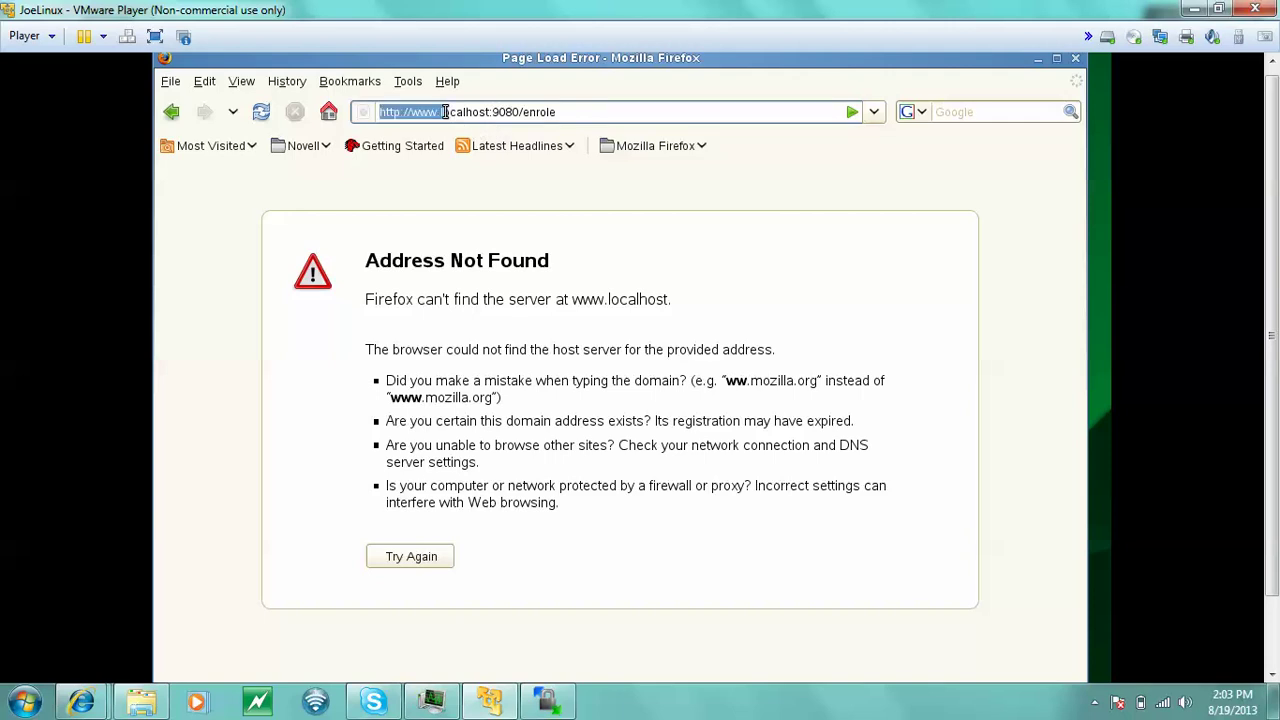
pyautogui.click(446, 112)
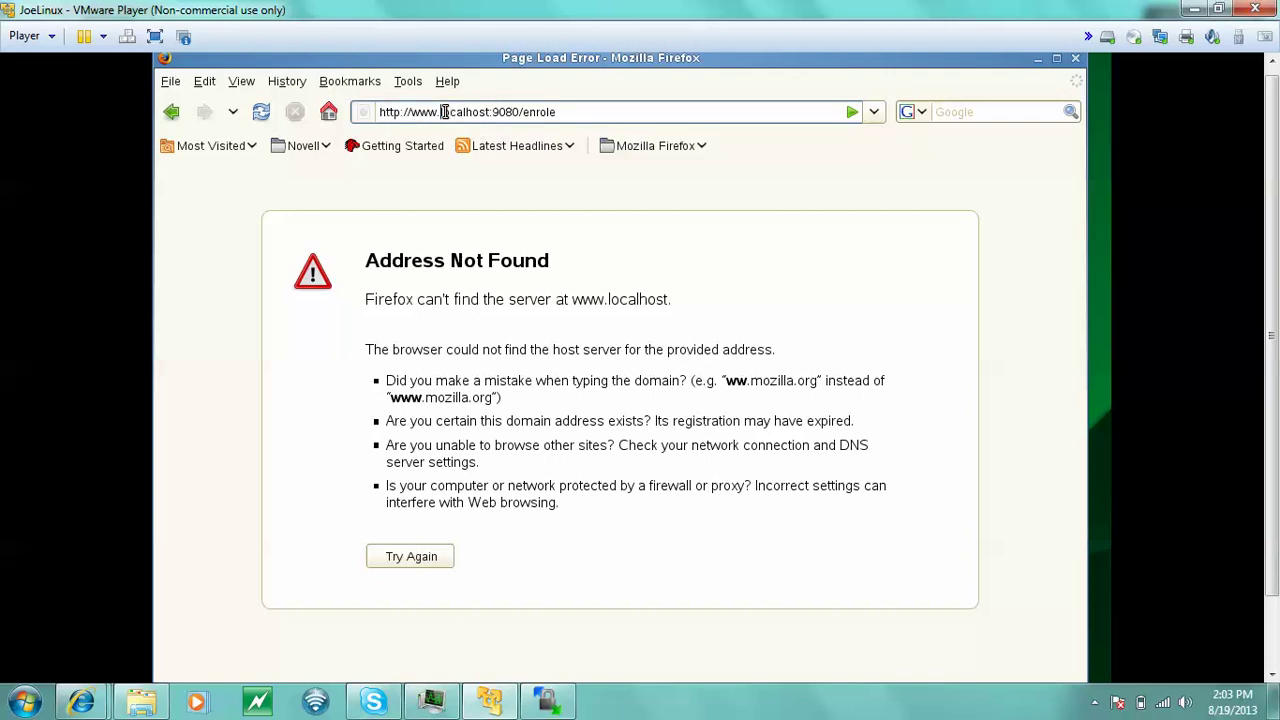
pyautogui.press('BackSpace')
pyautogui.press('BackSpace')
pyautogui.press('BackSpace')
pyautogui.press('BackSpace')
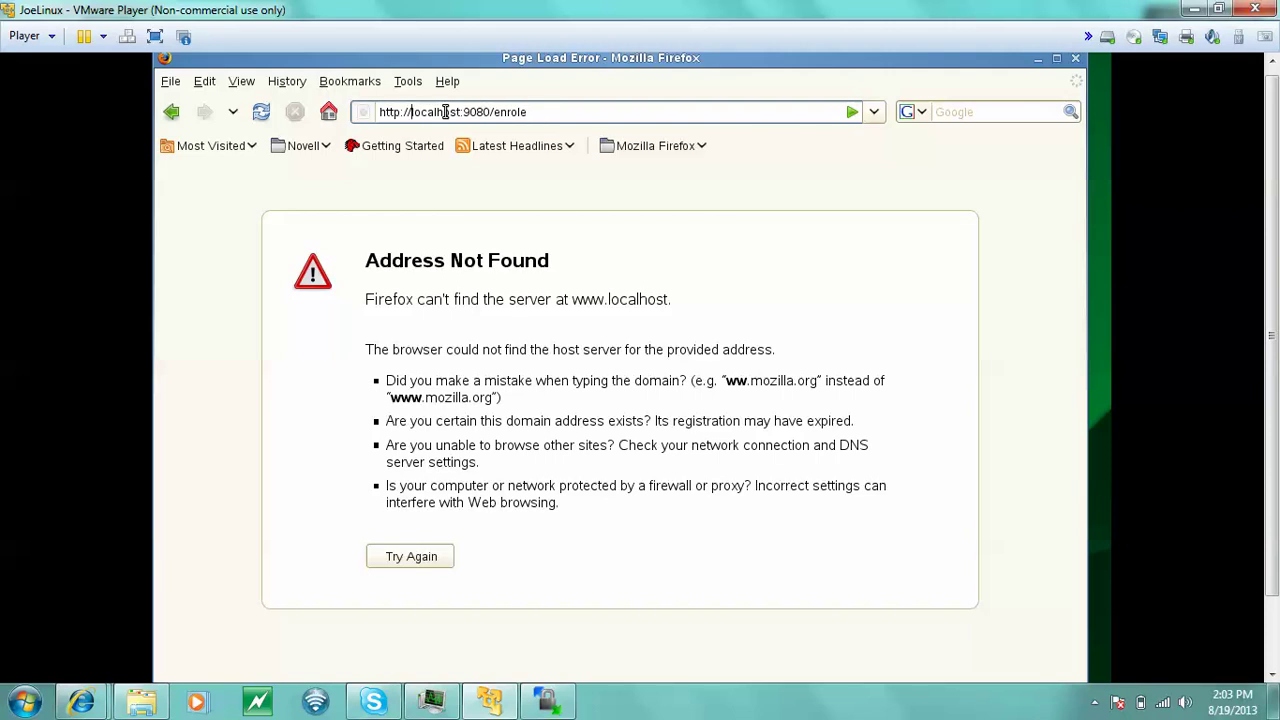
pyautogui.press('End')
pyautogui.write('/')
pyautogui.press('Return')
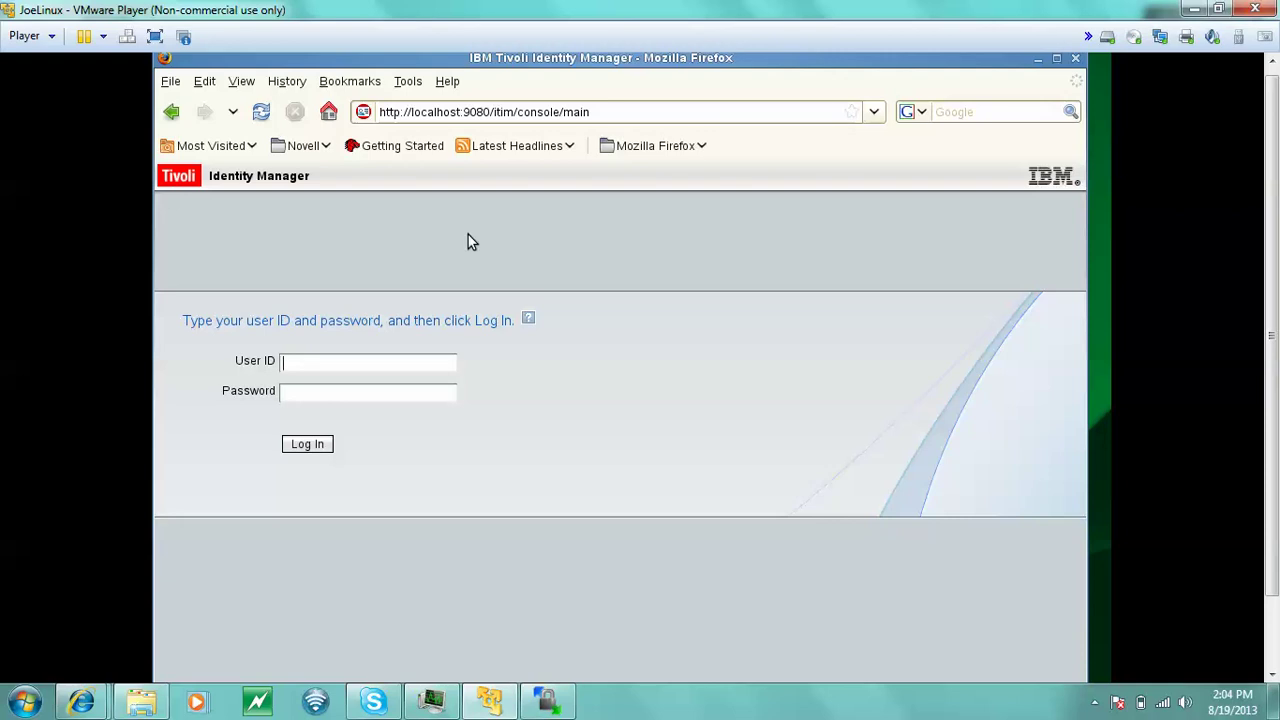
# - Log in to the Identity Manager console with the administrator user ID and password
pyautogui.write('itim ')
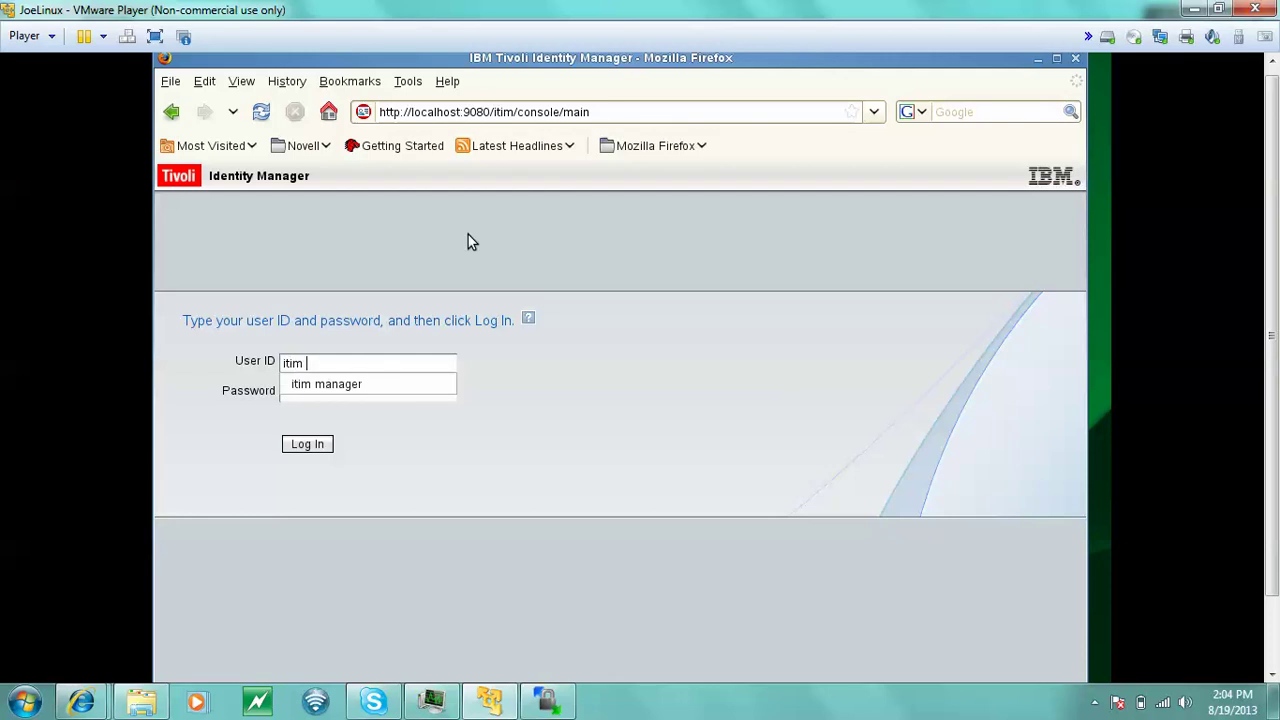
pyautogui.write('manager')
pyautogui.press('Tab')
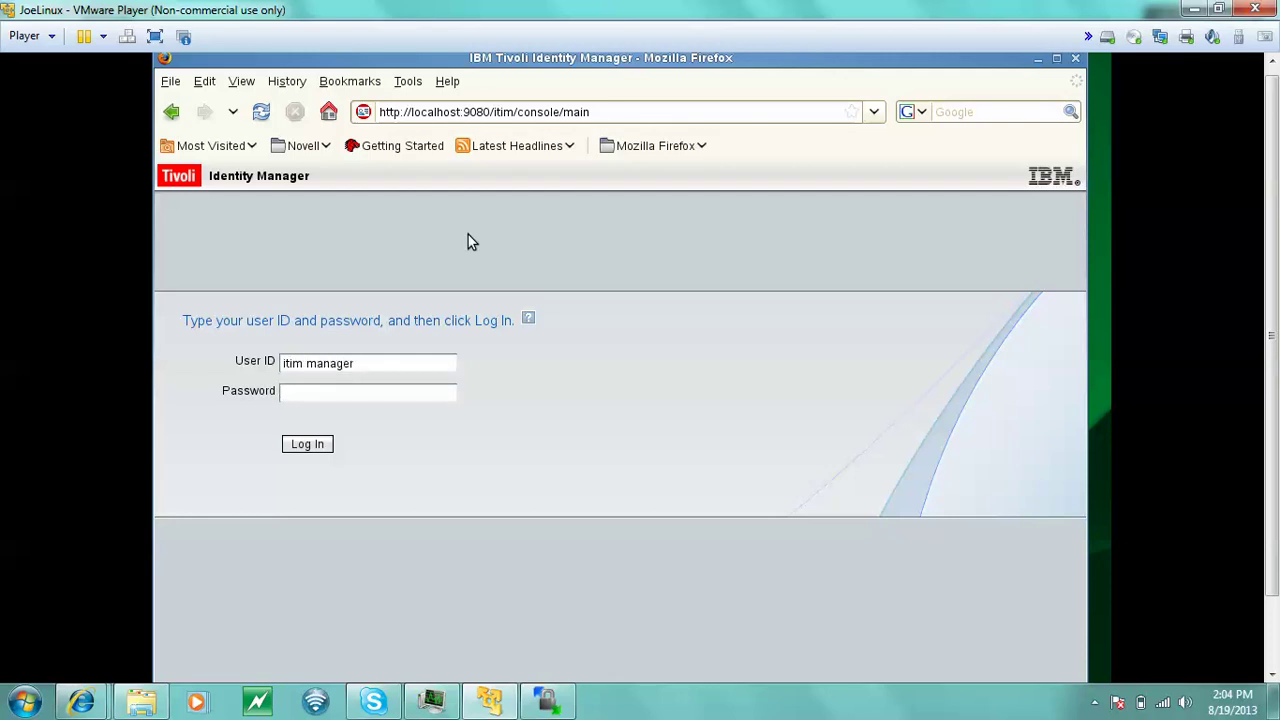
pyautogui.write('passw0rd')
pyautogui.press('Return')
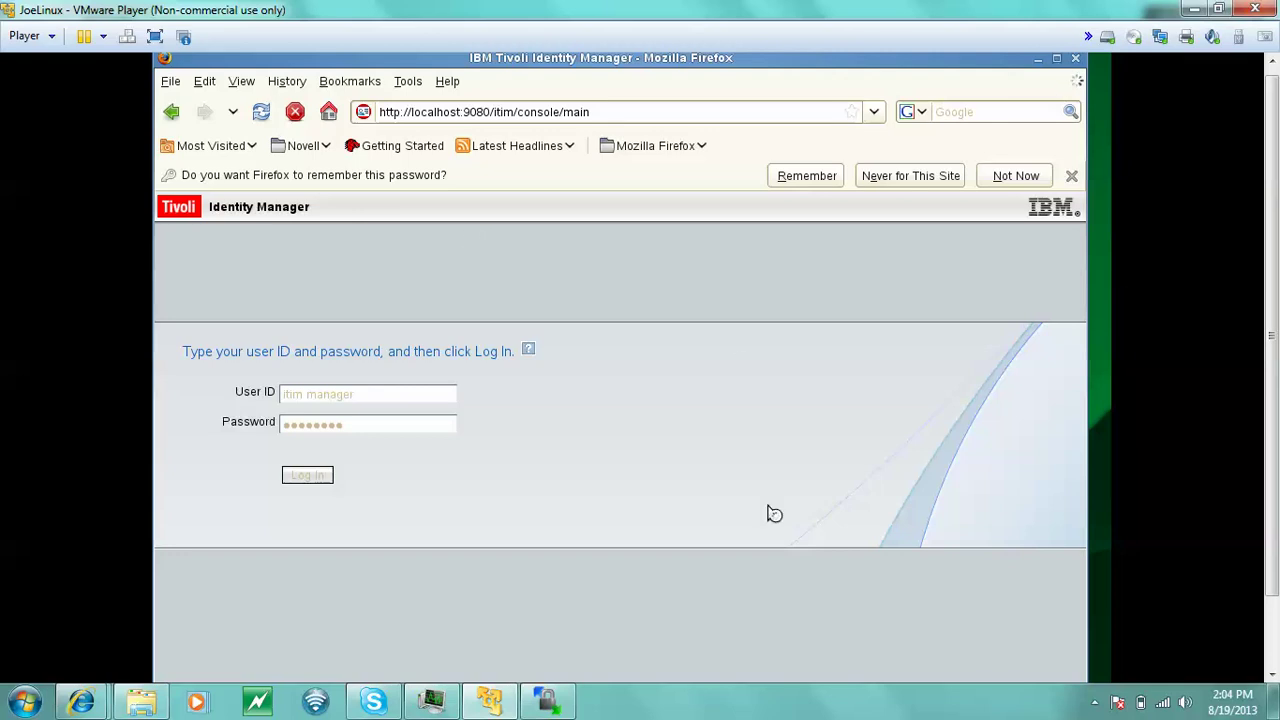
pyautogui.click(1093, 704)
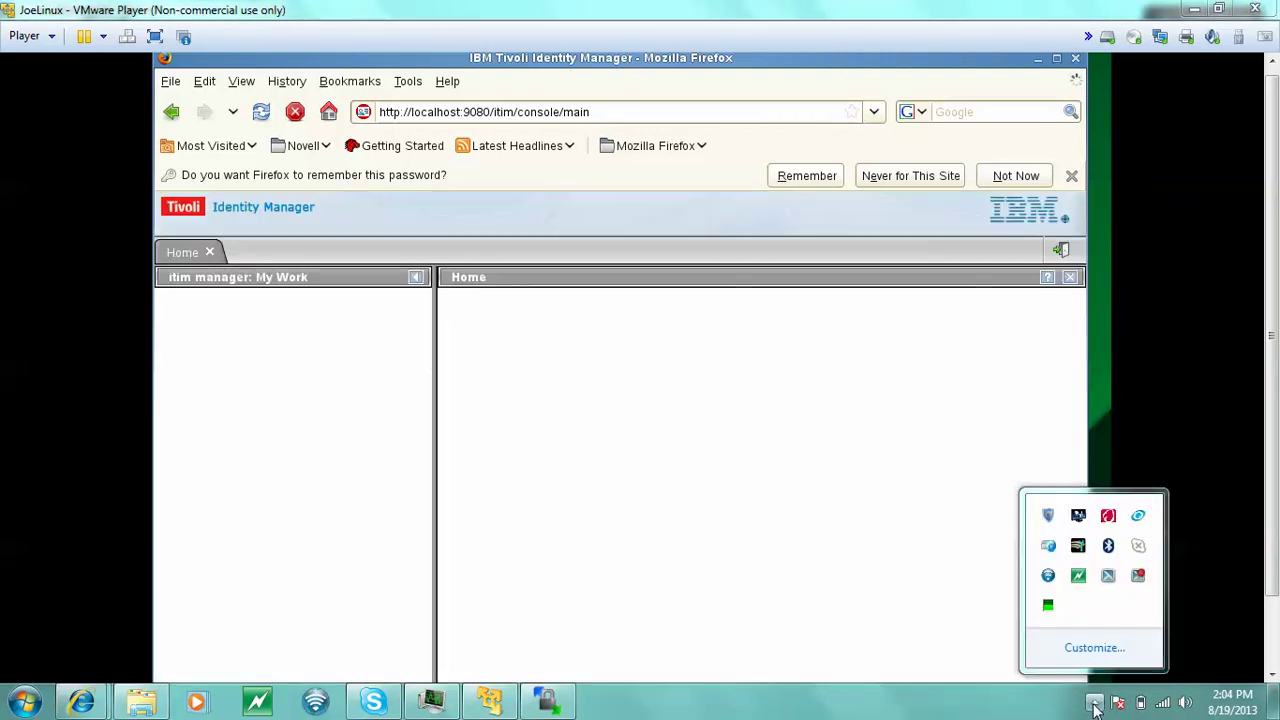
# - Toggle the Windows tray's hidden-icons panel while scrolling through the ITIM Home page's Common Tasks list
pyautogui.click(1094, 704)
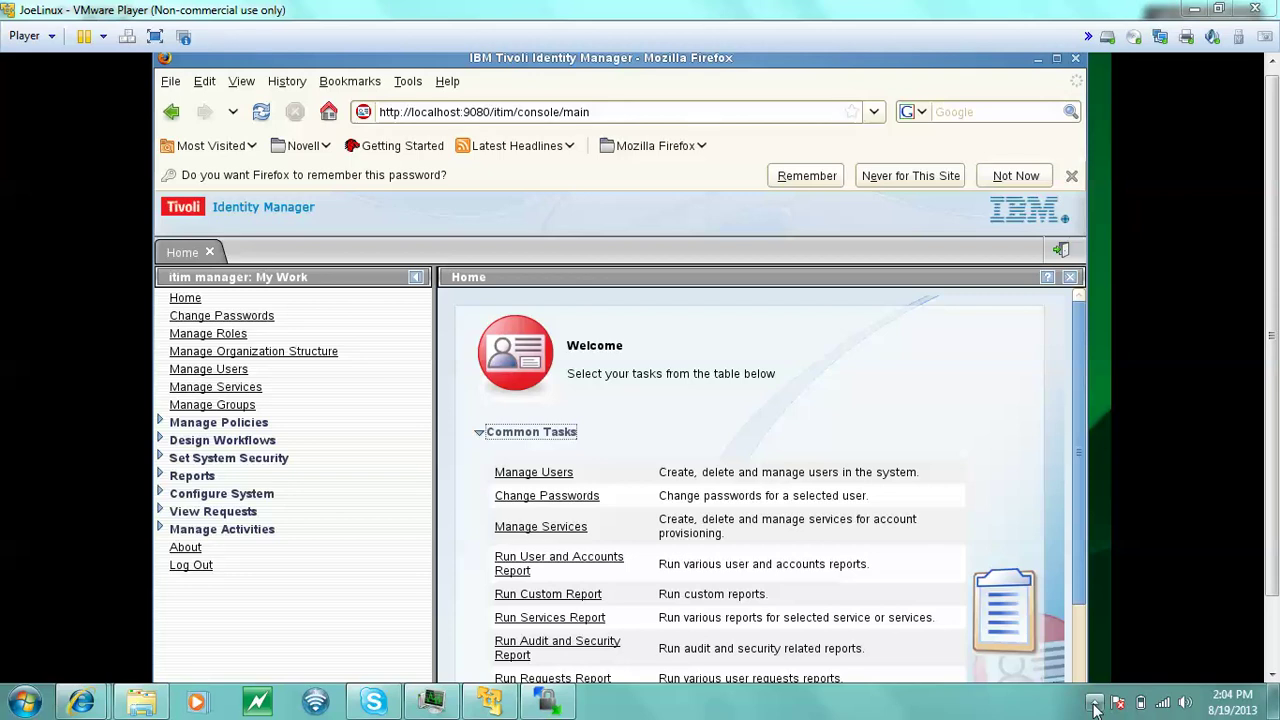
pyautogui.click(1094, 703)
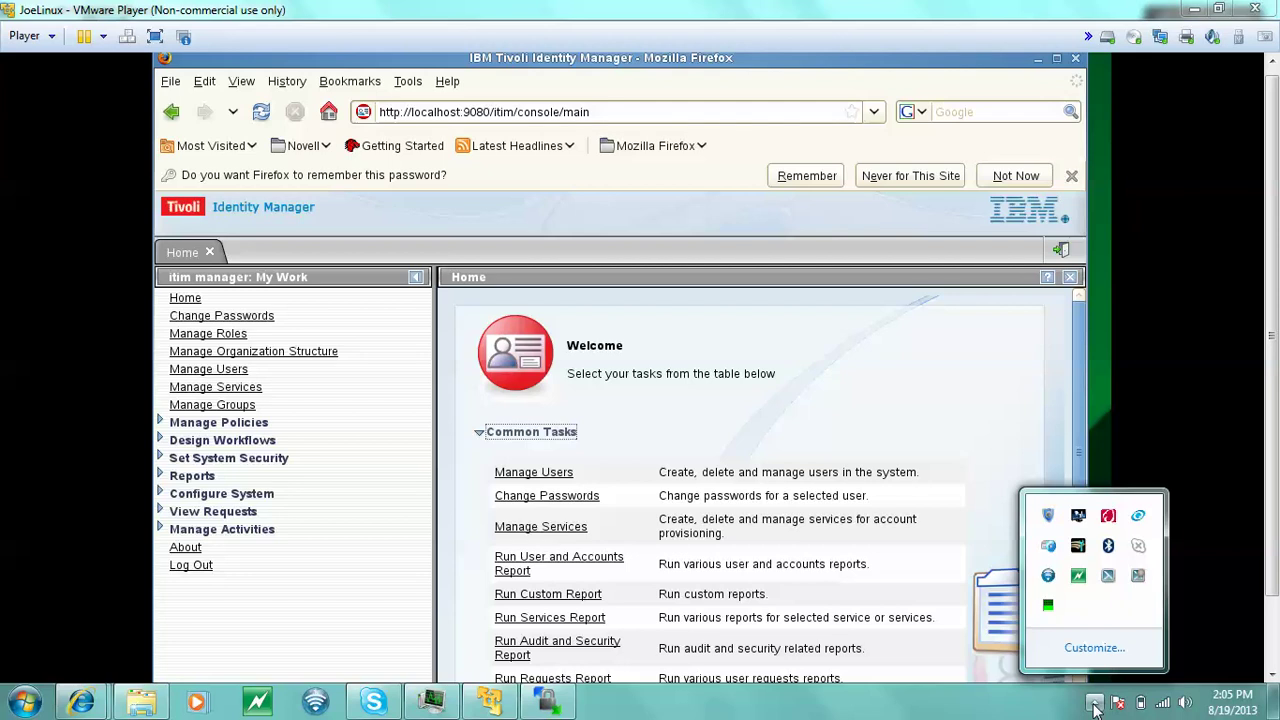
pyautogui.click(1094, 703)
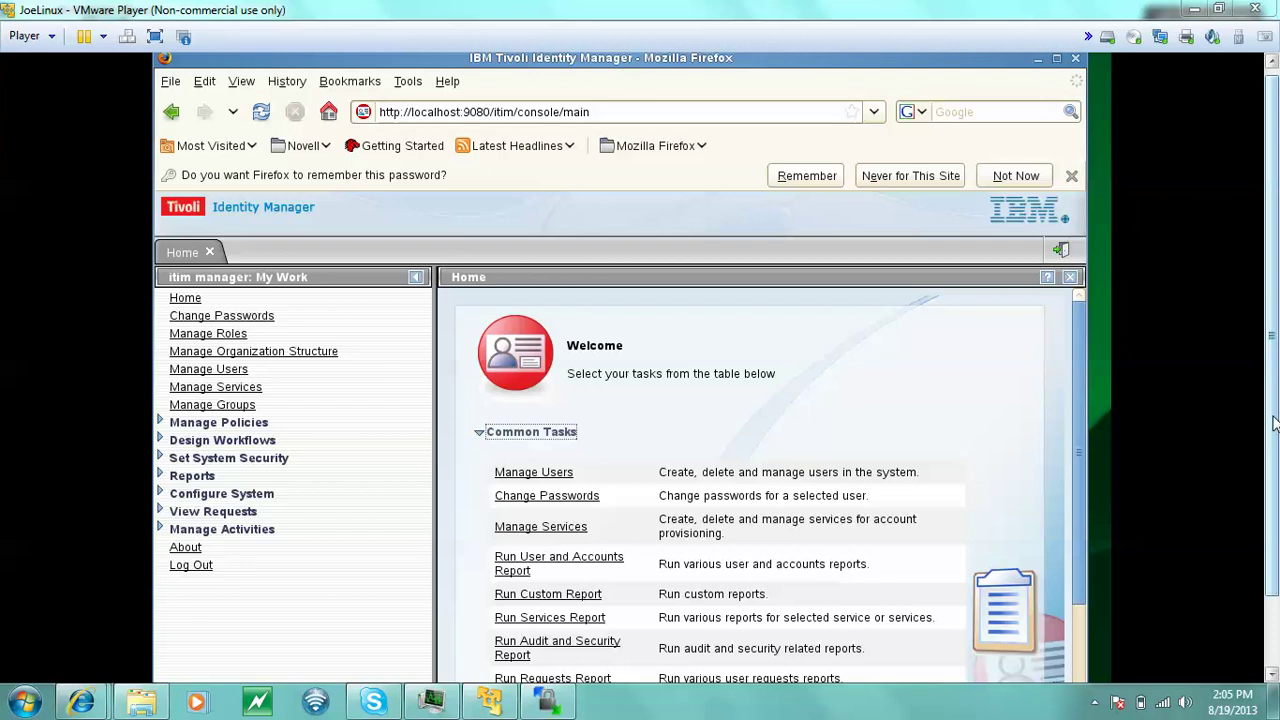
pyautogui.moveTo(1272, 470); pyautogui.dragTo(1273, 512)
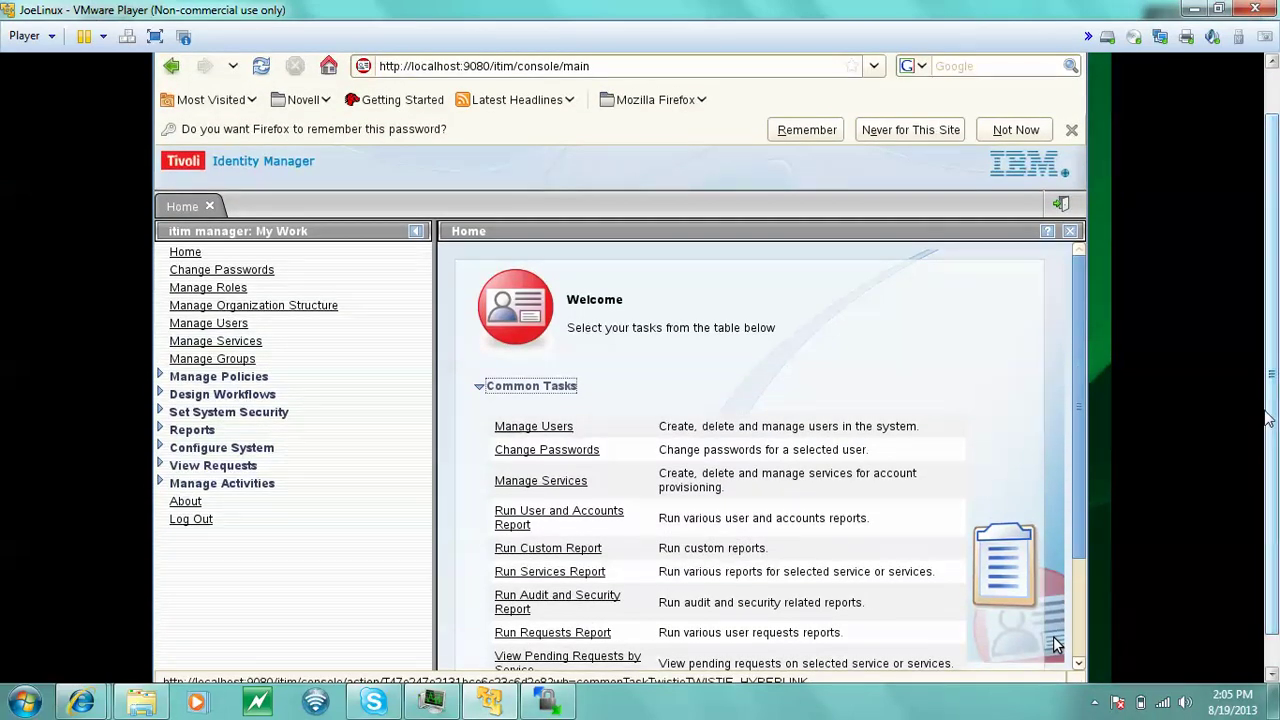
pyautogui.moveTo(1273, 436); pyautogui.dragTo(1250, 297)
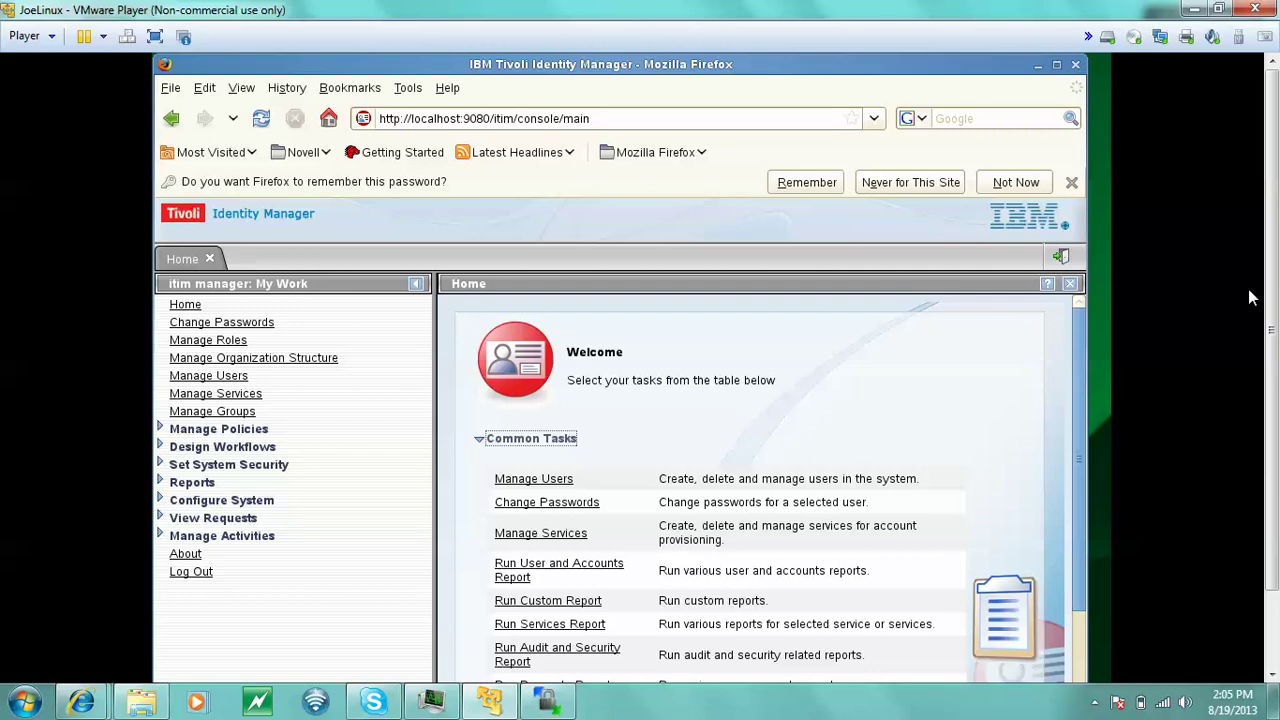
pyautogui.click(1093, 705)
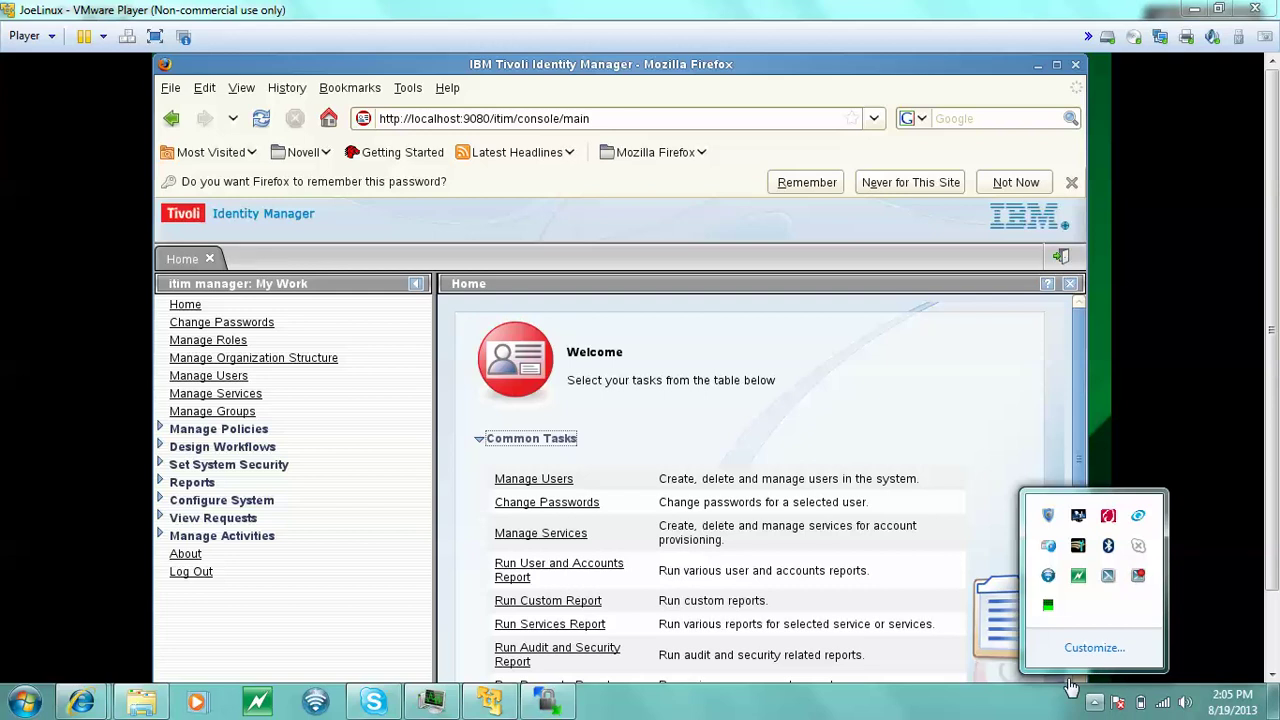
pyautogui.click(995, 714)
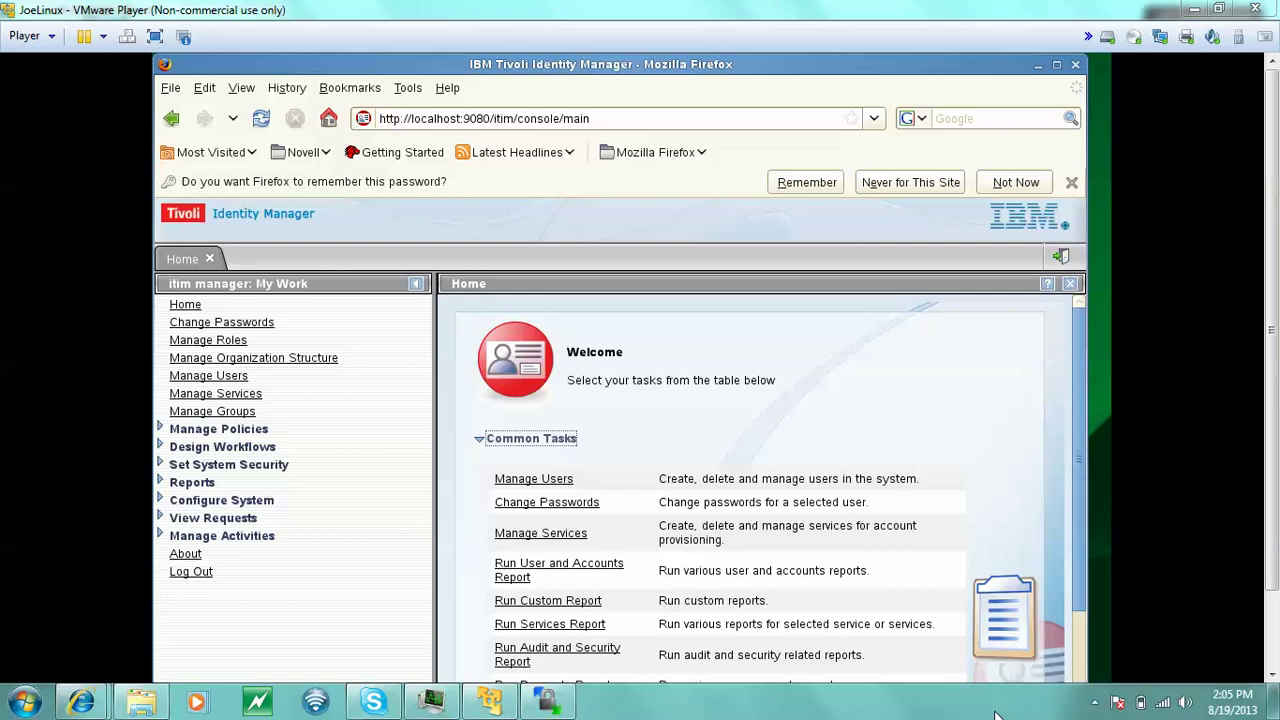
pyautogui.click(1095, 707)
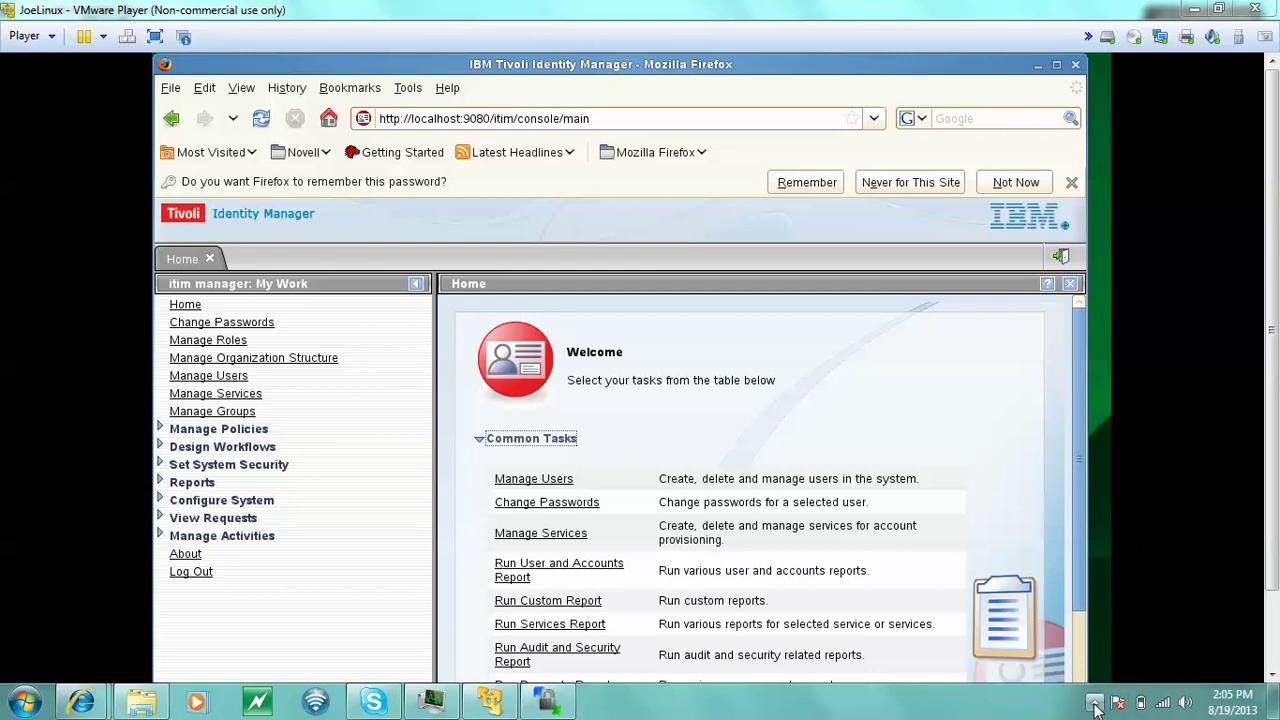